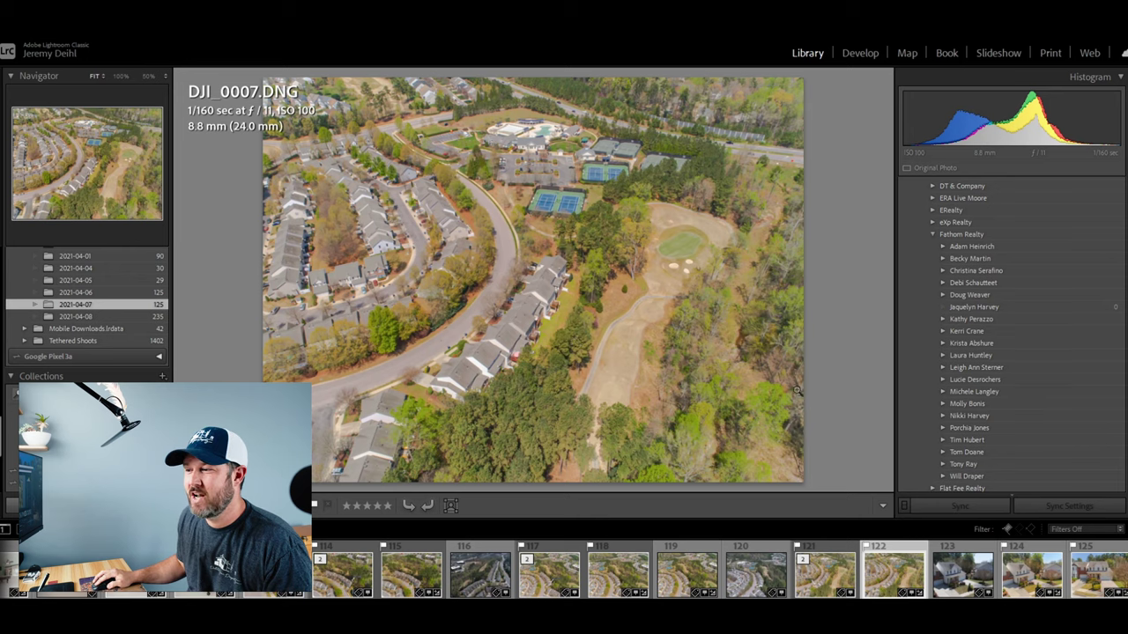
- Open the aerial photo DJI_0007.DNG in Adobe Photoshop 2021 for editing
click(822, 589)
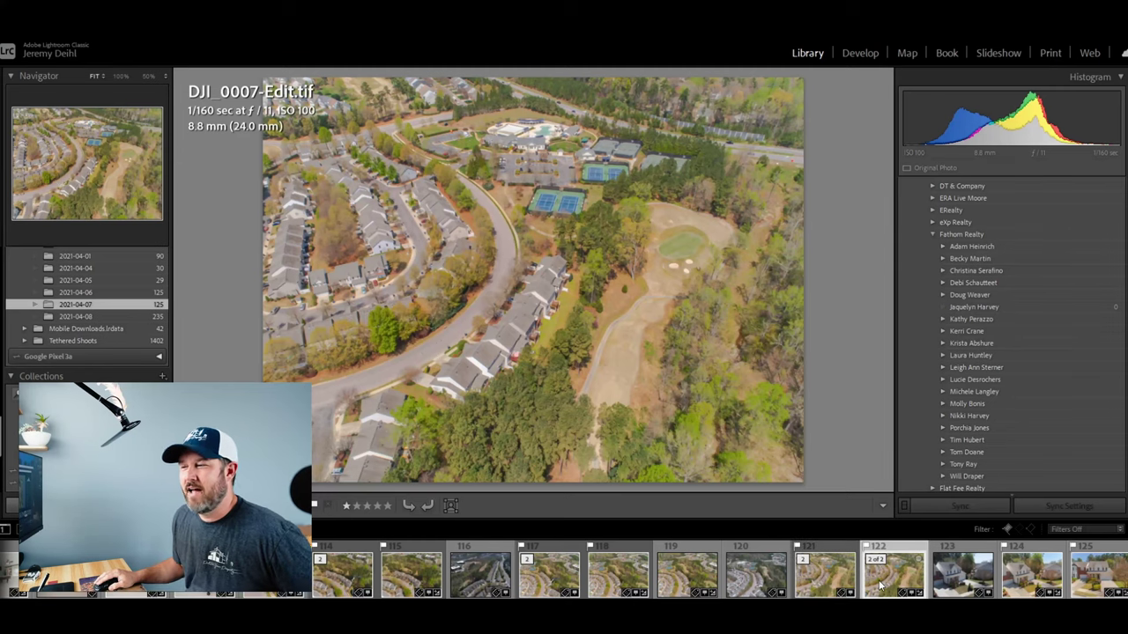
click(879, 586)
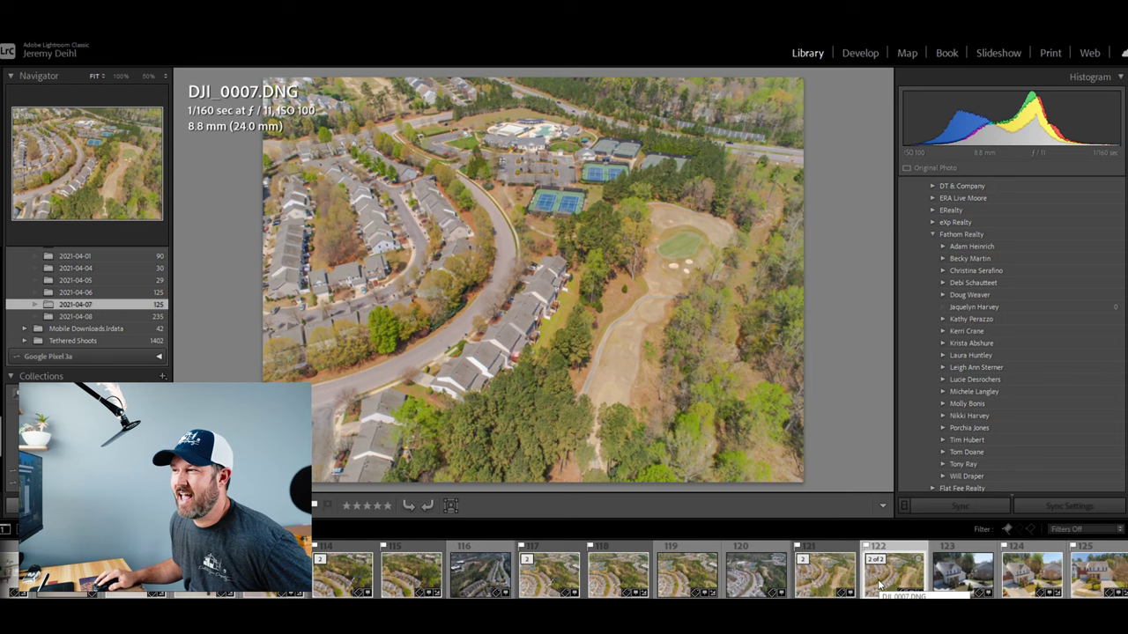
right_click(878, 586)
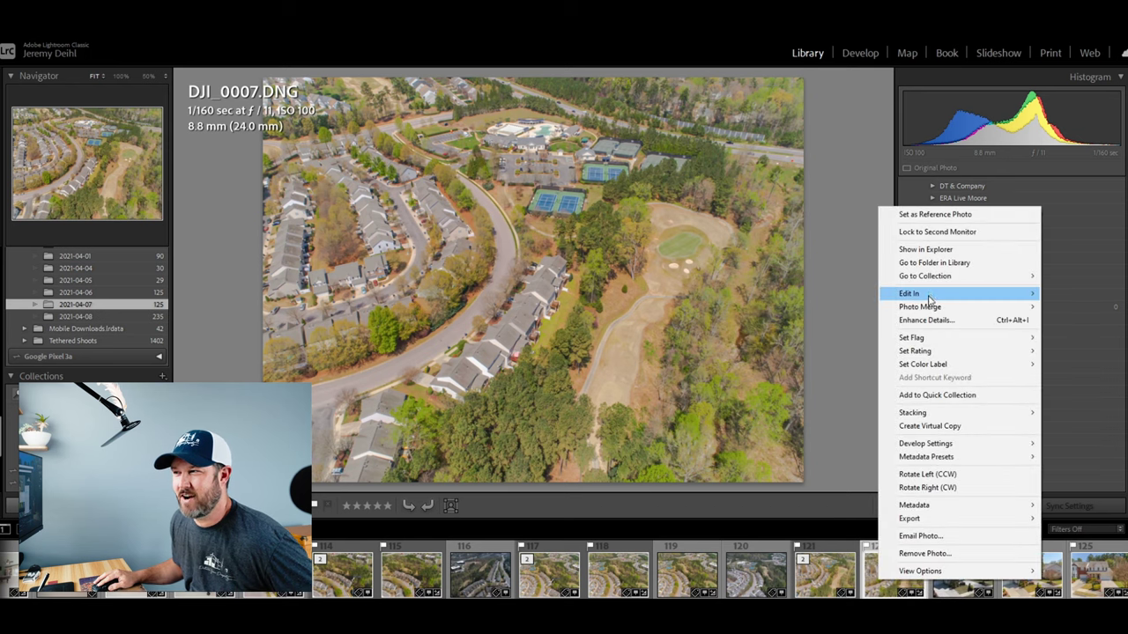
mouse_move(927, 297)
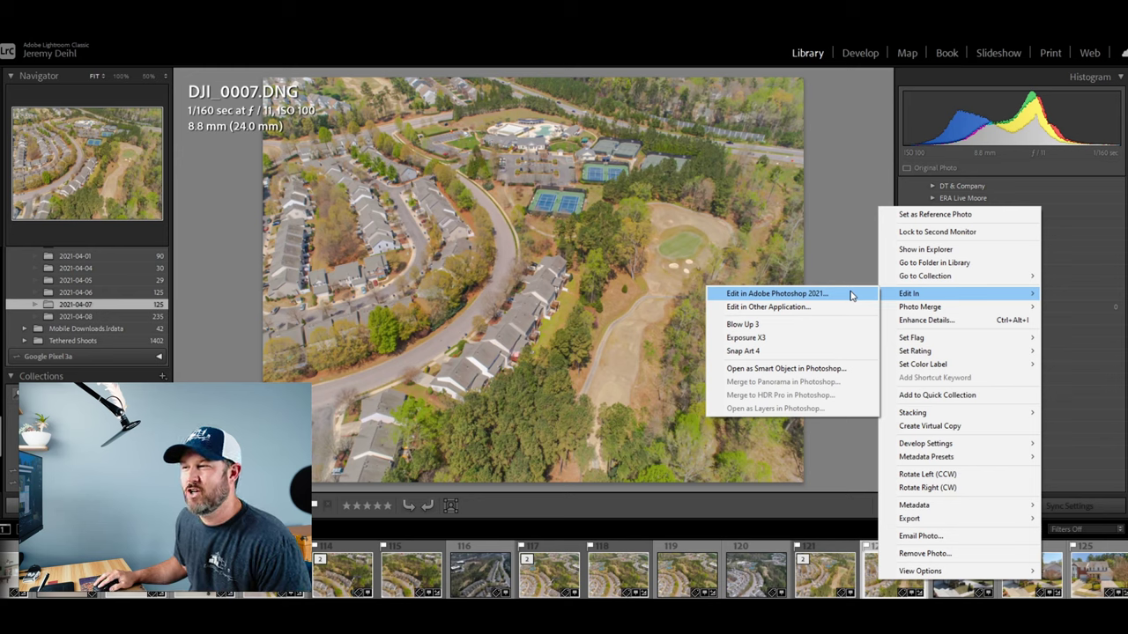
click(798, 299)
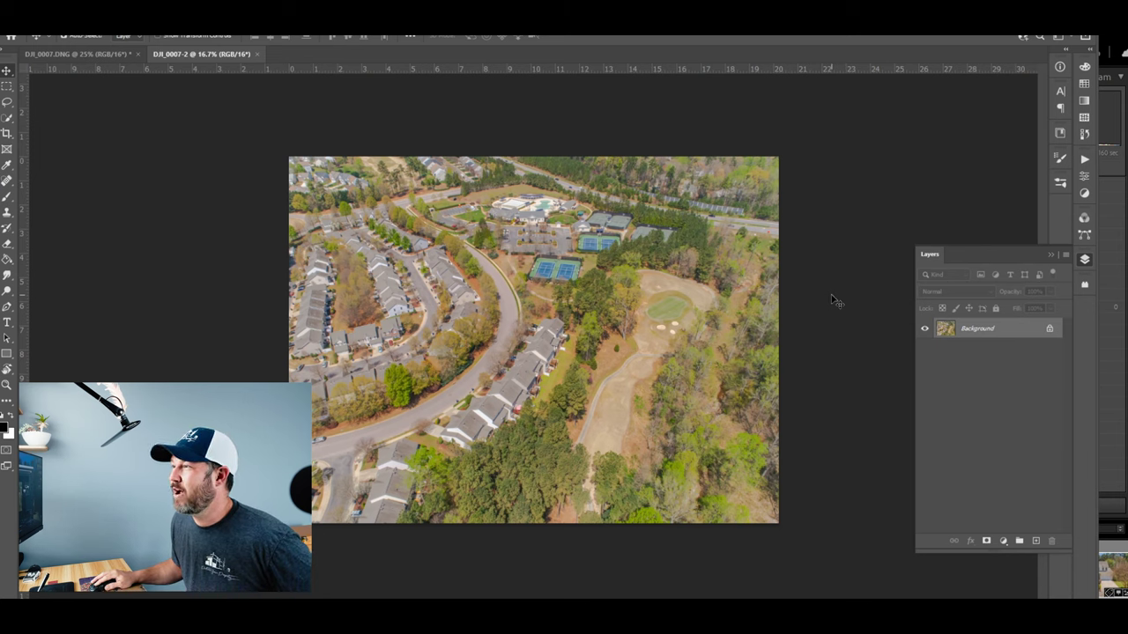
- Place the layers of the saved Address Label layout from My Library onto the aerial photo
click(1060, 133)
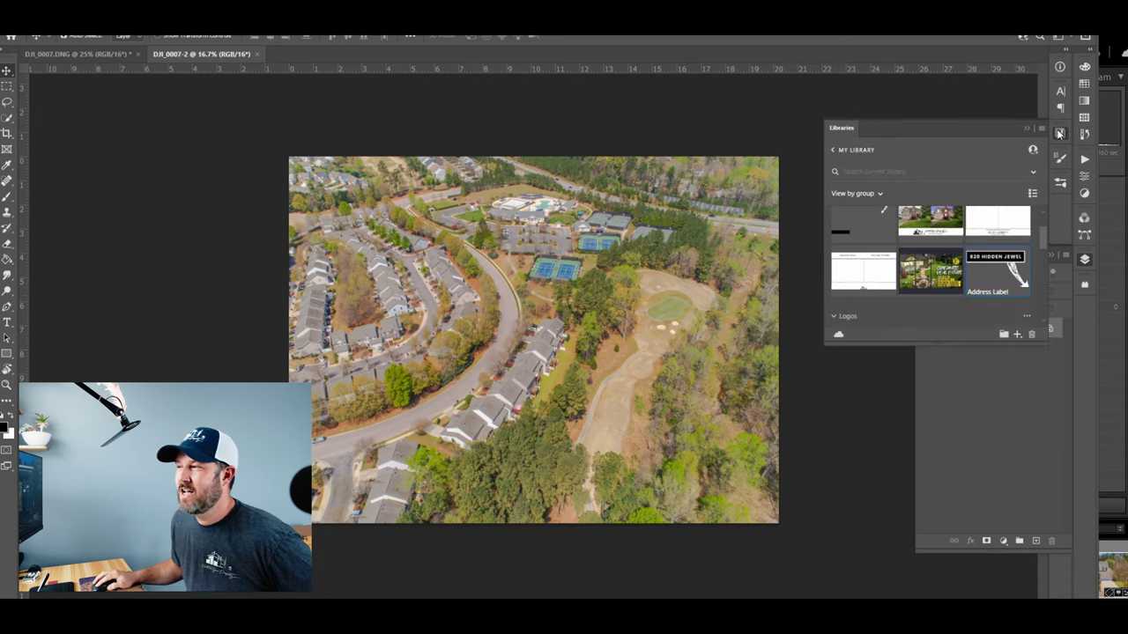
right_click(994, 280)
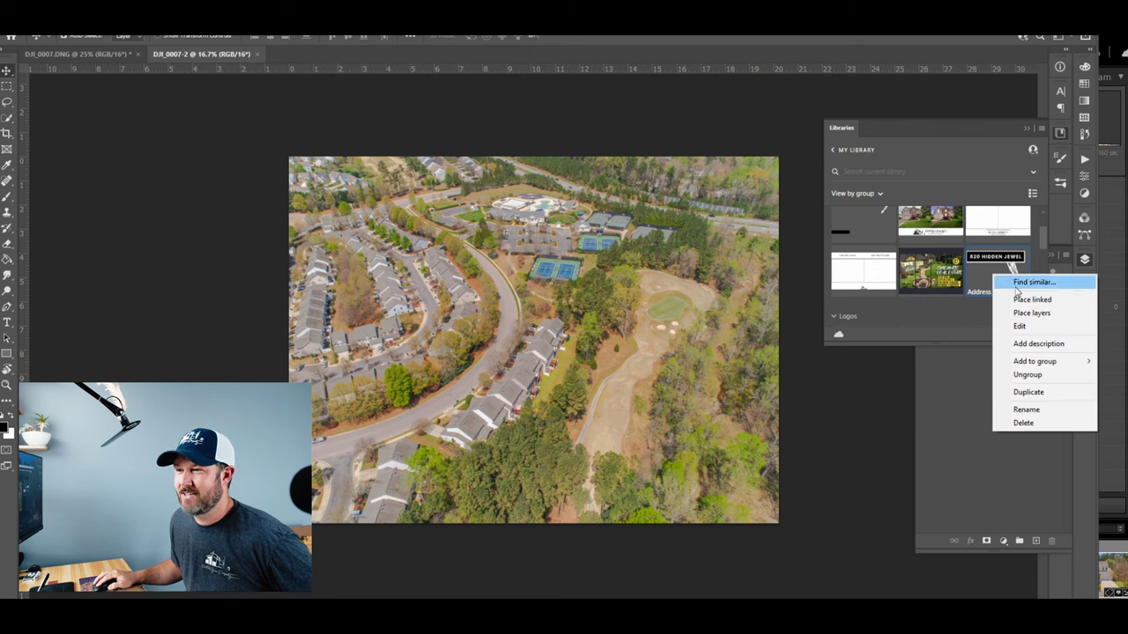
click(1030, 313)
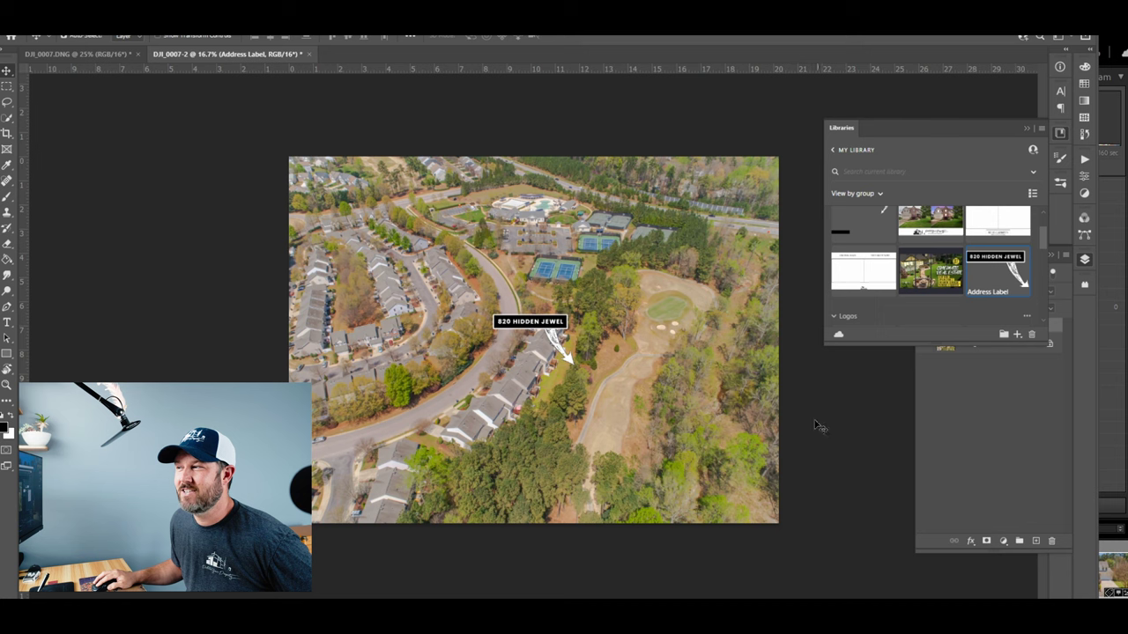
right_click(1007, 271)
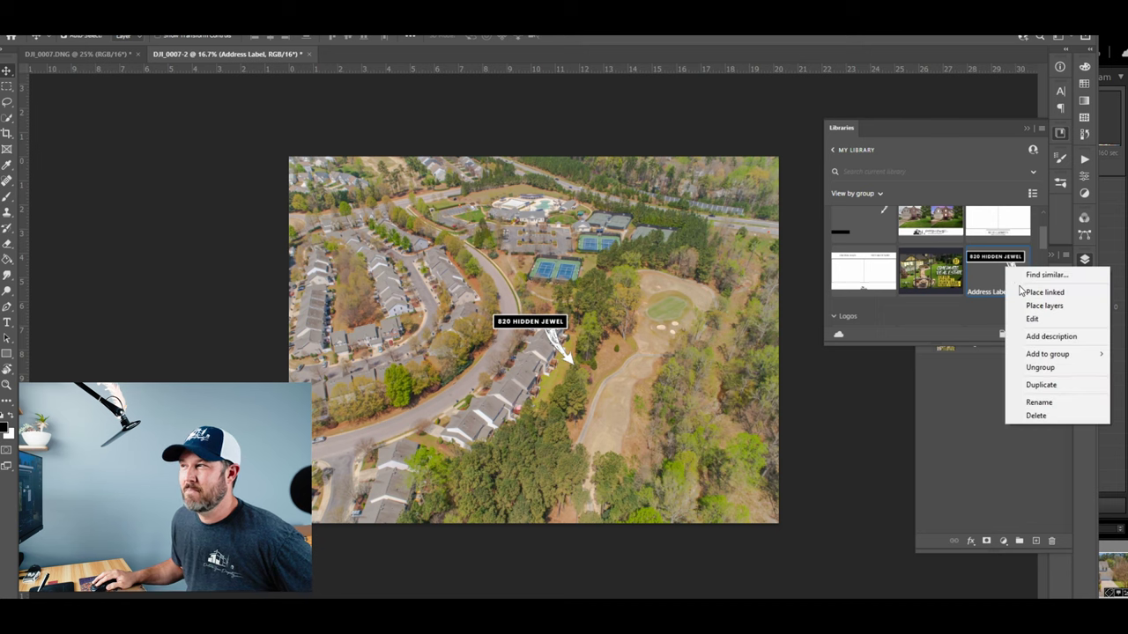
click(1025, 128)
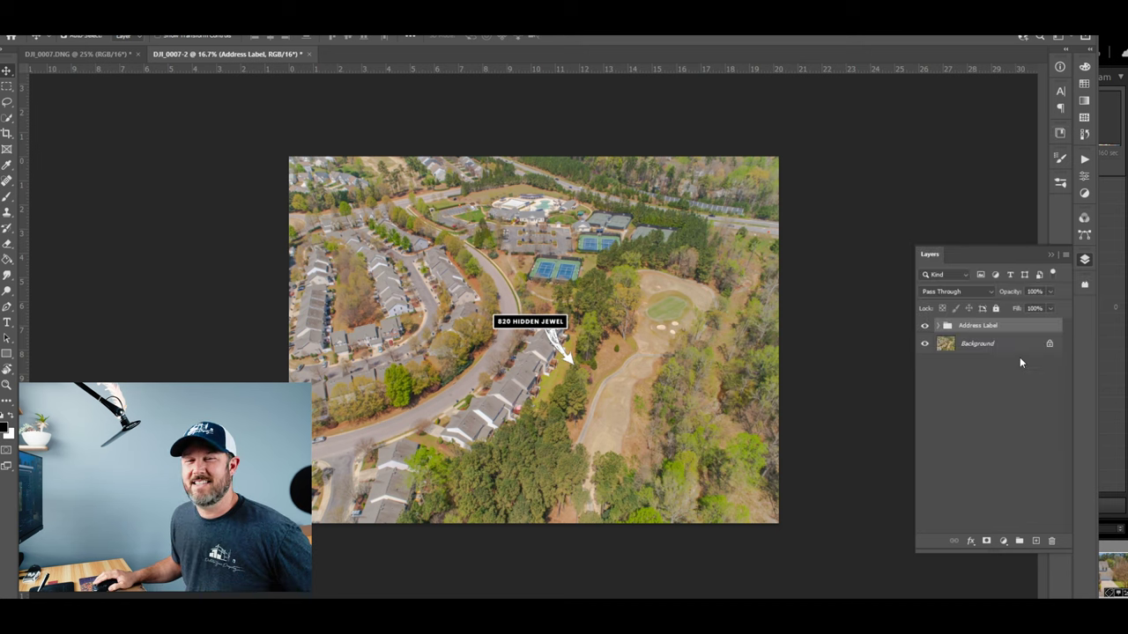
- Examine the Address Label group's components by toggling the visibility of its text, box copy and 26-w arrow layers
click(939, 326)
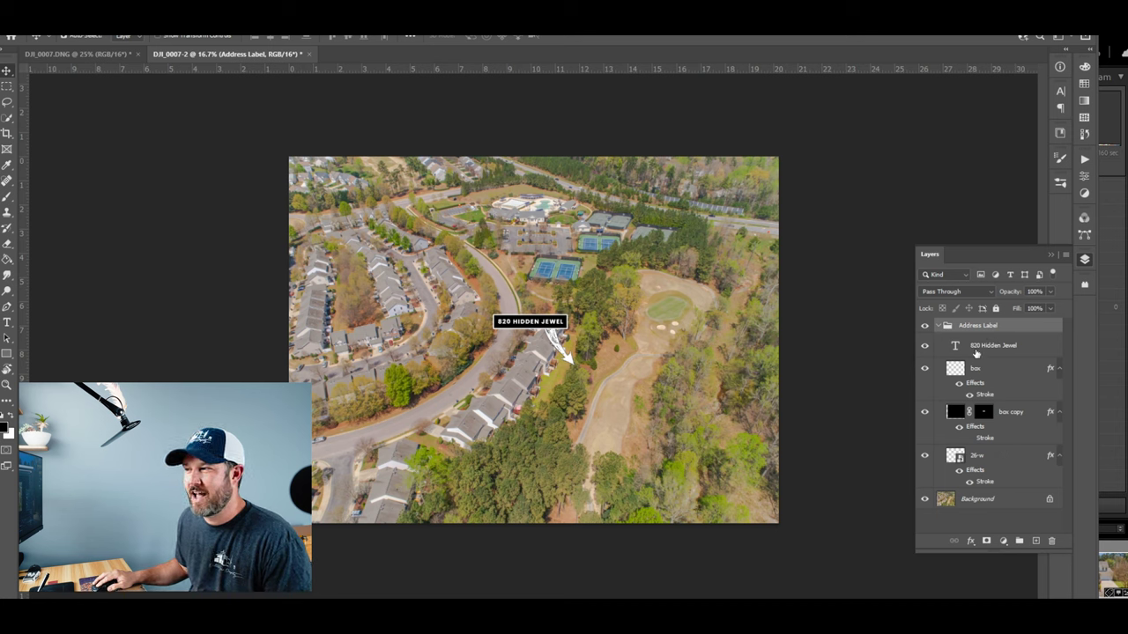
click(1006, 348)
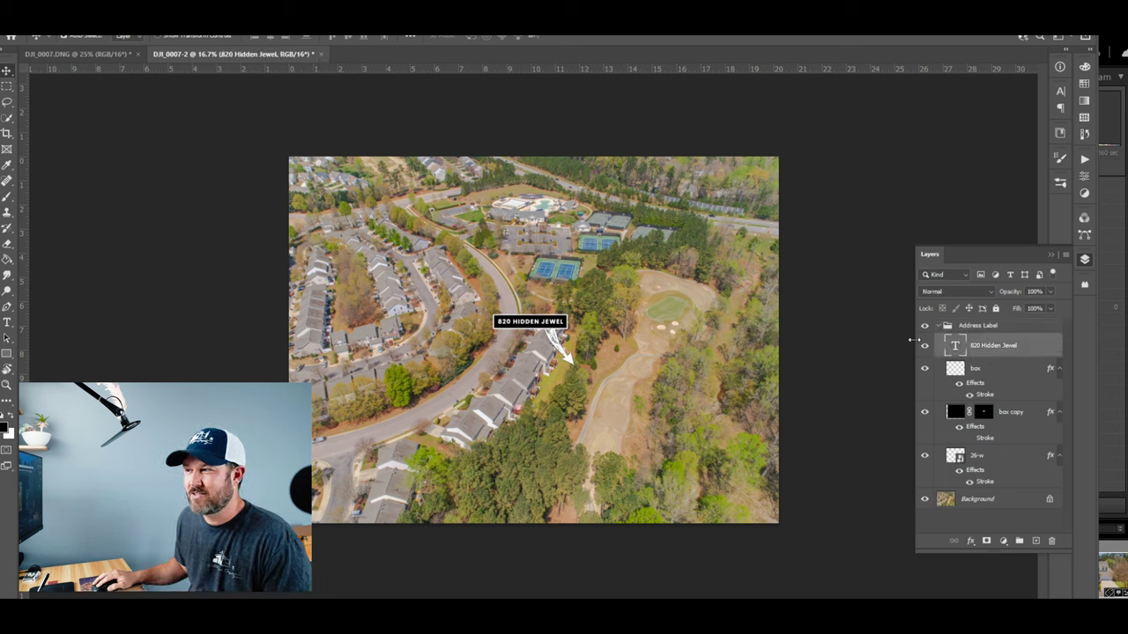
click(924, 347)
click(924, 347)
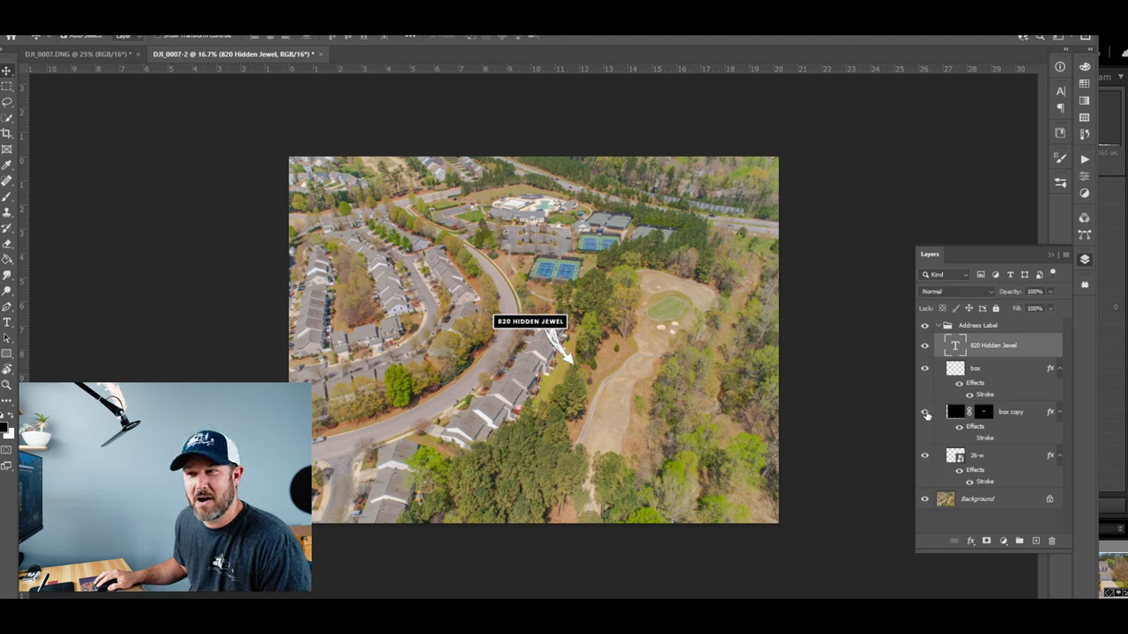
click(924, 412)
click(926, 412)
click(925, 413)
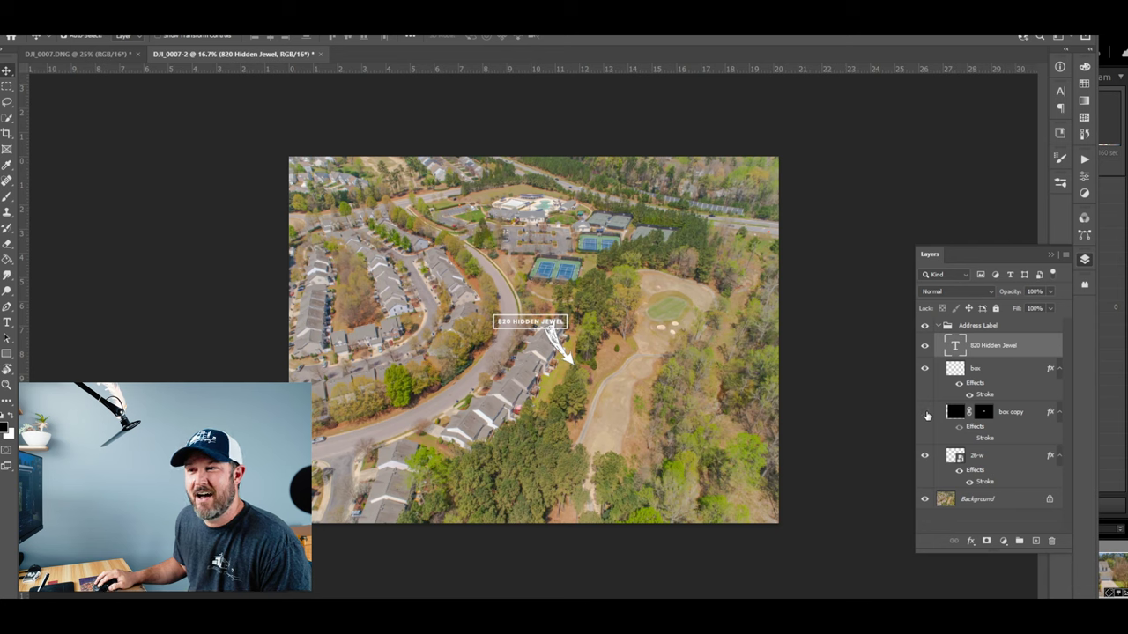
click(925, 412)
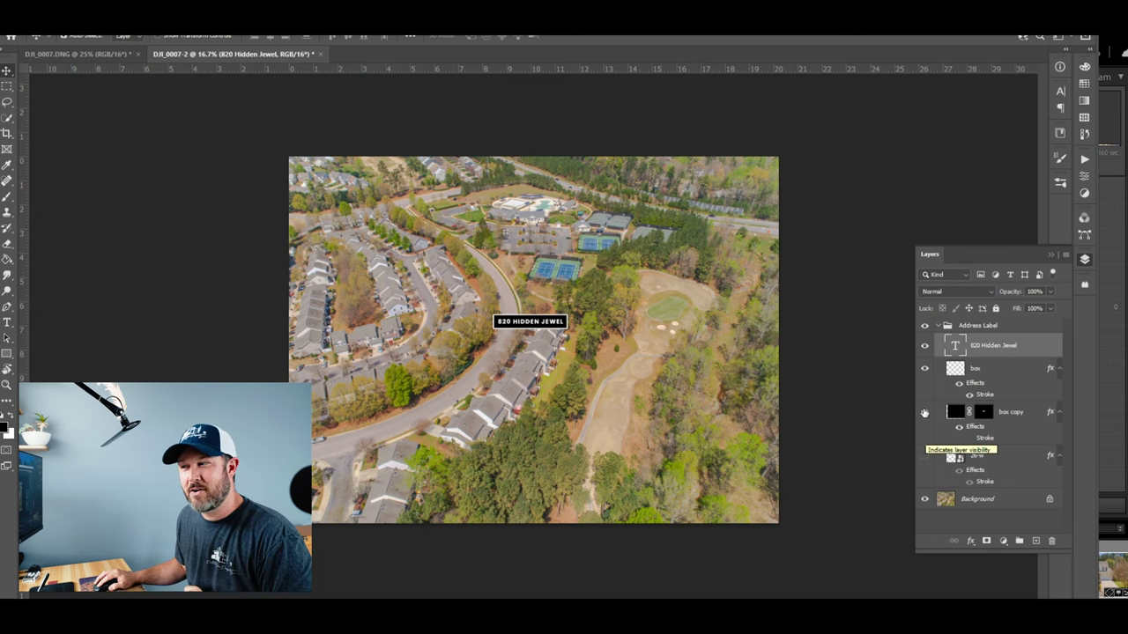
click(924, 456)
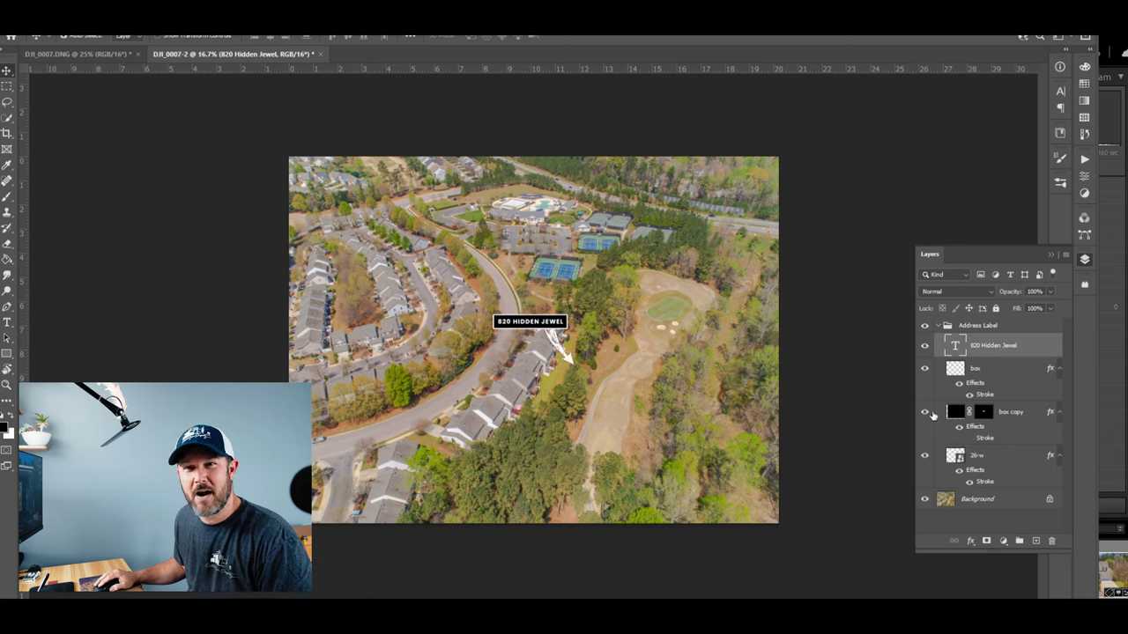
click(925, 412)
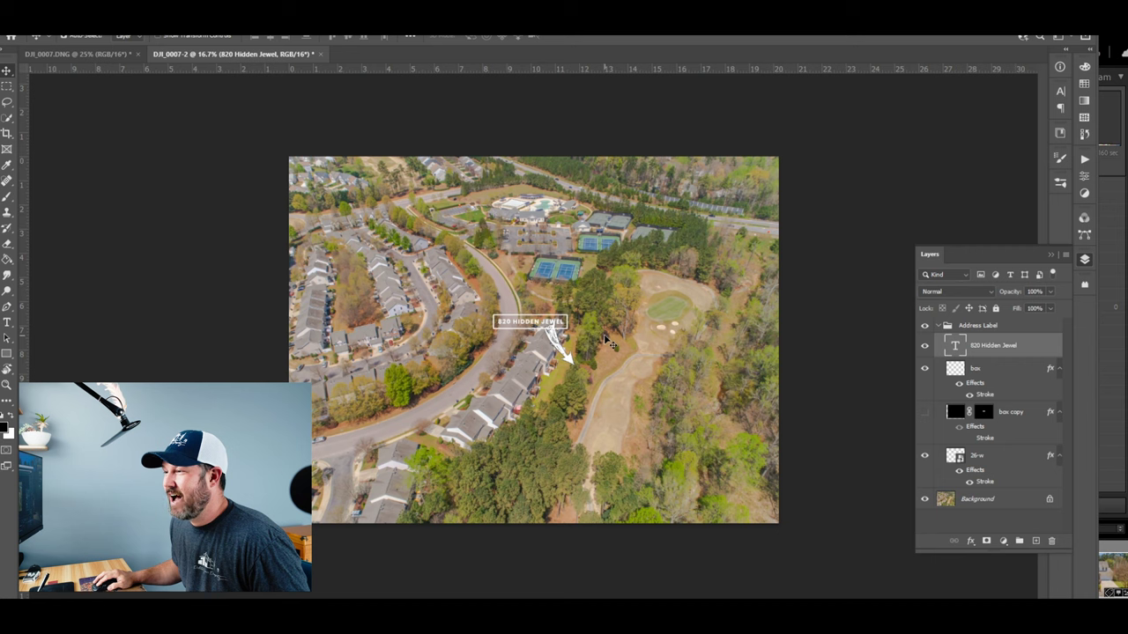
click(924, 412)
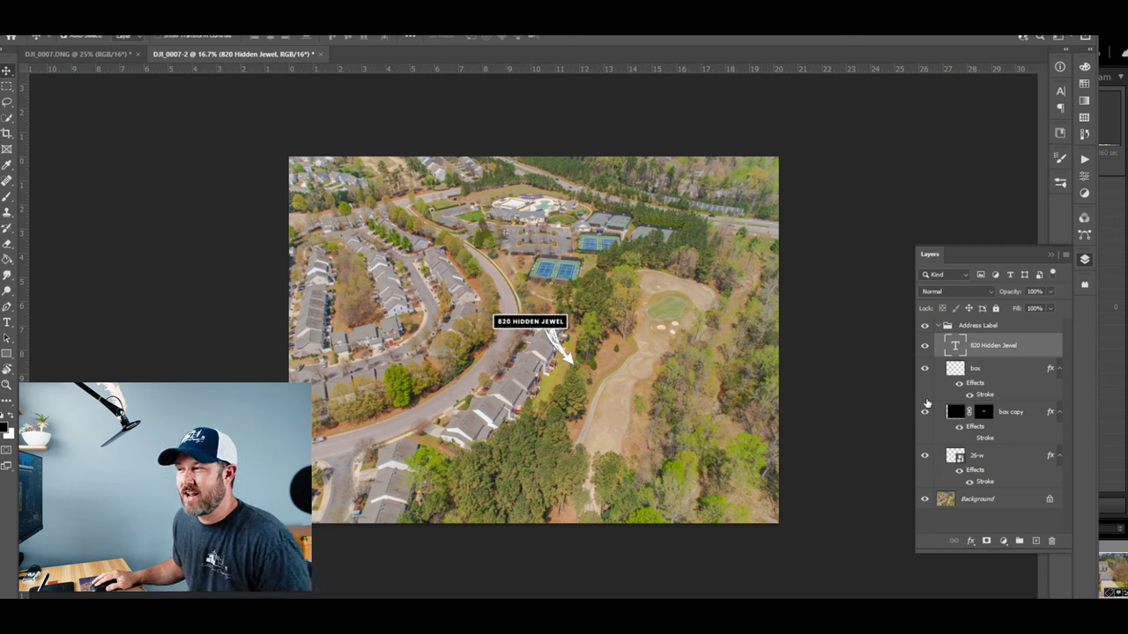
click(939, 326)
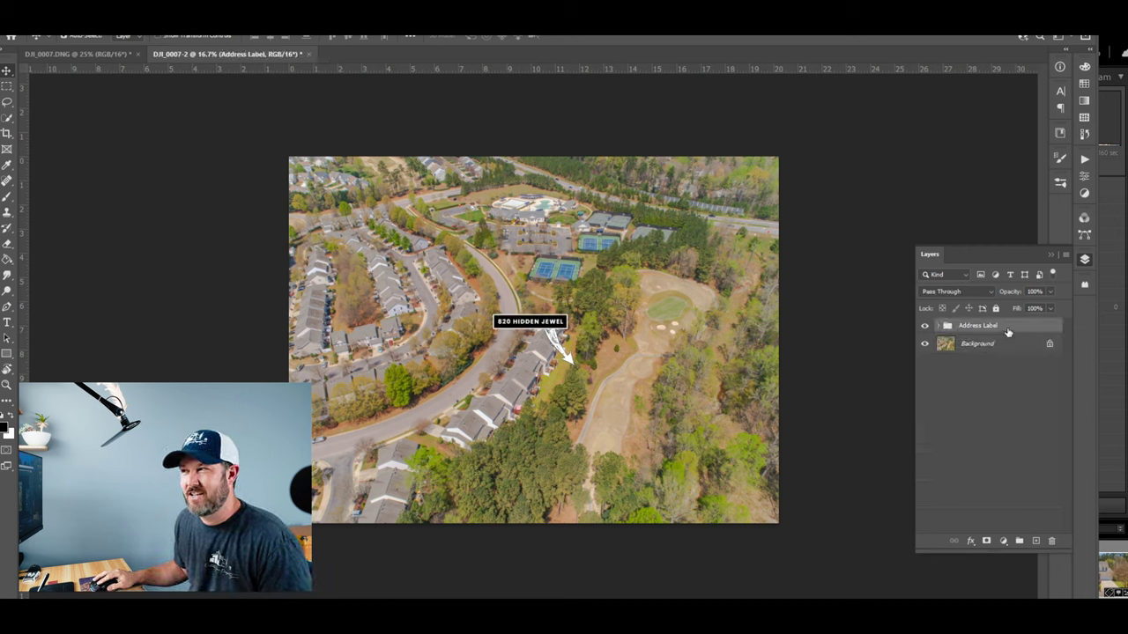
- Look through the saved layouts and logos in My Library
click(1060, 134)
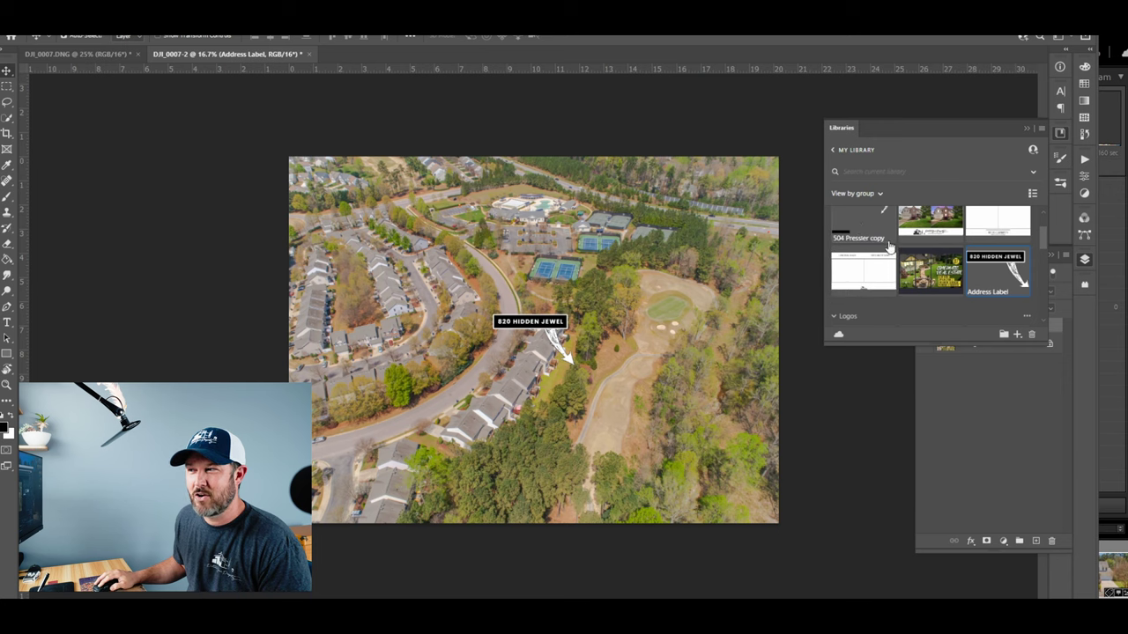
scroll(925, 247, up, 3)
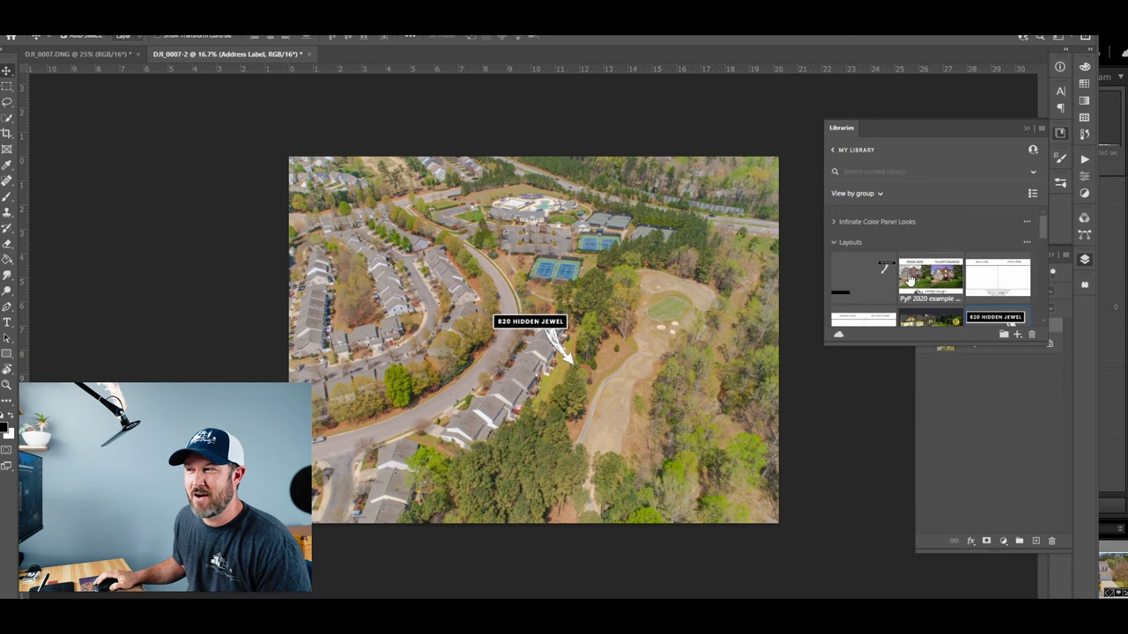
scroll(956, 275, down, 3)
scroll(918, 288, down, 2)
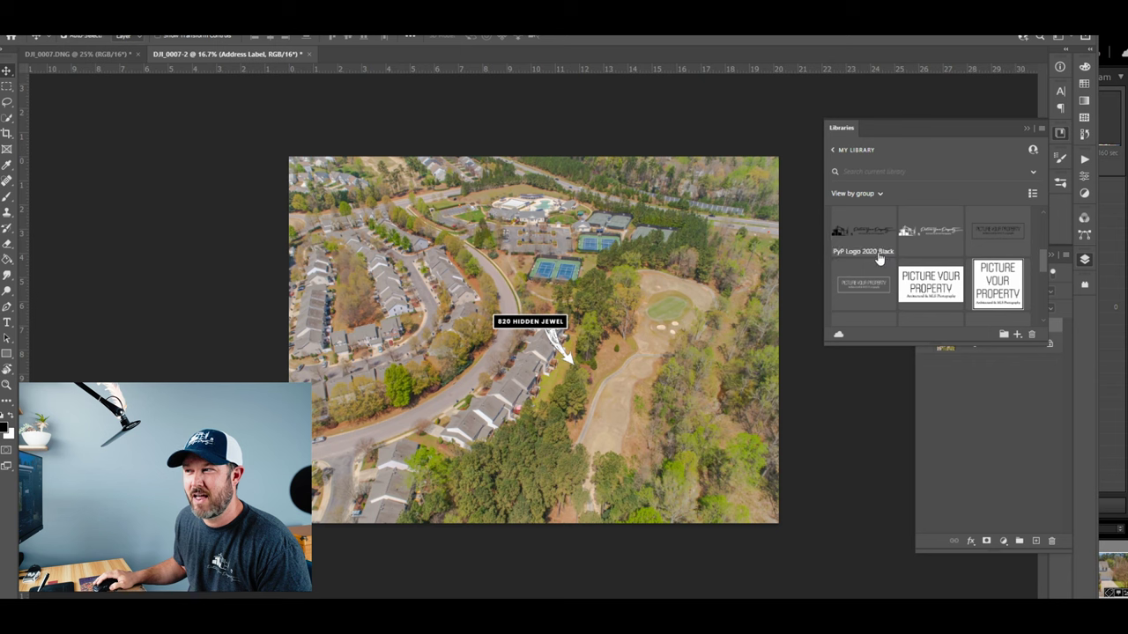
scroll(934, 282, up, 3)
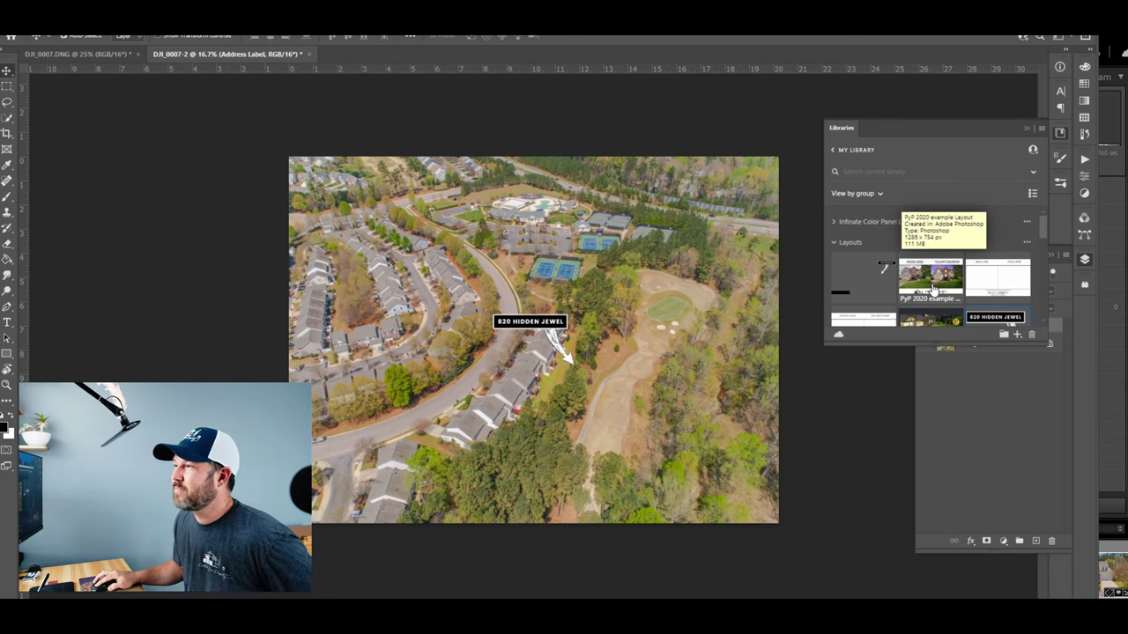
click(1033, 129)
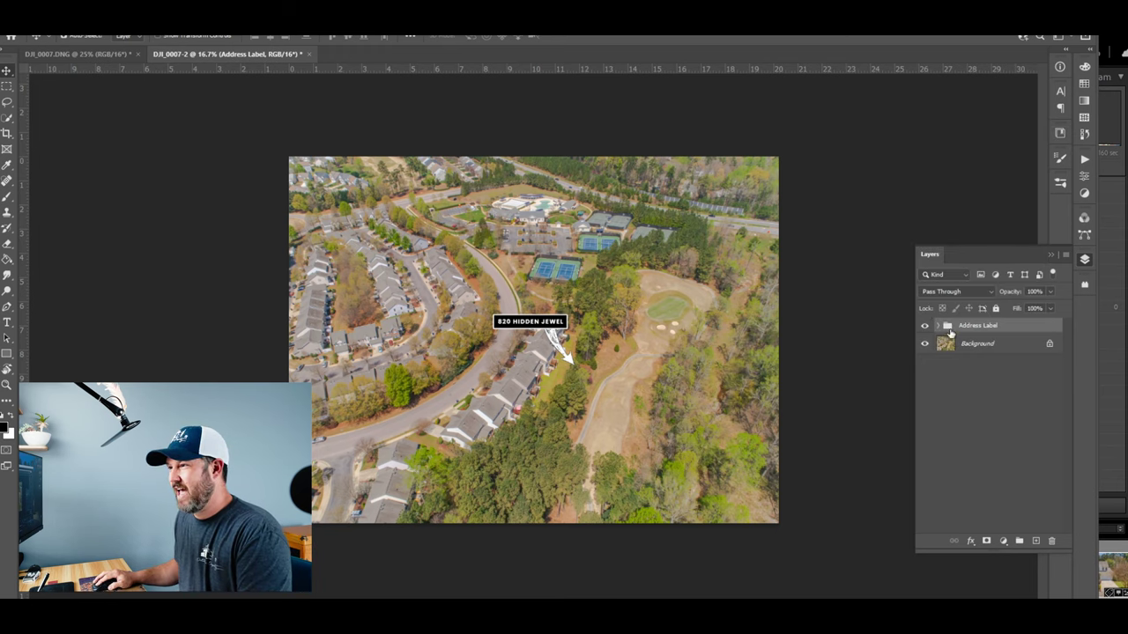
- Delete the placed Address Label group, keeping only the Background photo layer
click(956, 378)
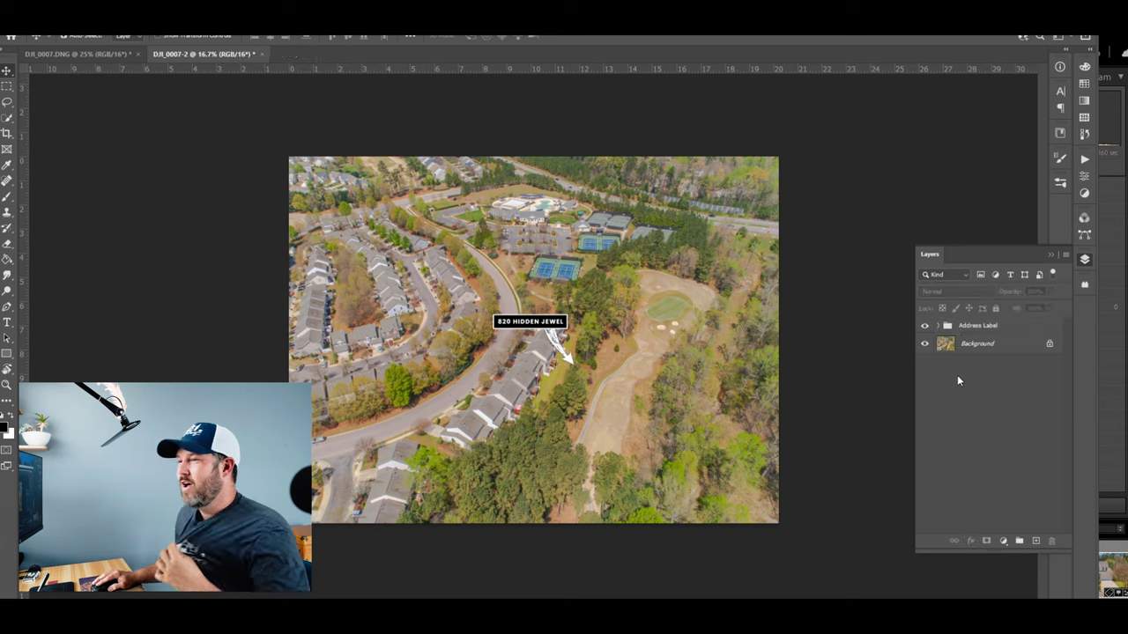
click(957, 328)
key(Delete)
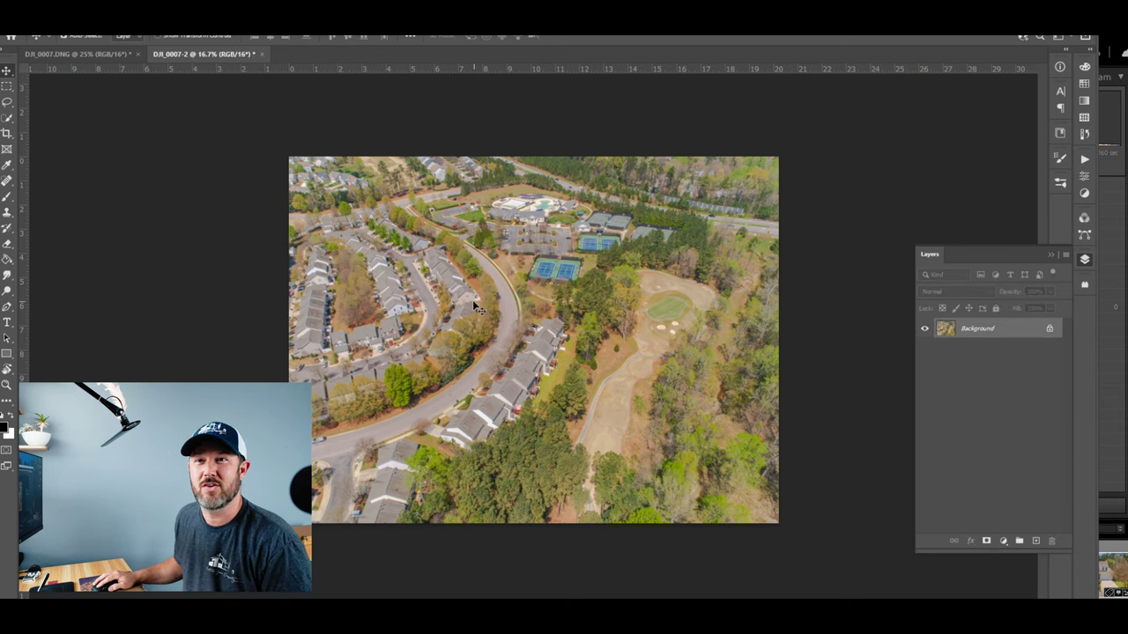
- Add a new layer above the Background and name it Box
click(6, 87)
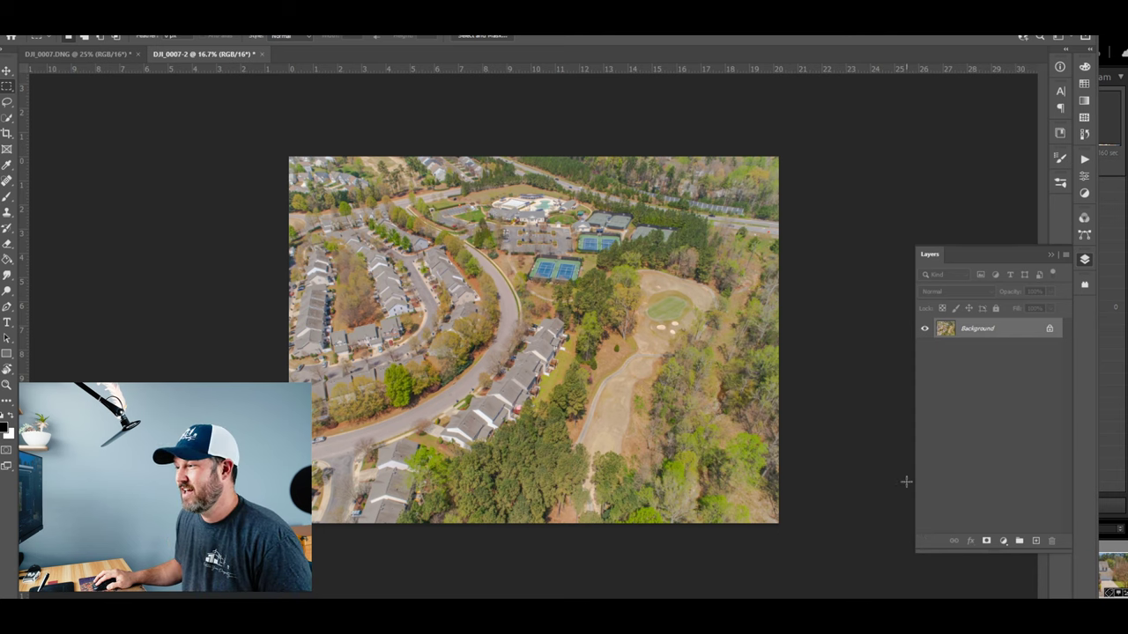
click(1037, 541)
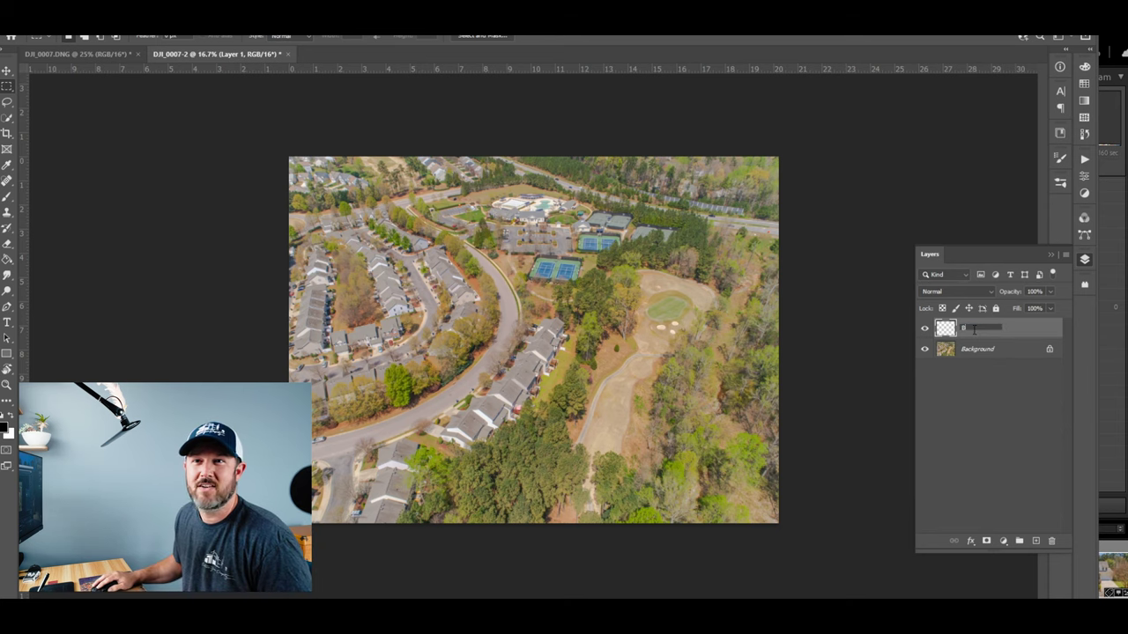
key(Return)
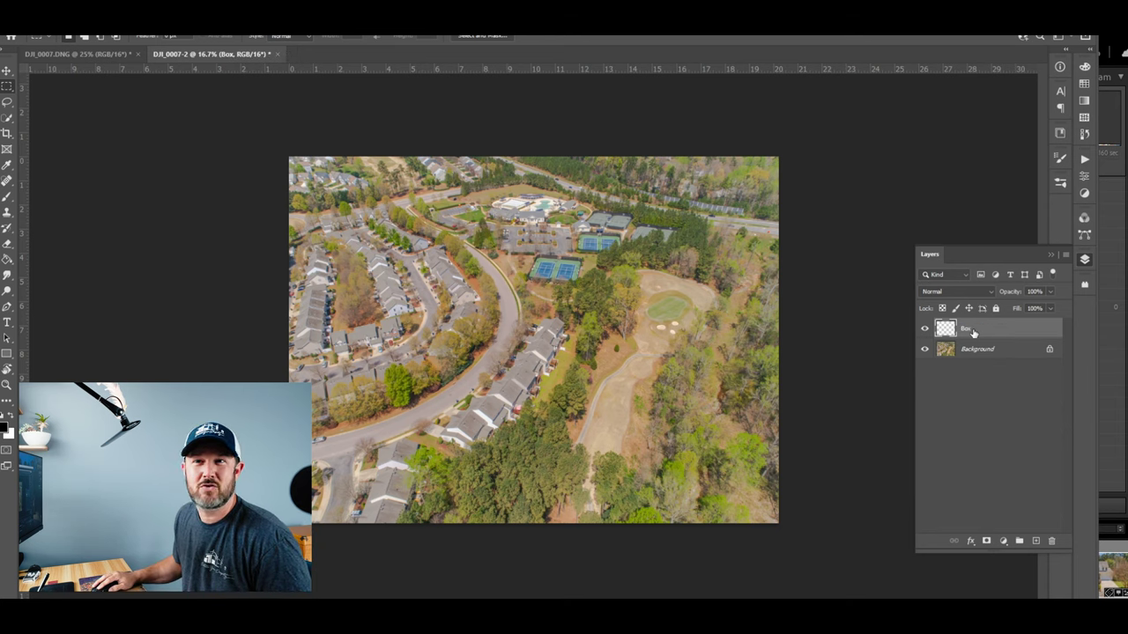
- Make a wide, thin rectangular selection across the road near the photo's centre and fill it with the black foreground color at 100% opacity
click(7, 86)
drag(477, 302, 554, 322)
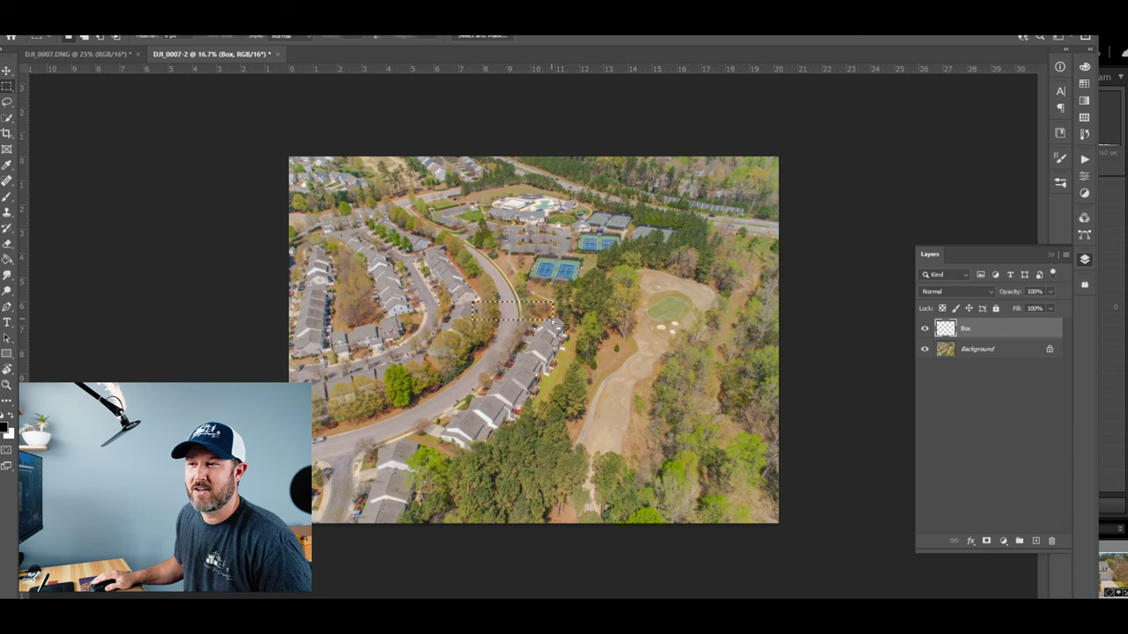
right_click(501, 306)
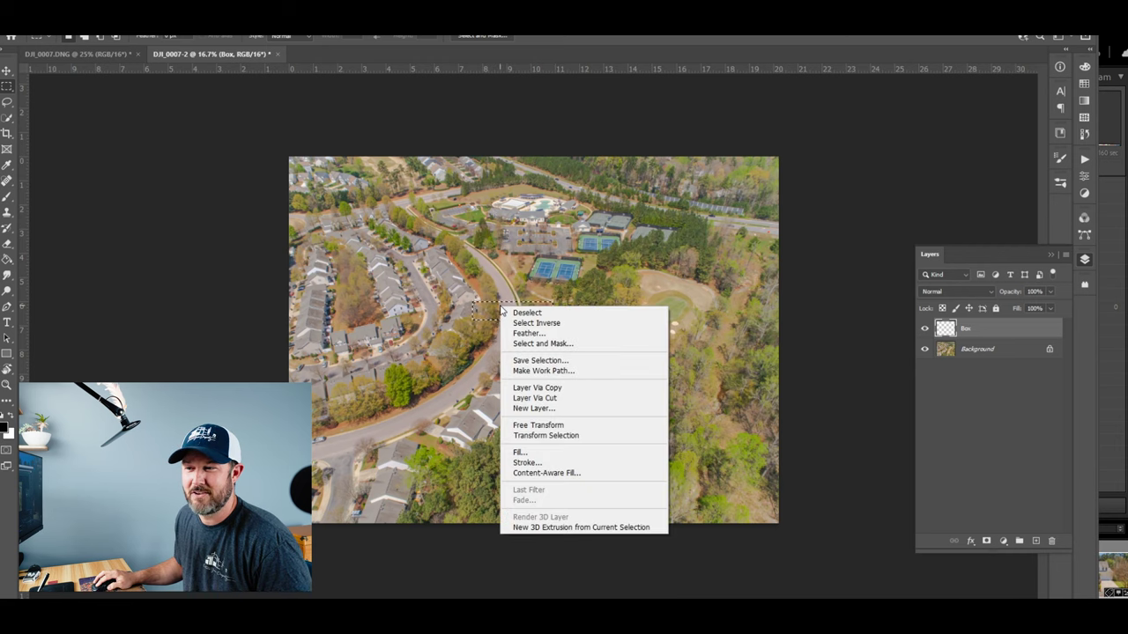
click(543, 452)
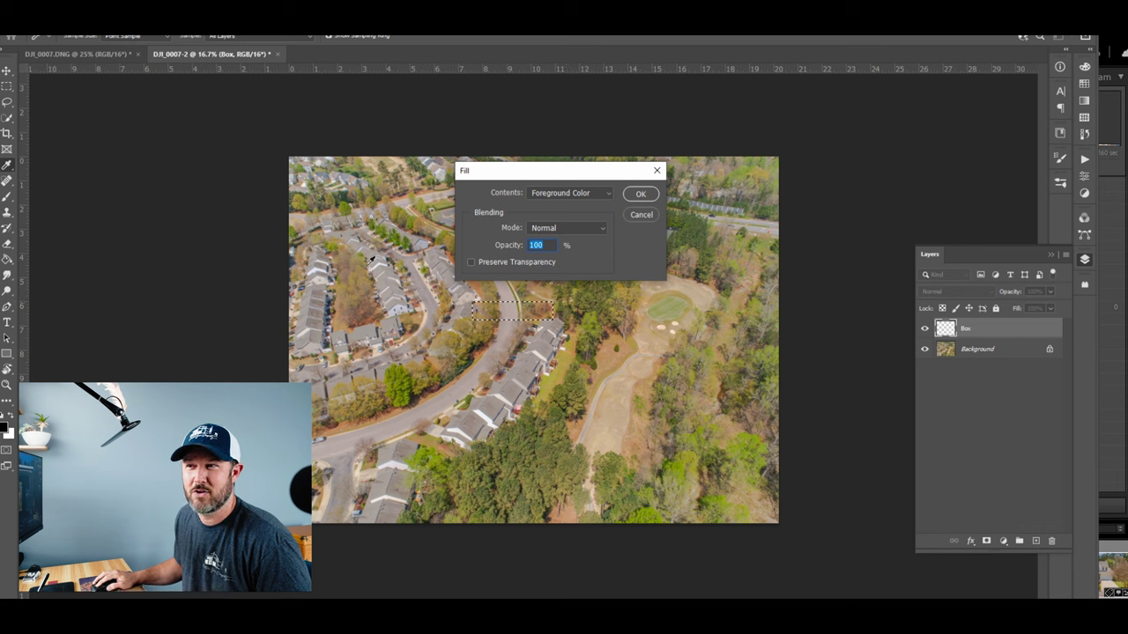
click(569, 193)
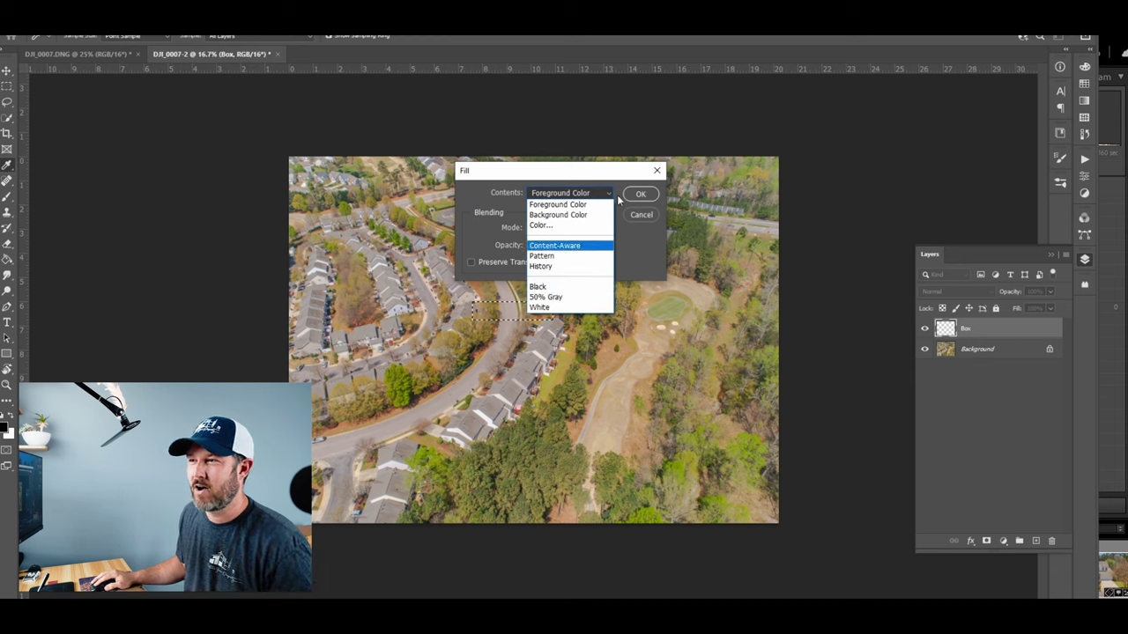
click(589, 199)
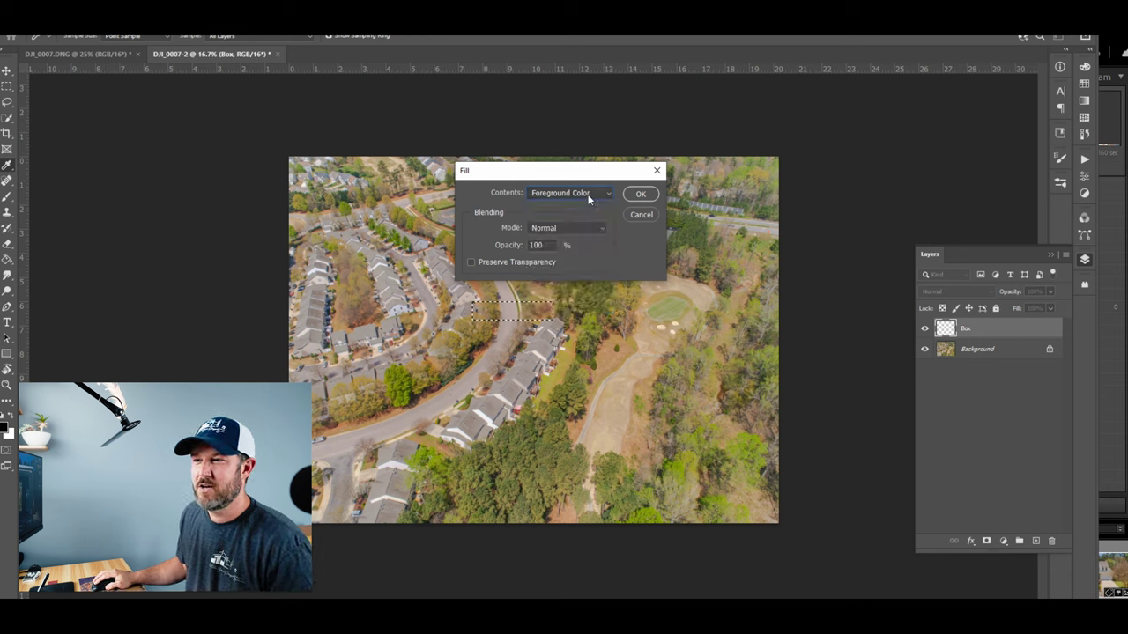
click(641, 193)
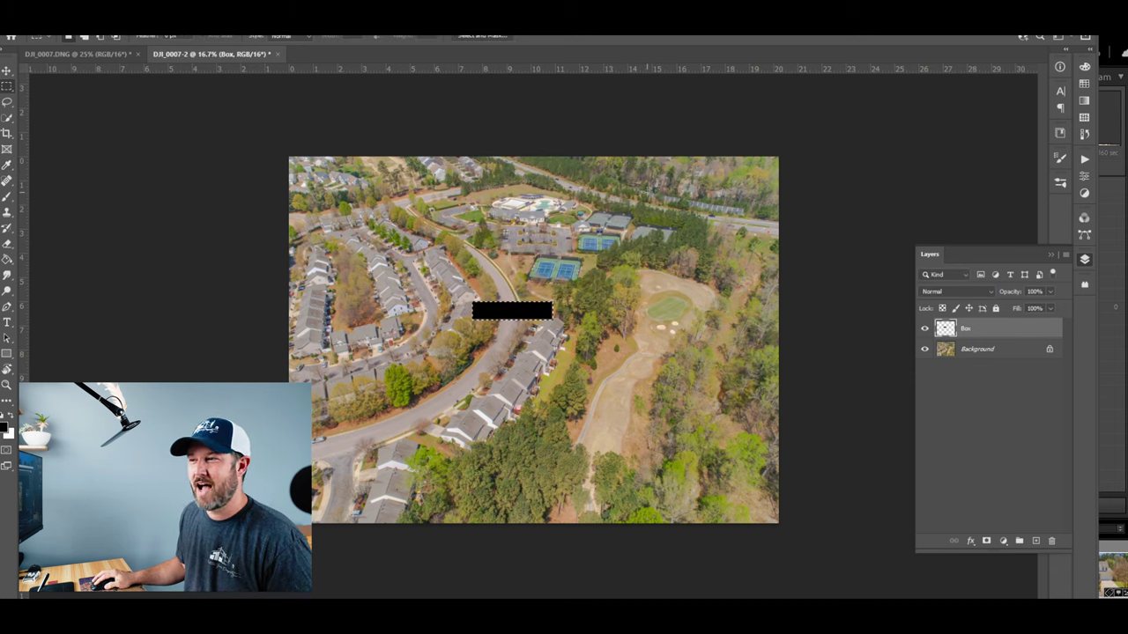
- Add the property's street address as white text on the black box and place its text layer above the Box layer
click(1001, 442)
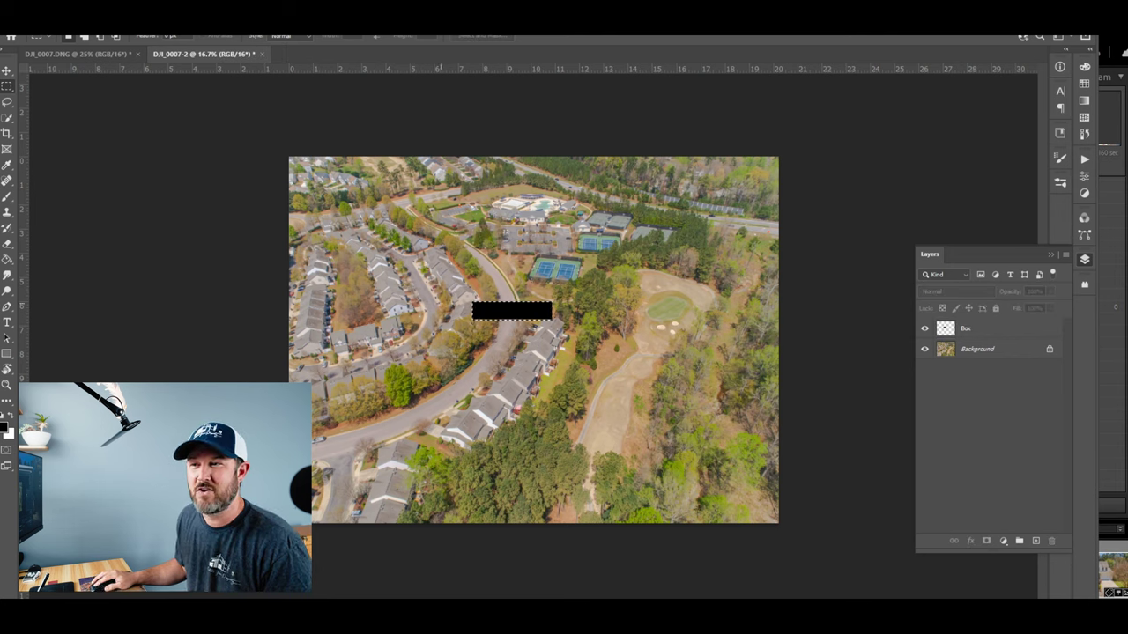
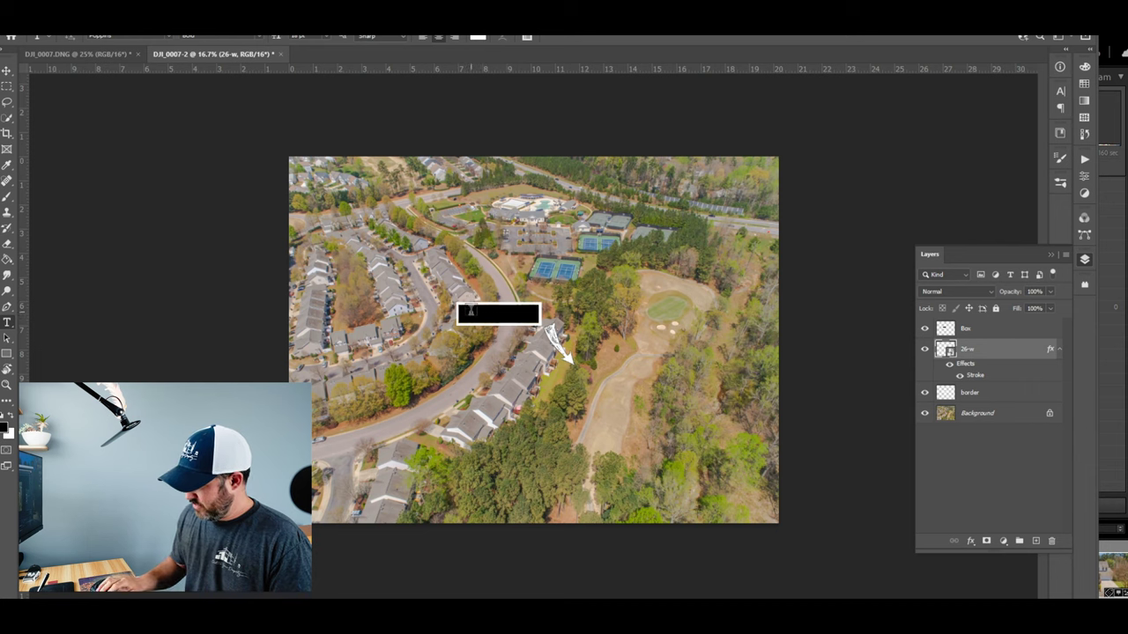
click(460, 315)
key(BackSpace)
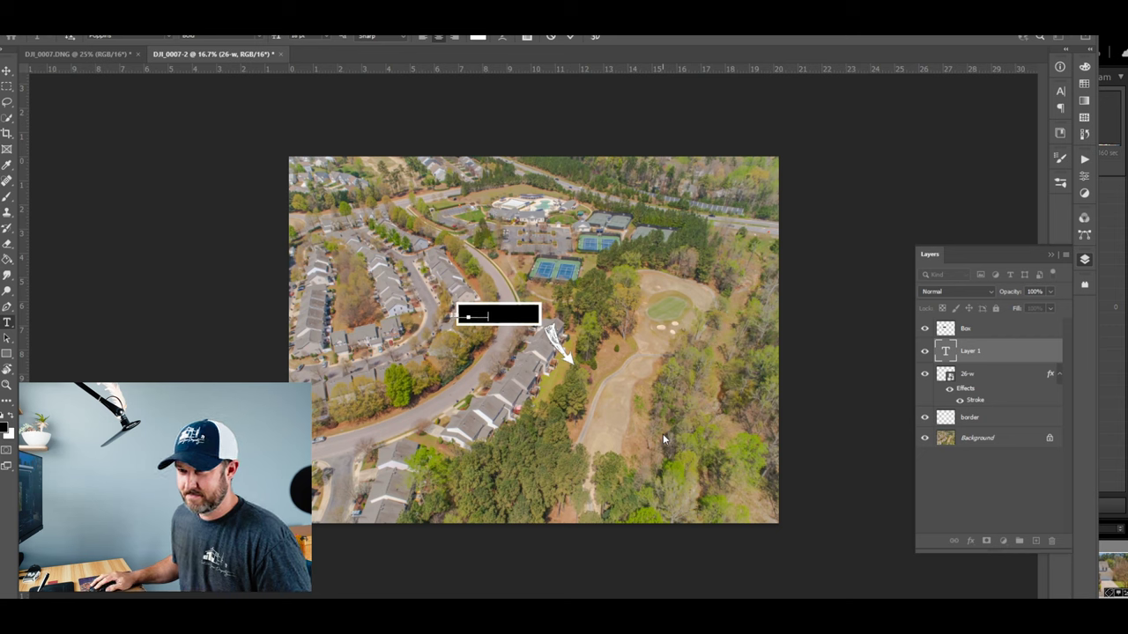
drag(457, 340, 485, 335)
click(990, 349)
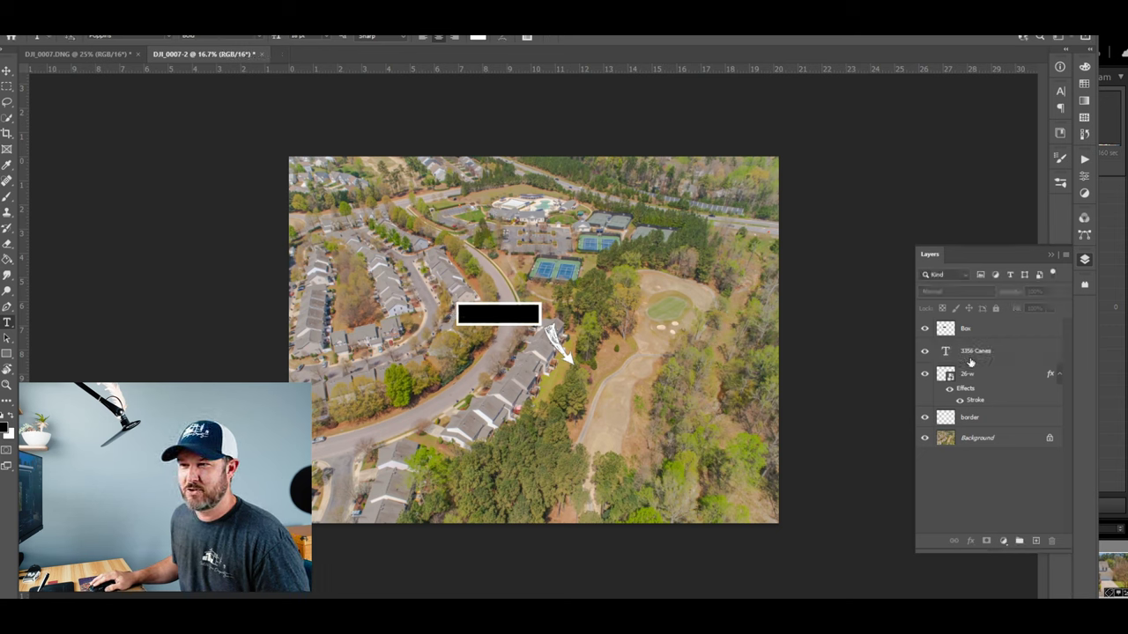
drag(970, 362, 970, 328)
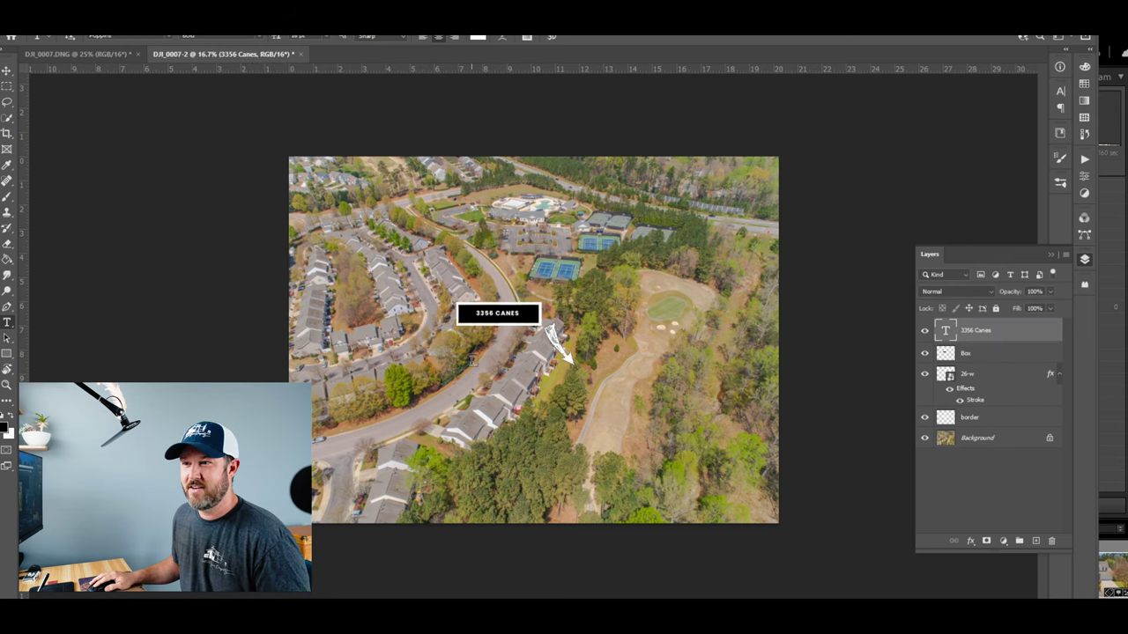
- Enlarge the address text and centre it so that it nearly fills the width of the black box
key(ctrl+t)
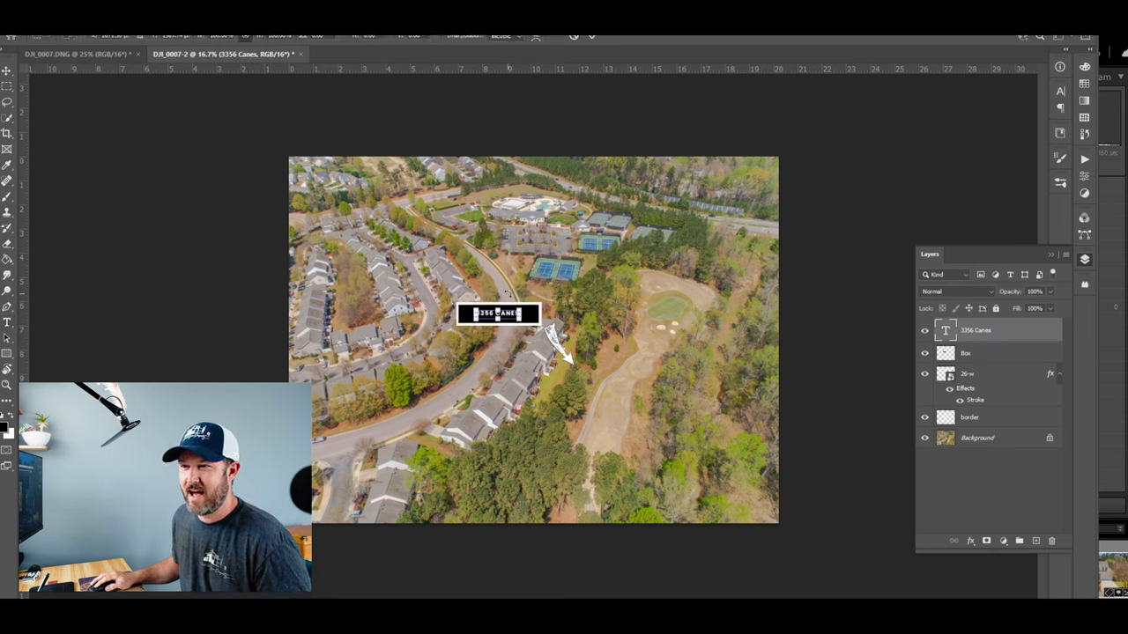
drag(522, 307, 536, 305)
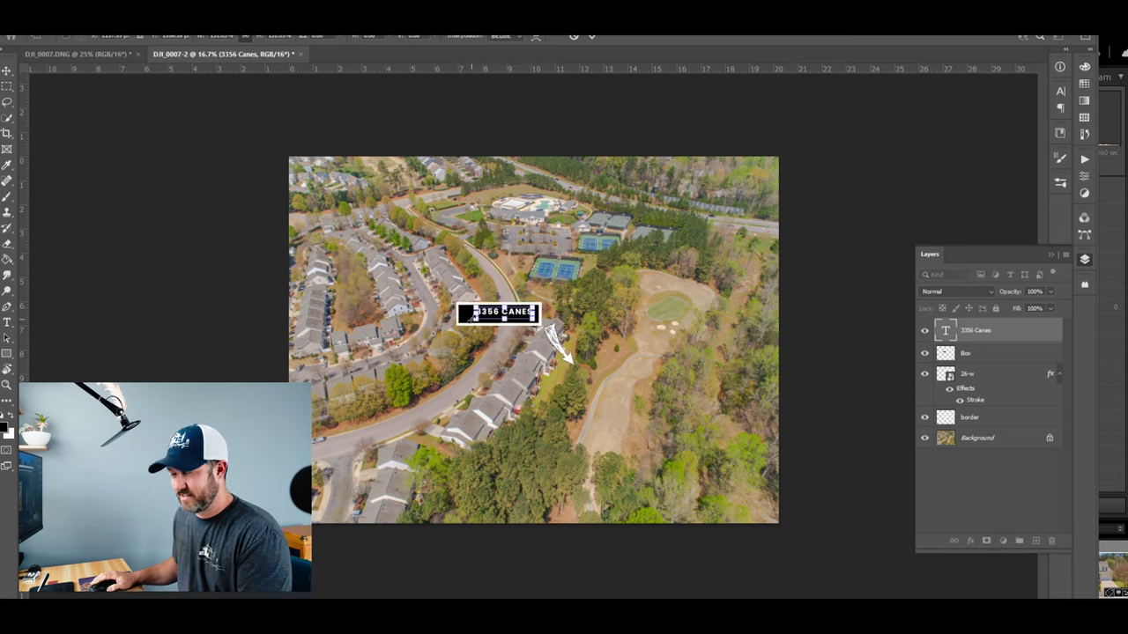
key(Return)
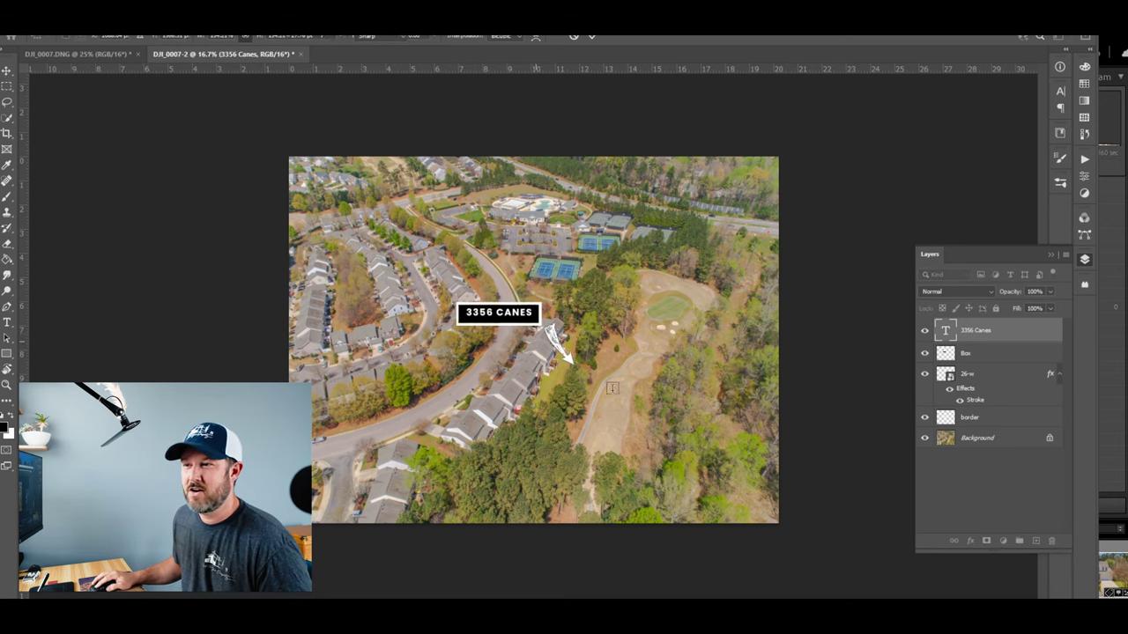
- Move the white arrow under the black box and place its 26-w layer beneath the border layer
key(t)
click(6, 72)
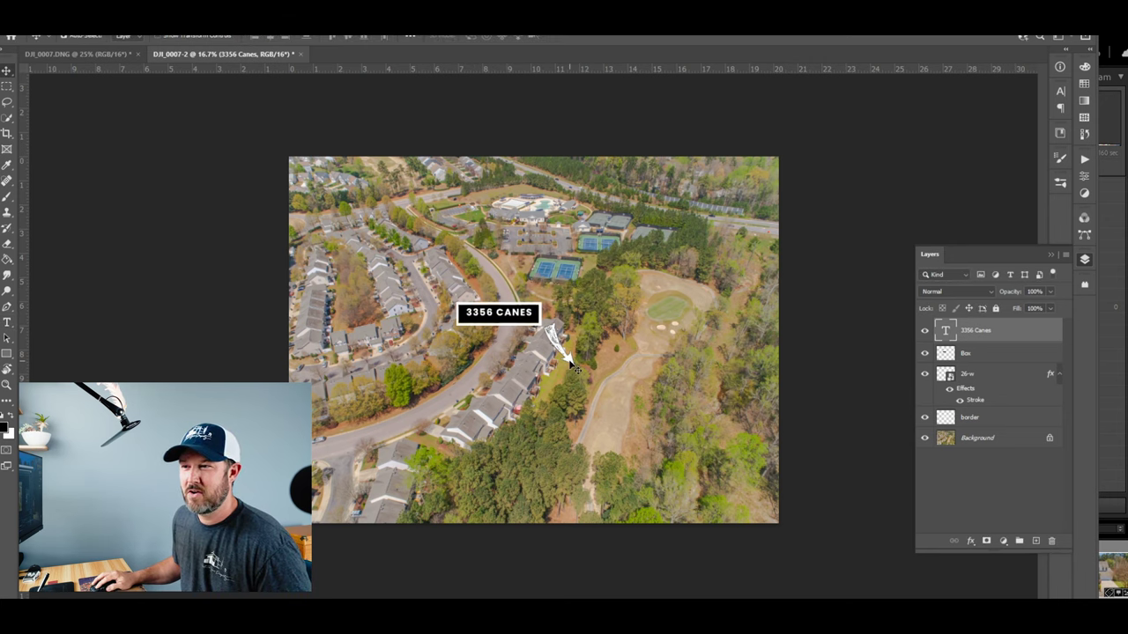
drag(564, 361, 542, 357)
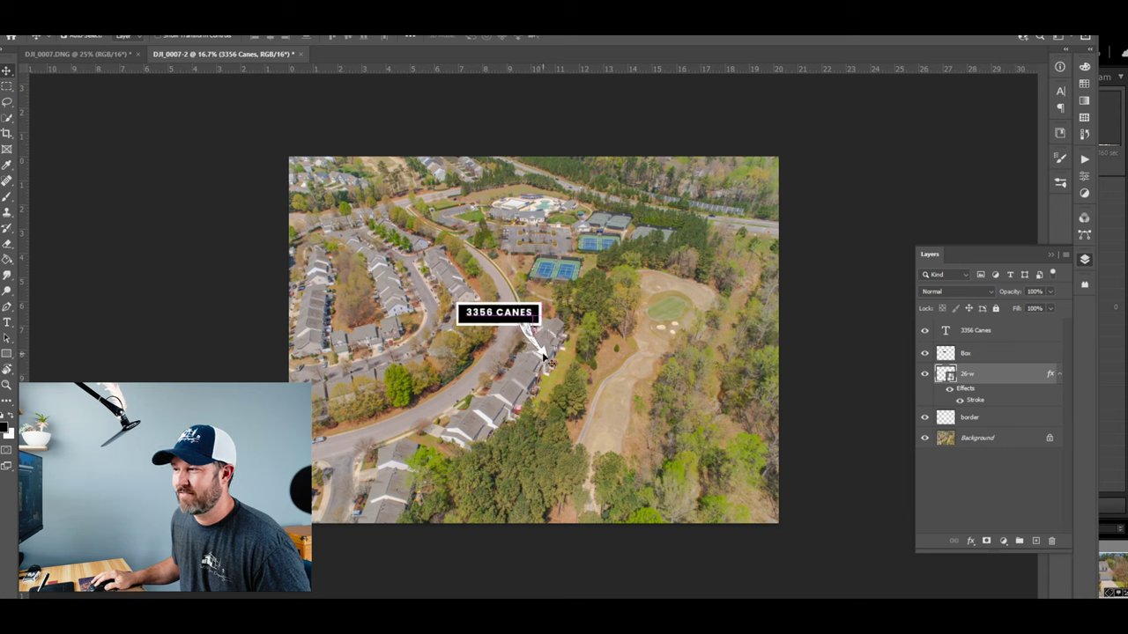
drag(1007, 377, 1012, 429)
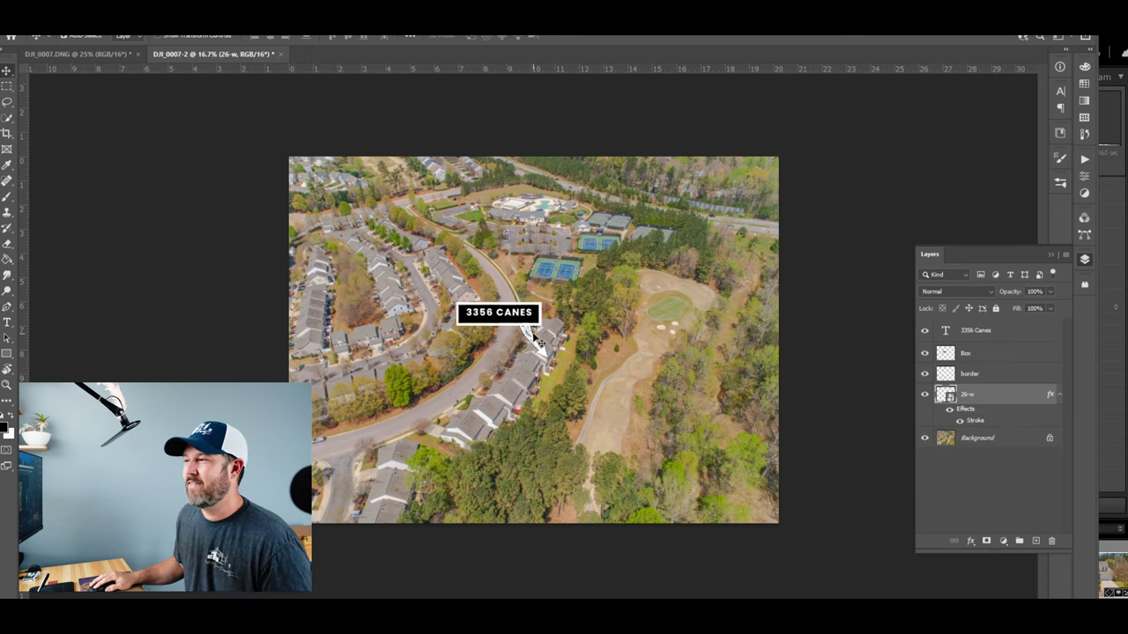
- Select all the label layers and move the label so its arrow points at the lower end of the townhouse row
click(993, 339)
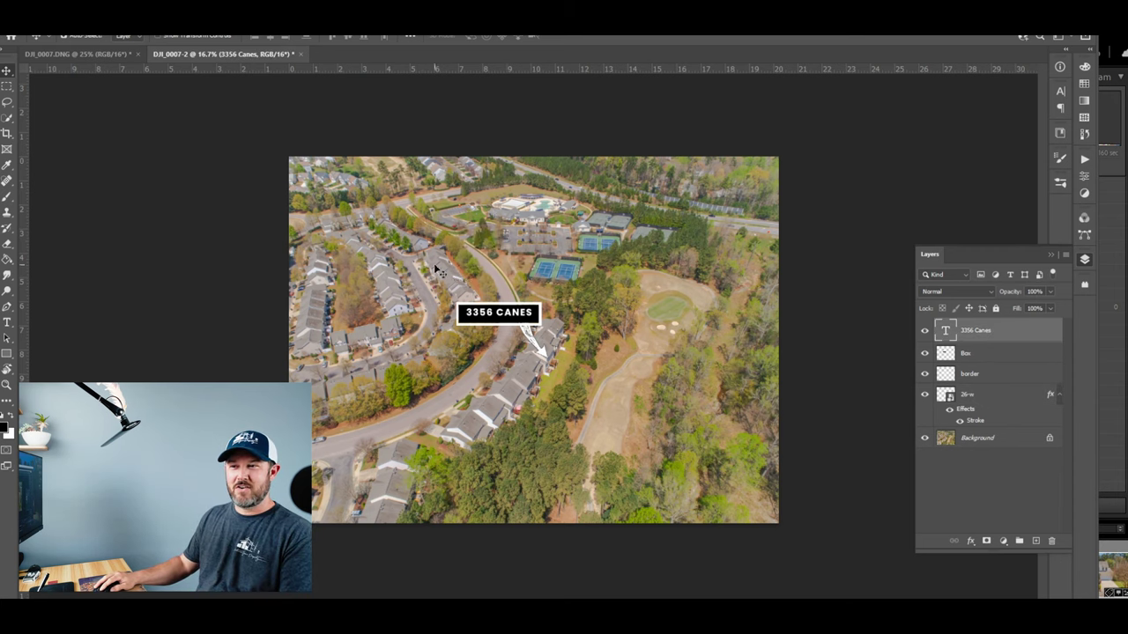
key(ctrl+alt+a)
drag(541, 354, 445, 416)
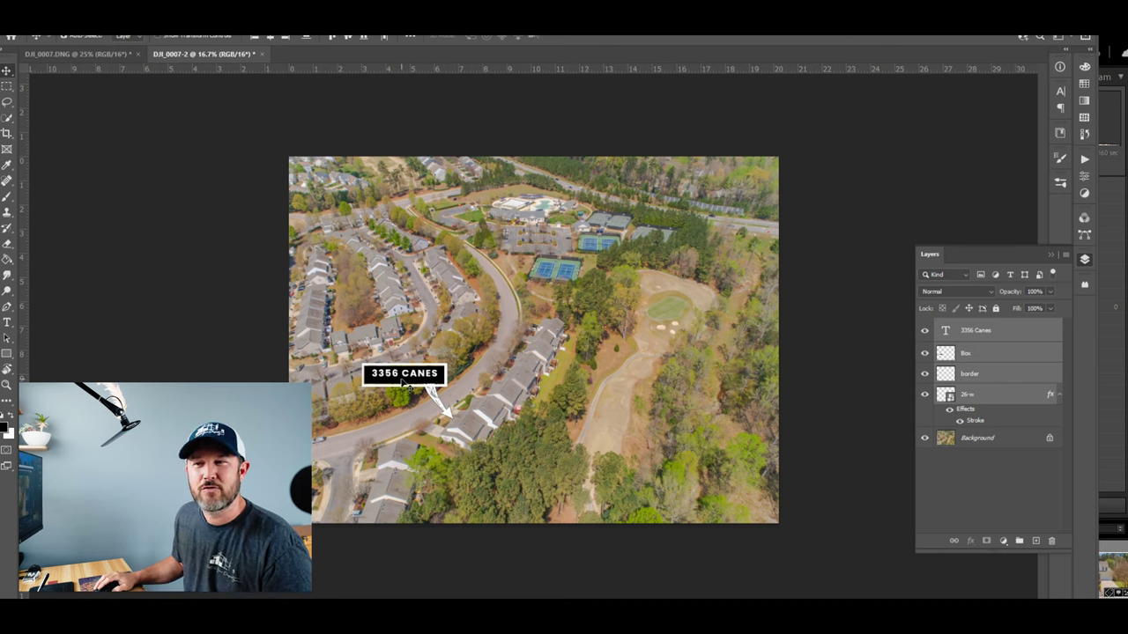
- Select the address text, Box, border and 26-w layers and combine them into one layer group
scroll(463, 375, up, 6)
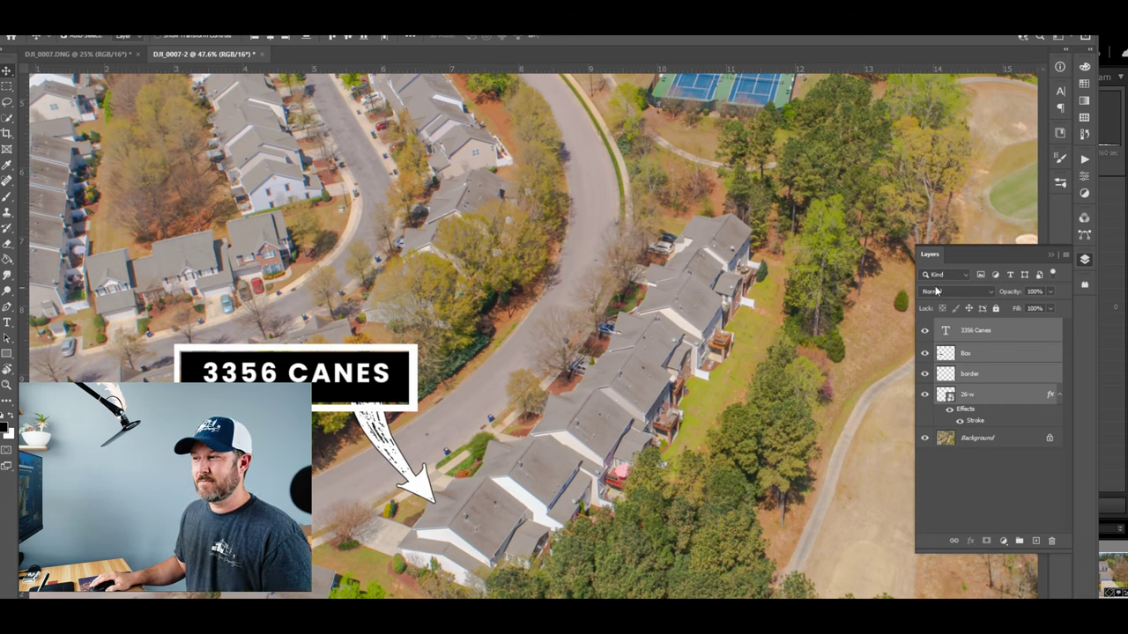
right_click(978, 331)
click(937, 511)
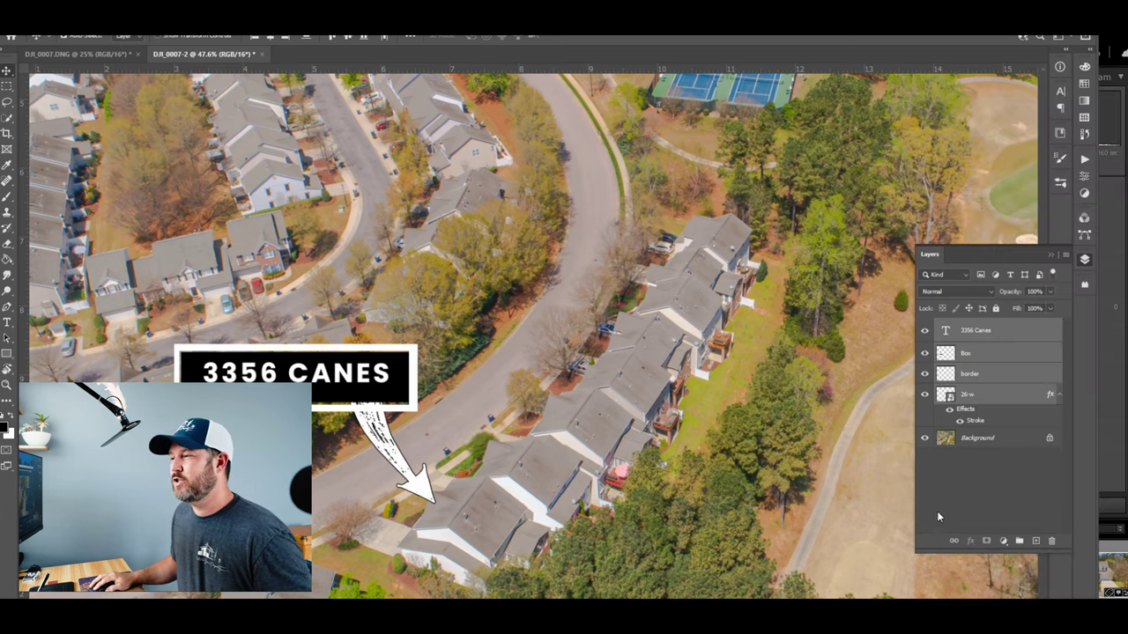
click(946, 461)
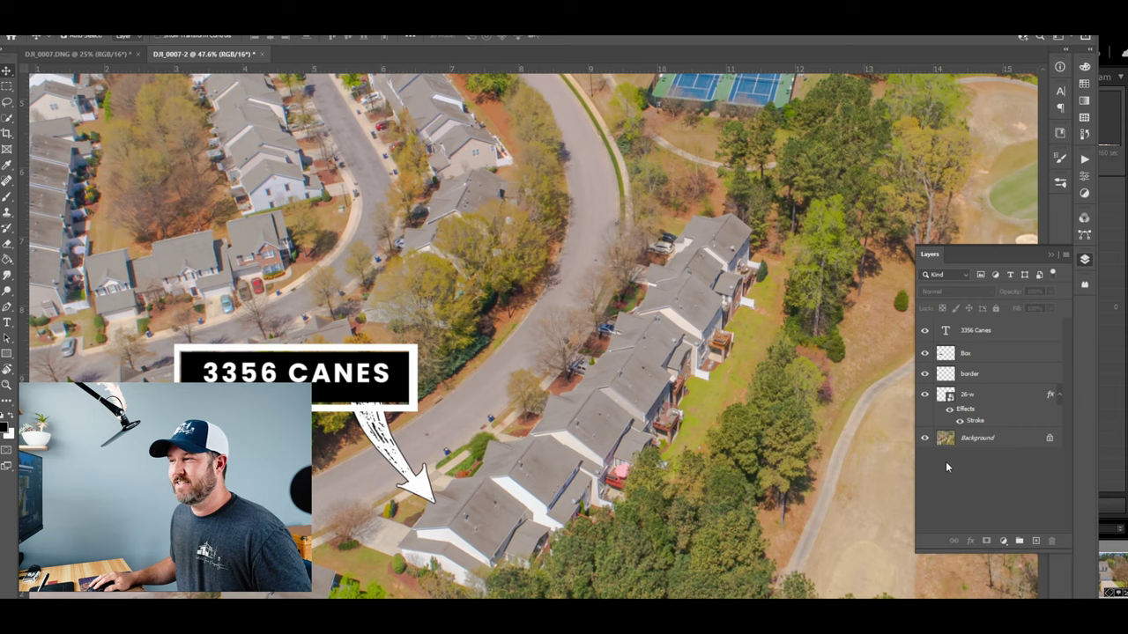
click(983, 399)
shift+click(996, 333)
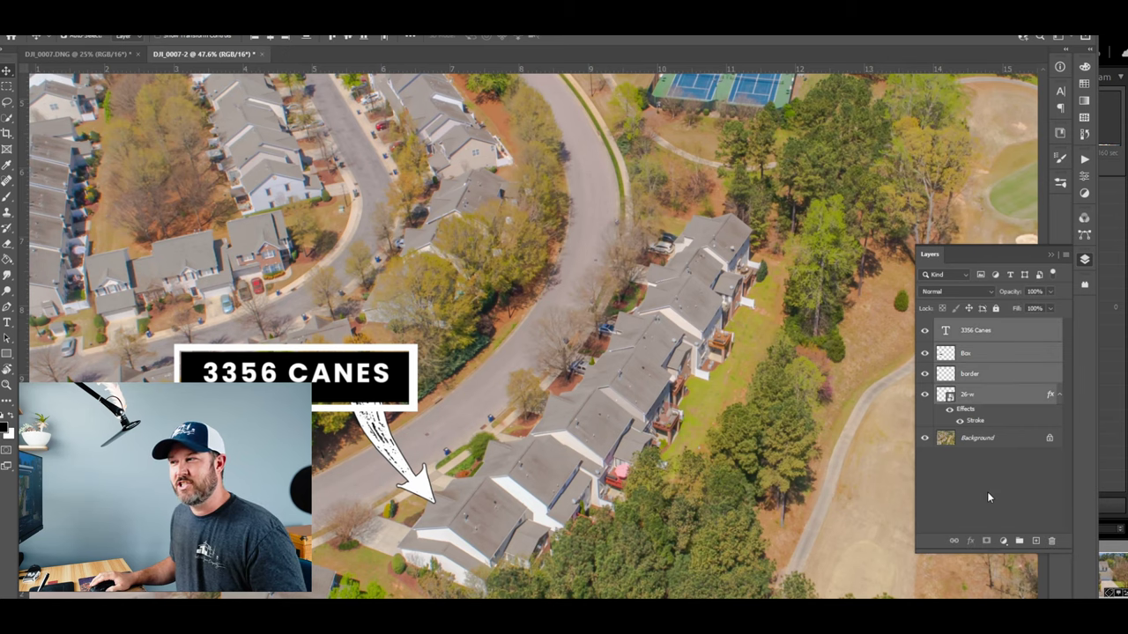
key(ctrl+g)
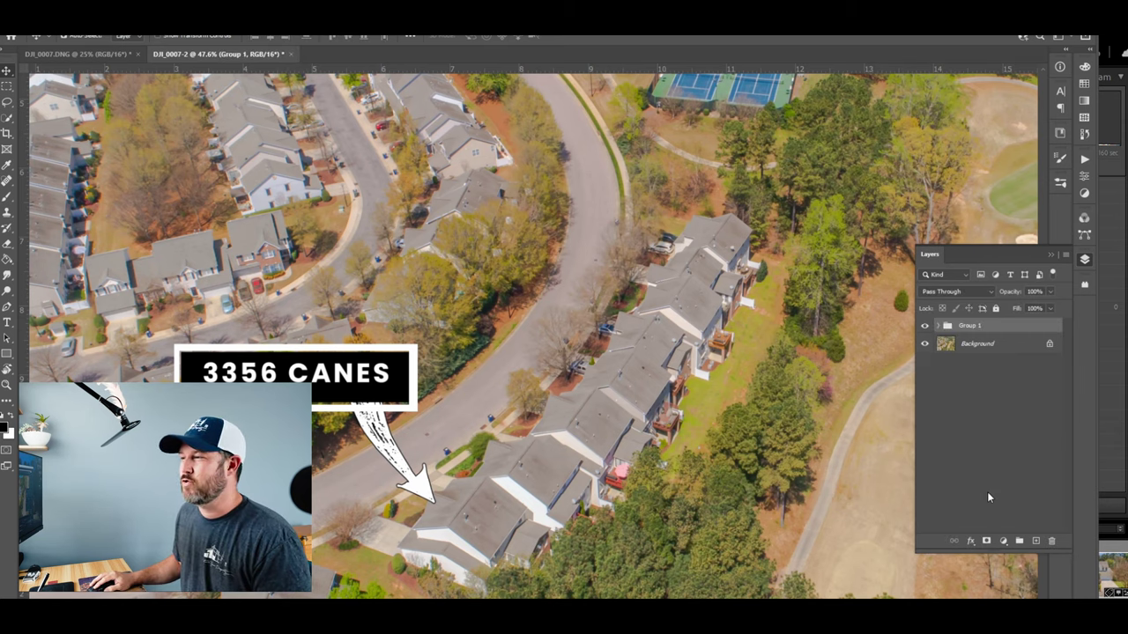
- Rename the new layer group as Adress Label and check the layers it contains
double_click(970, 326)
text(Addr)
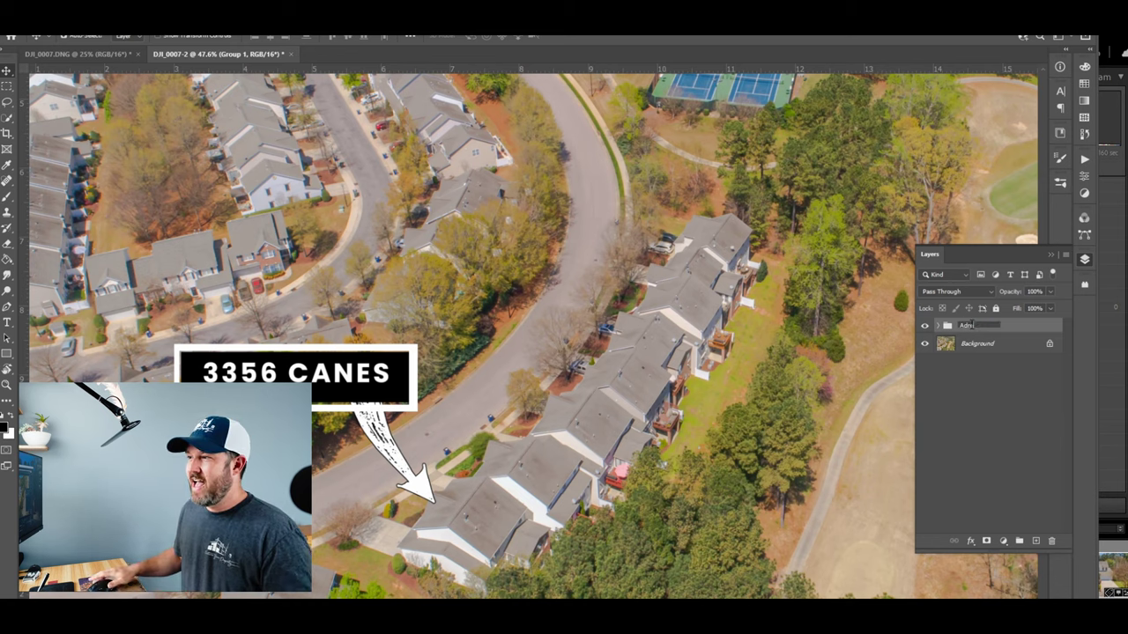
text(ess Label)
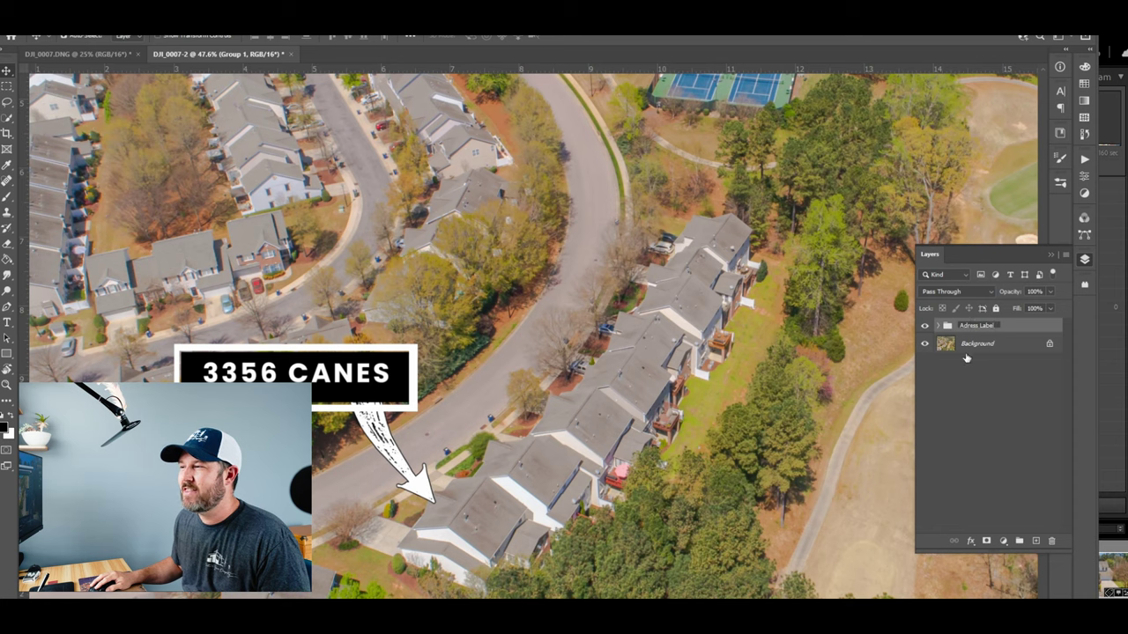
click(977, 381)
click(965, 328)
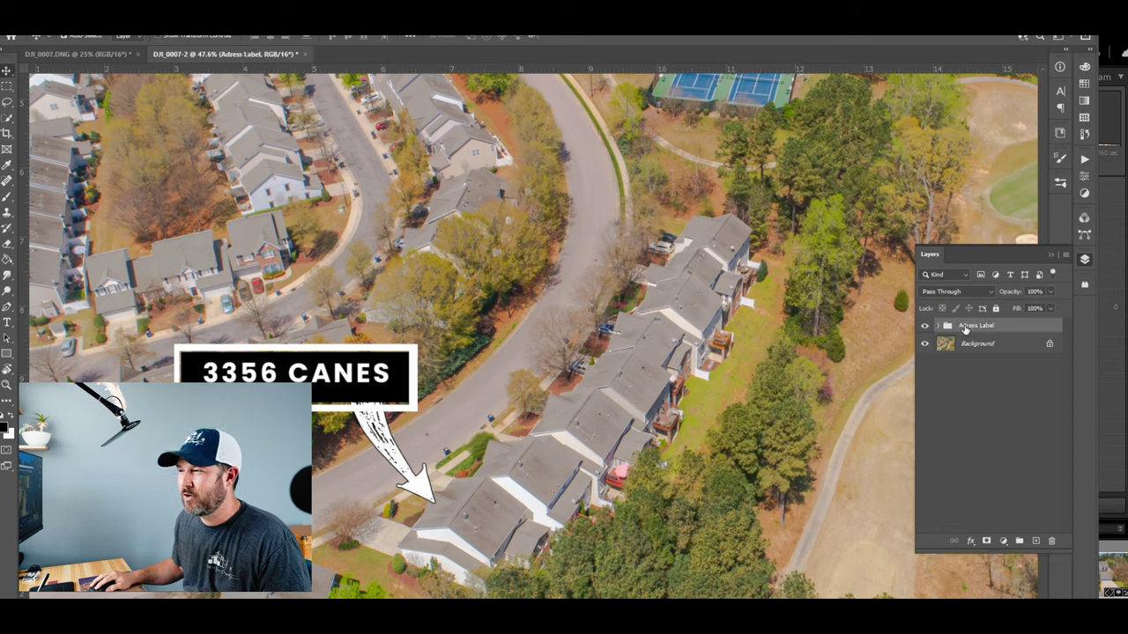
click(937, 327)
click(937, 327)
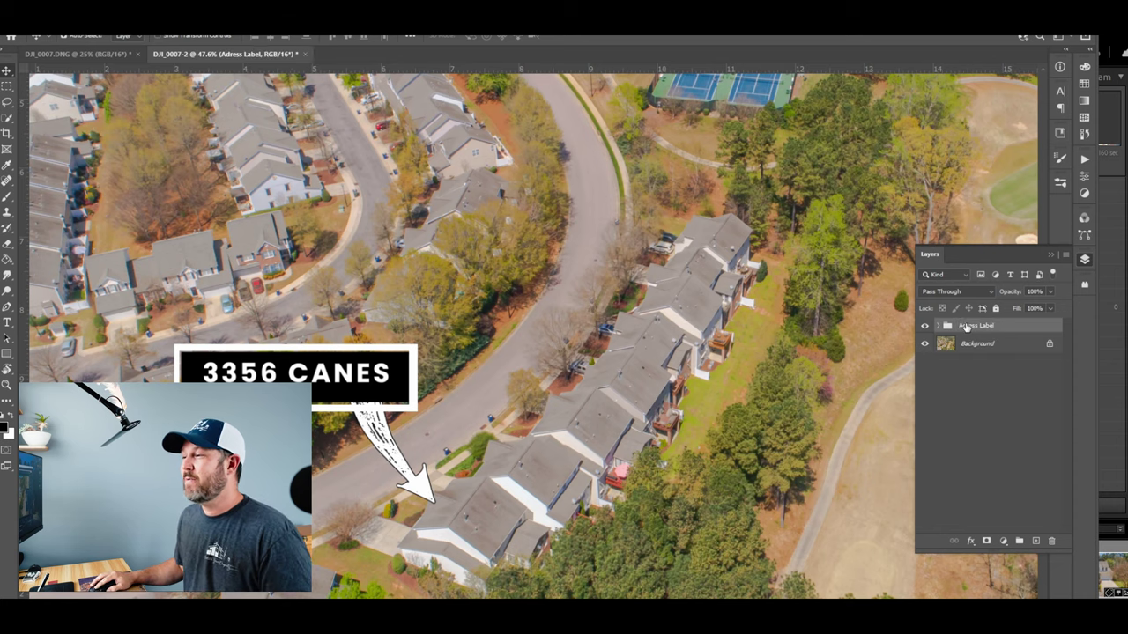
click(939, 326)
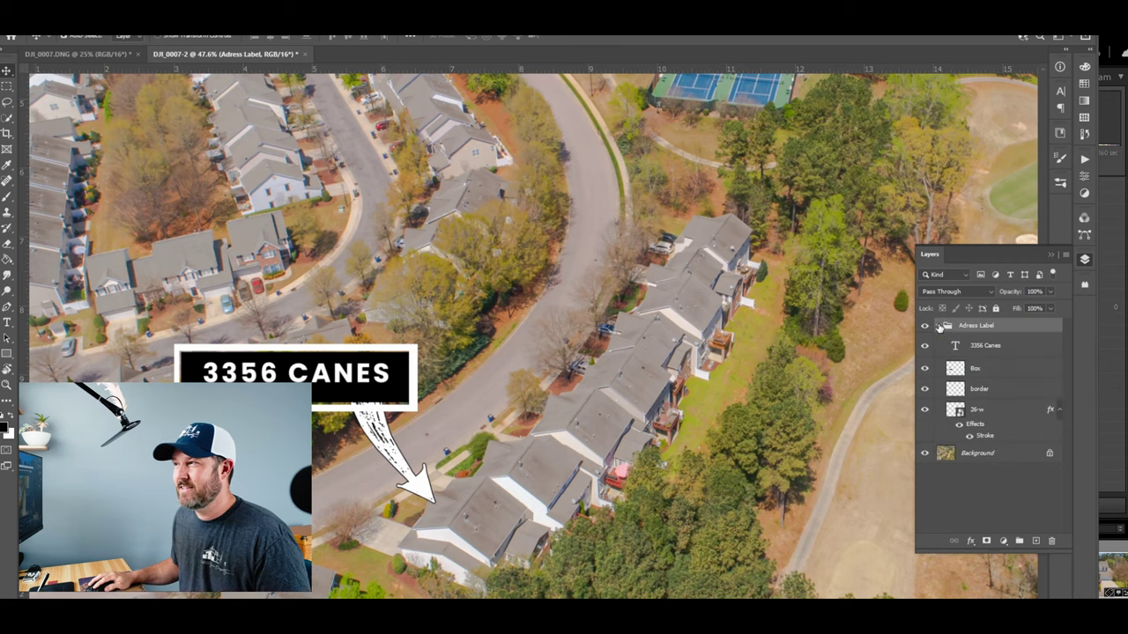
click(938, 327)
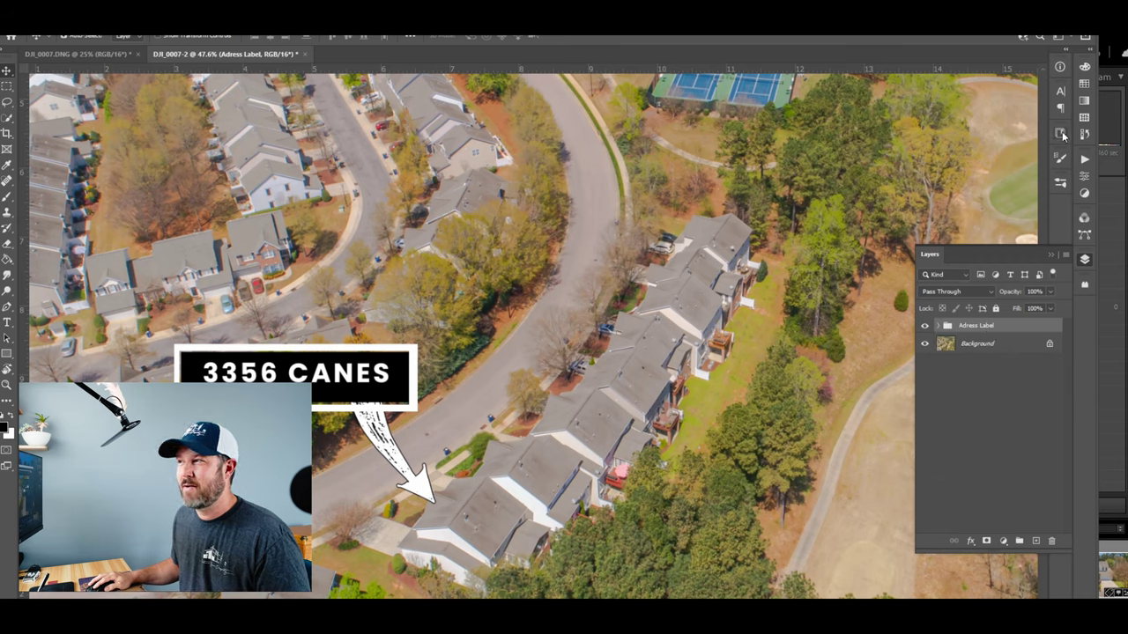
- Bring up My Library and the layer list side by side
click(1060, 133)
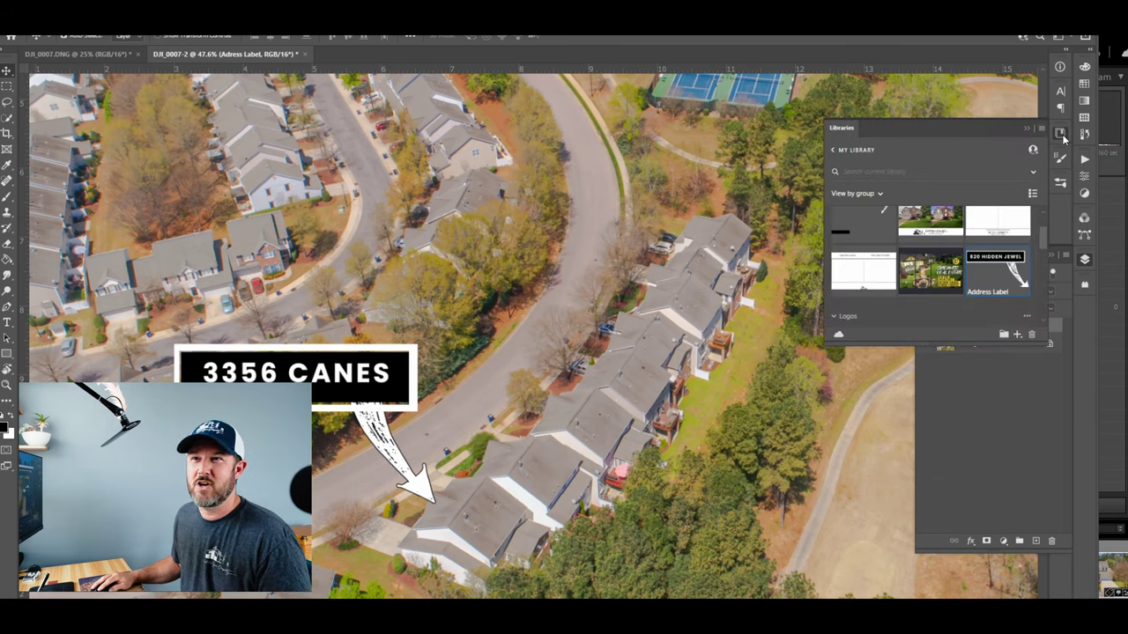
key(alt+w)
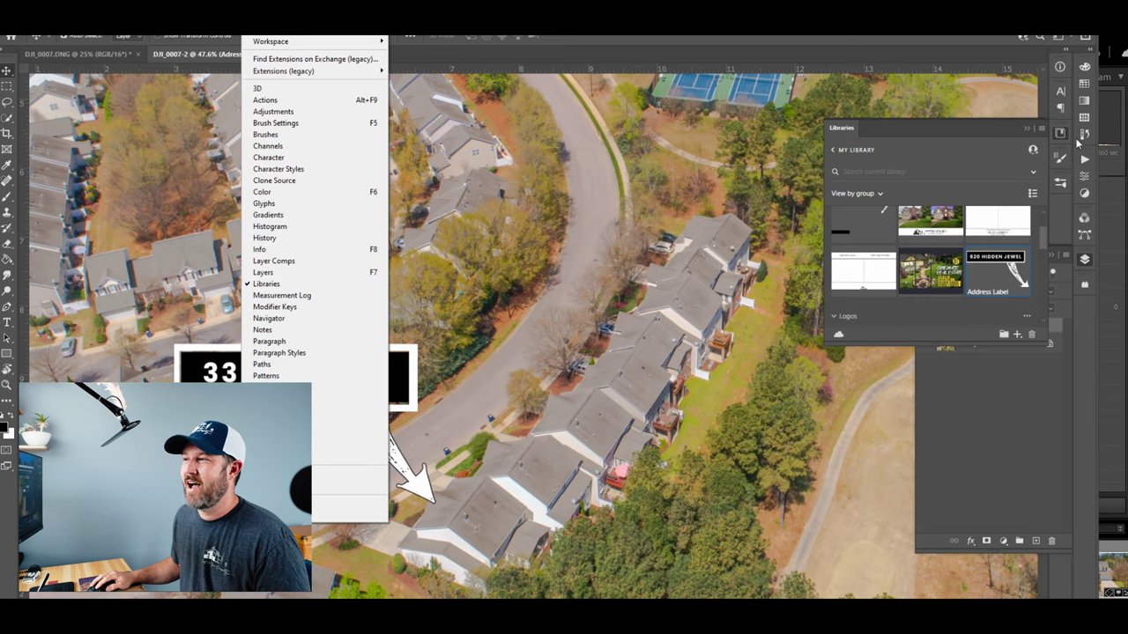
click(961, 168)
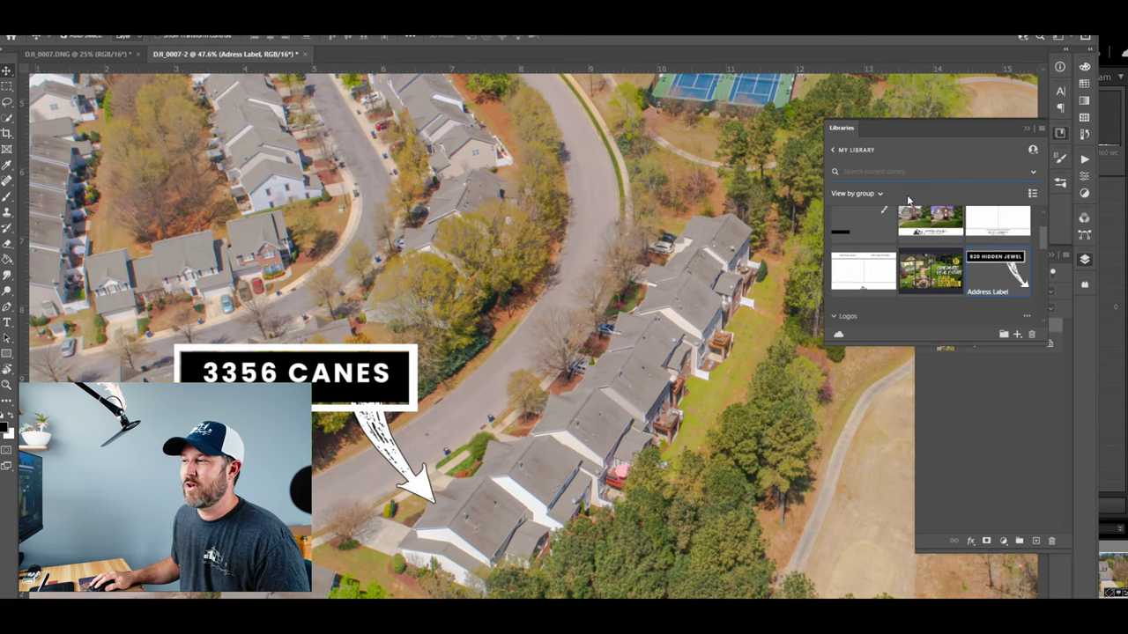
click(1083, 261)
click(965, 431)
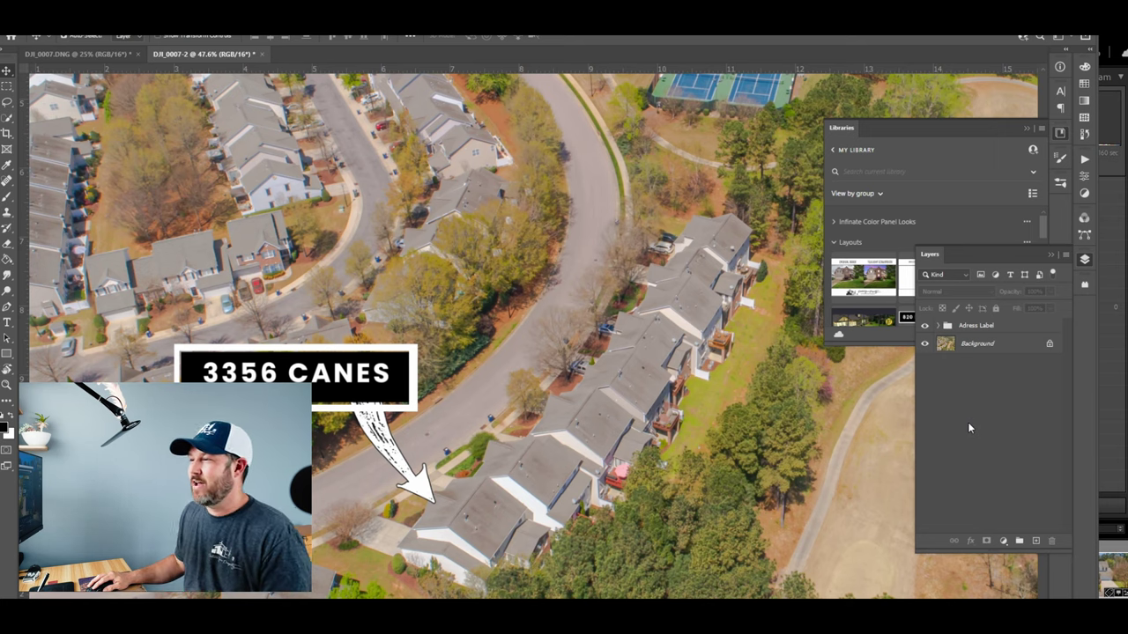
- Save the Adress Label group as a reusable item in the Layouts group of My Library
click(980, 326)
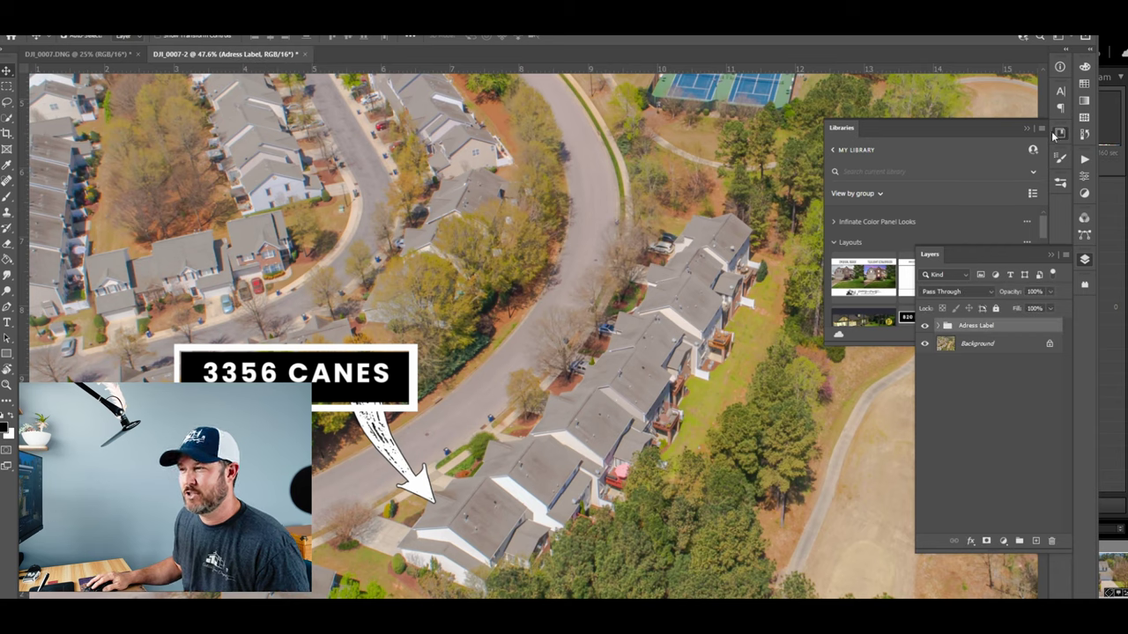
click(1053, 133)
click(1054, 132)
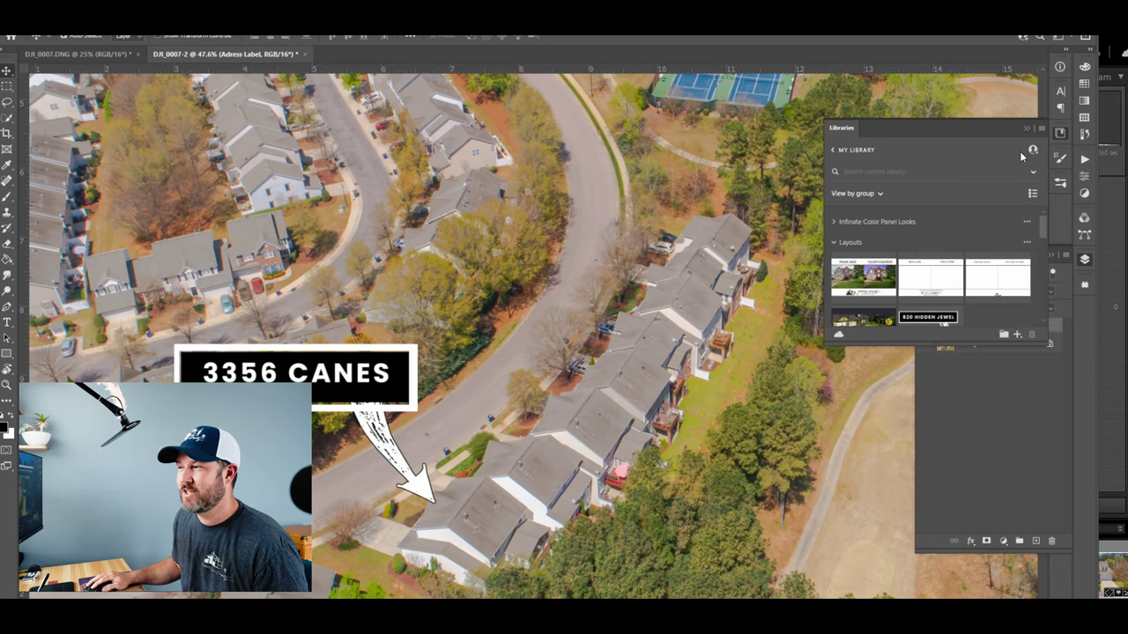
click(1028, 443)
click(972, 330)
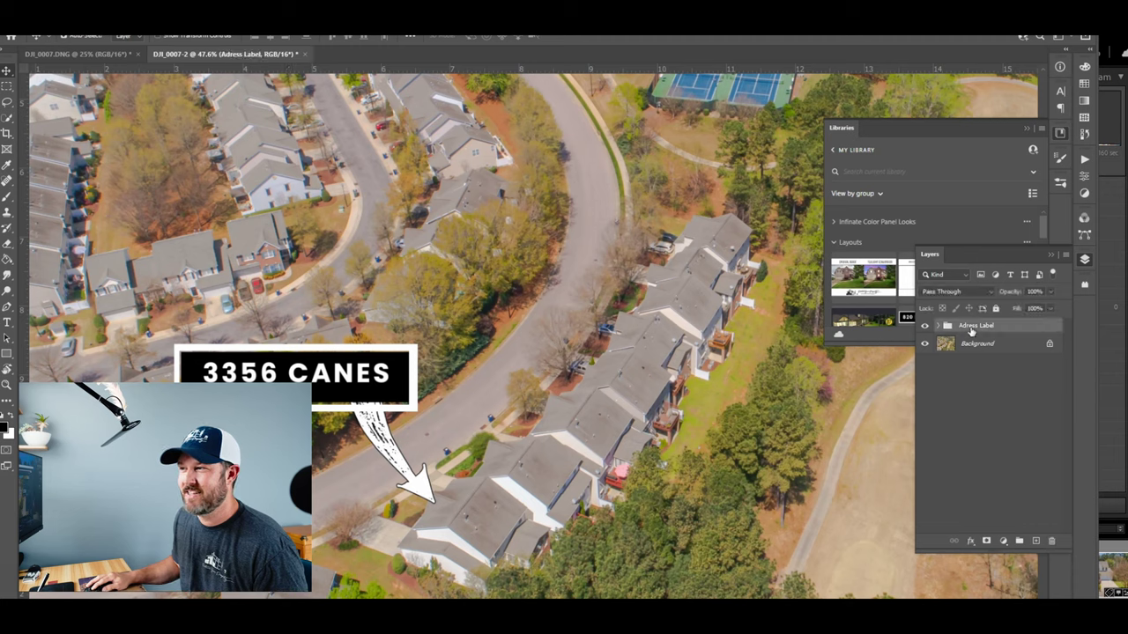
drag(972, 329, 901, 288)
click(1045, 255)
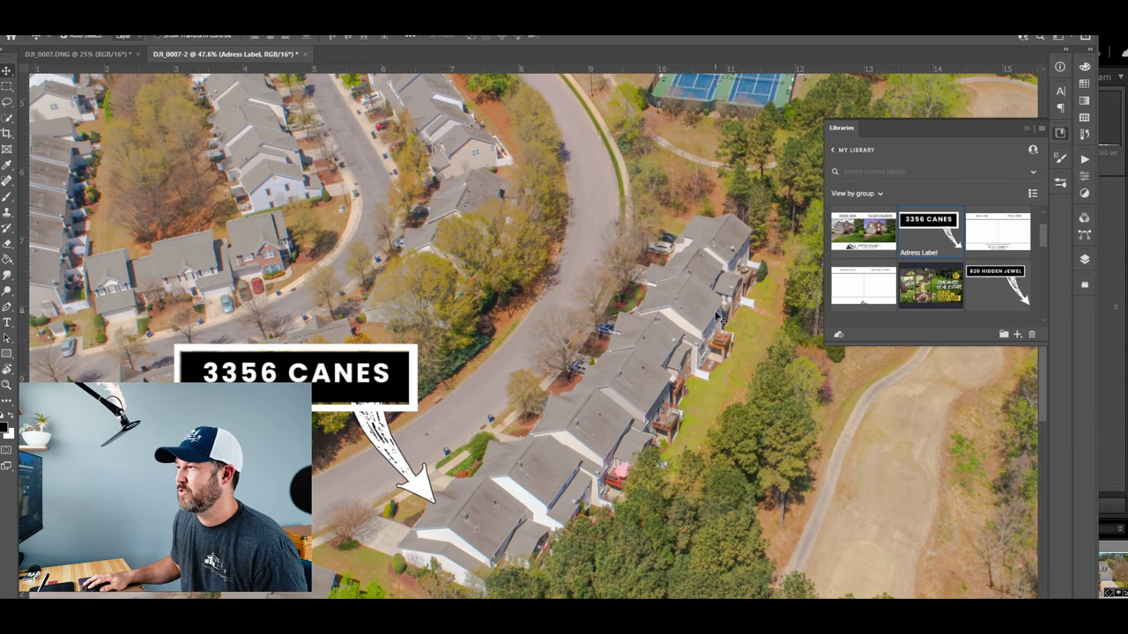
- Delete the Adress Label group from the document, keeping only the Background photo layer
key(F7)
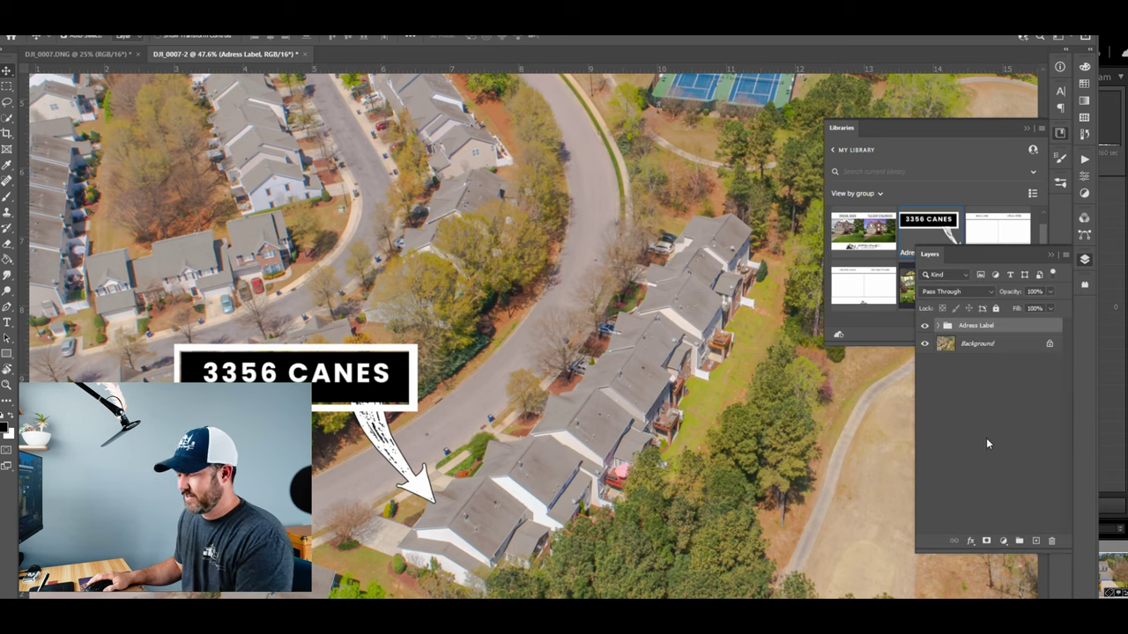
key(Delete)
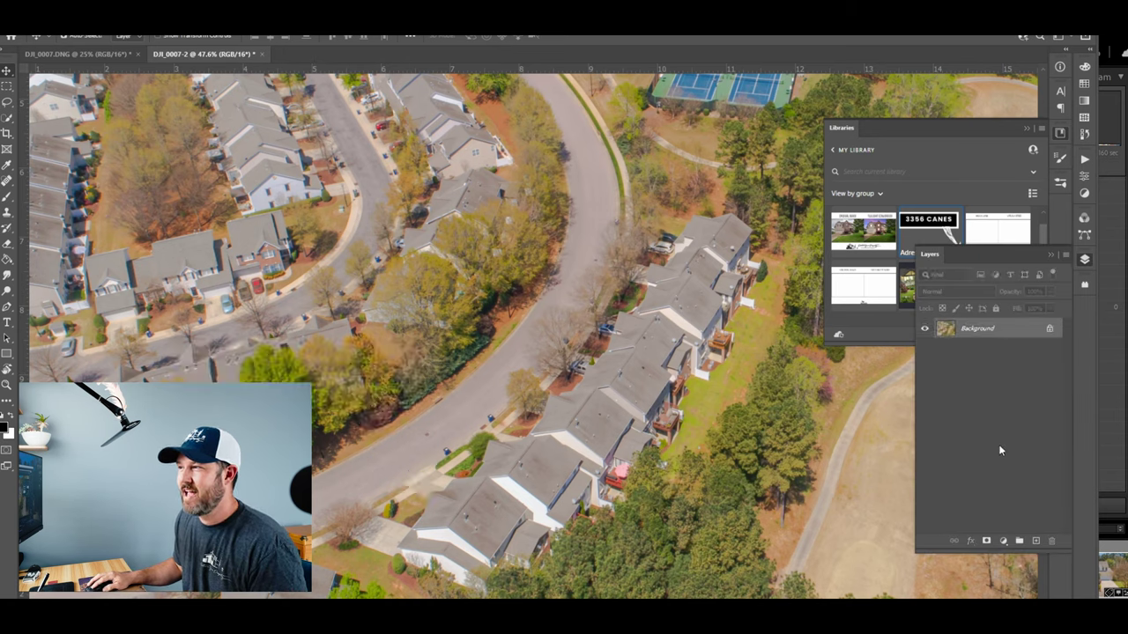
click(1046, 254)
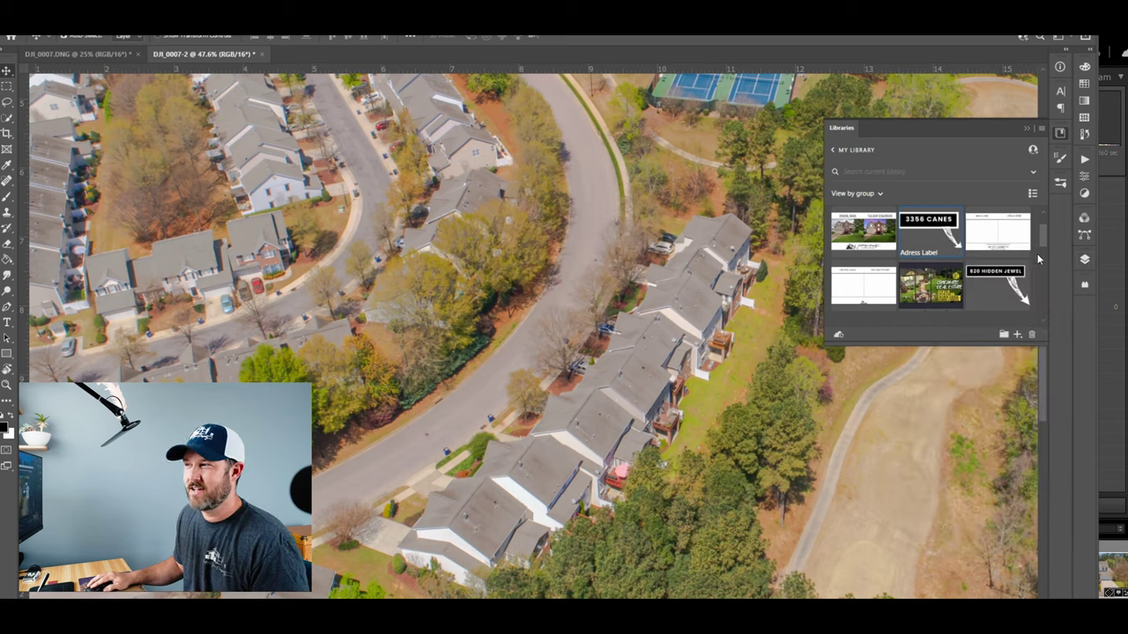
- Place the Adress Label item from My Library as a linked object, move it beside the nearest townhouse row, and show its layer
right_click(932, 235)
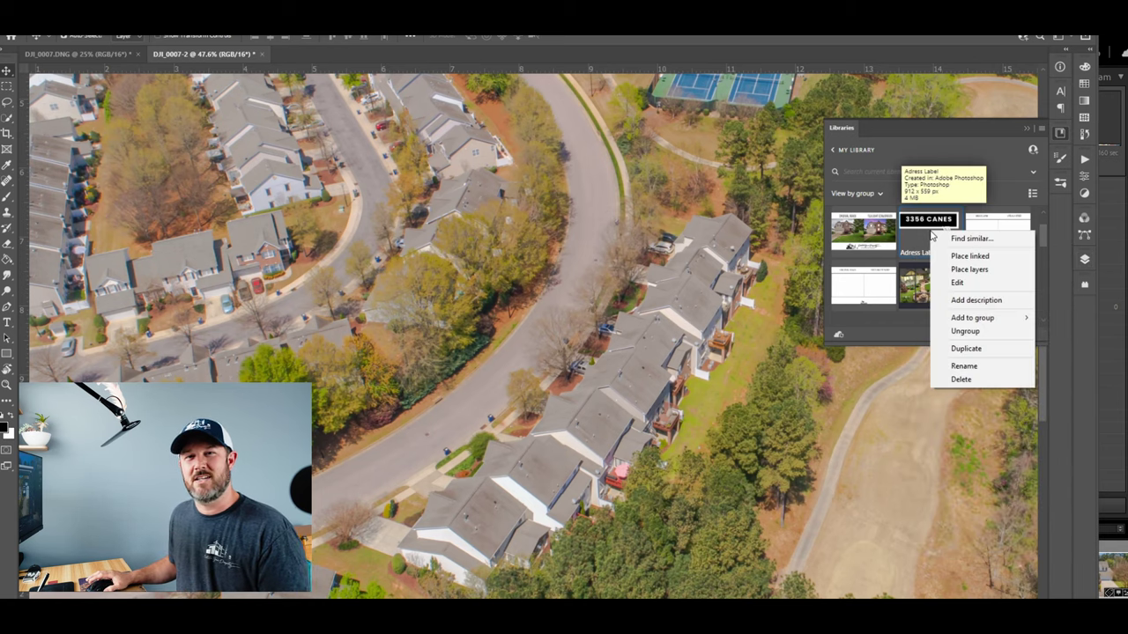
click(965, 257)
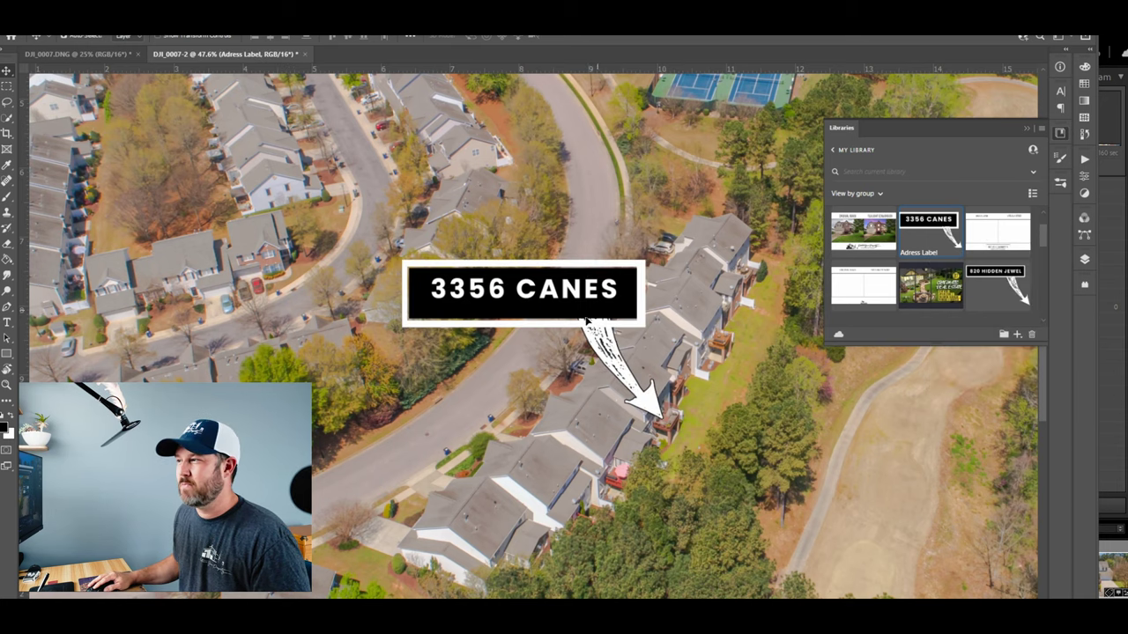
drag(588, 322, 357, 416)
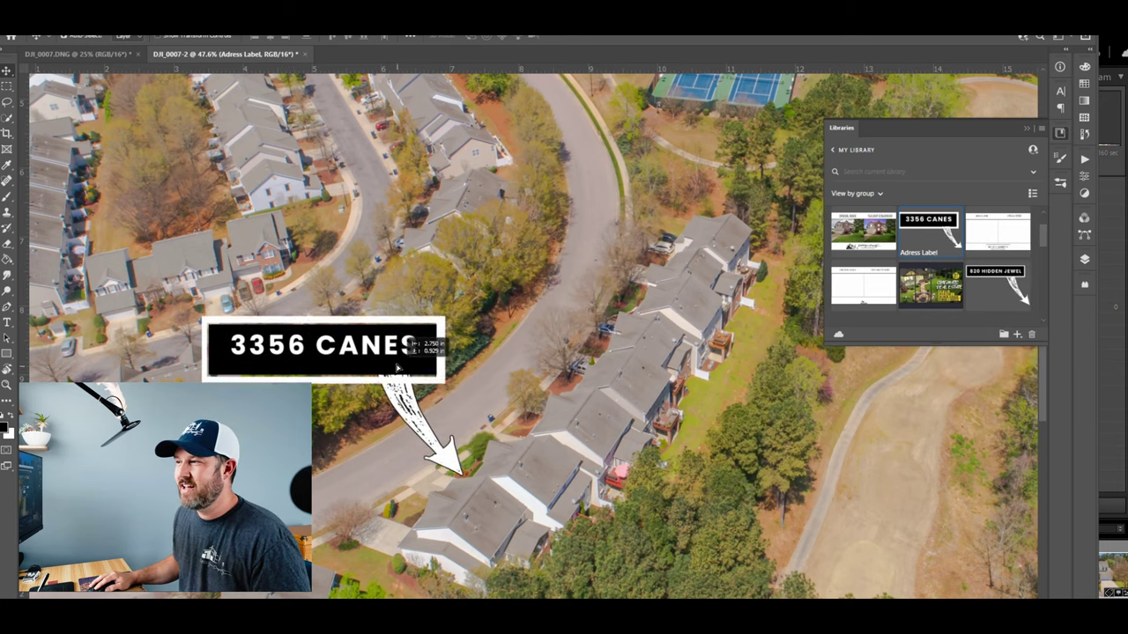
click(1083, 260)
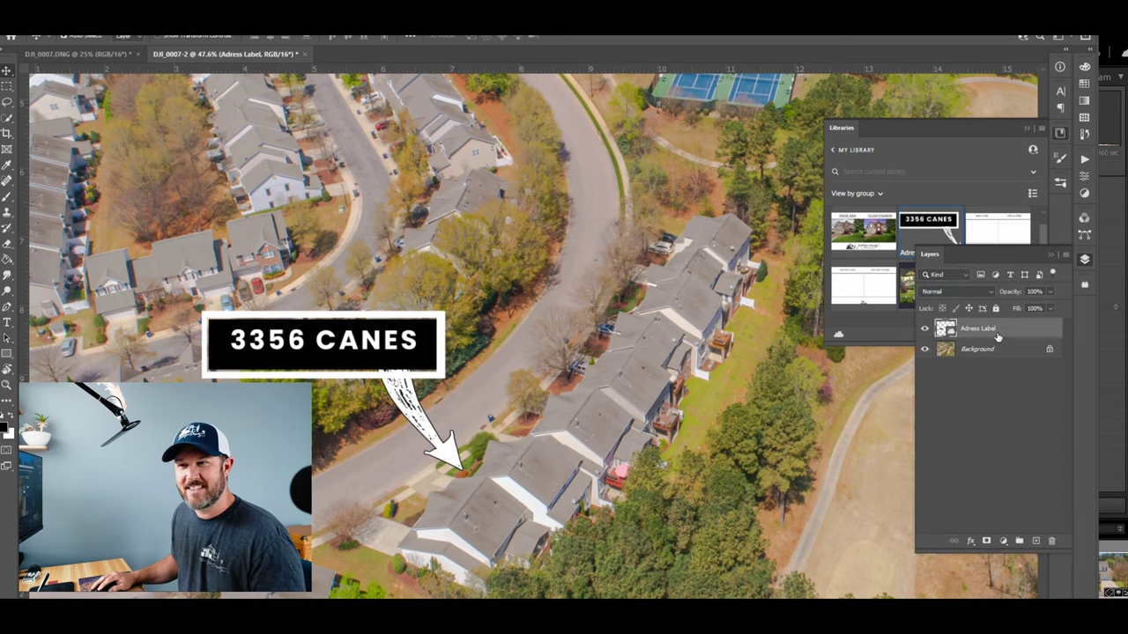
- Enlarge the linked address label with Free Transform, and delete it from the document
key(ctrl+t)
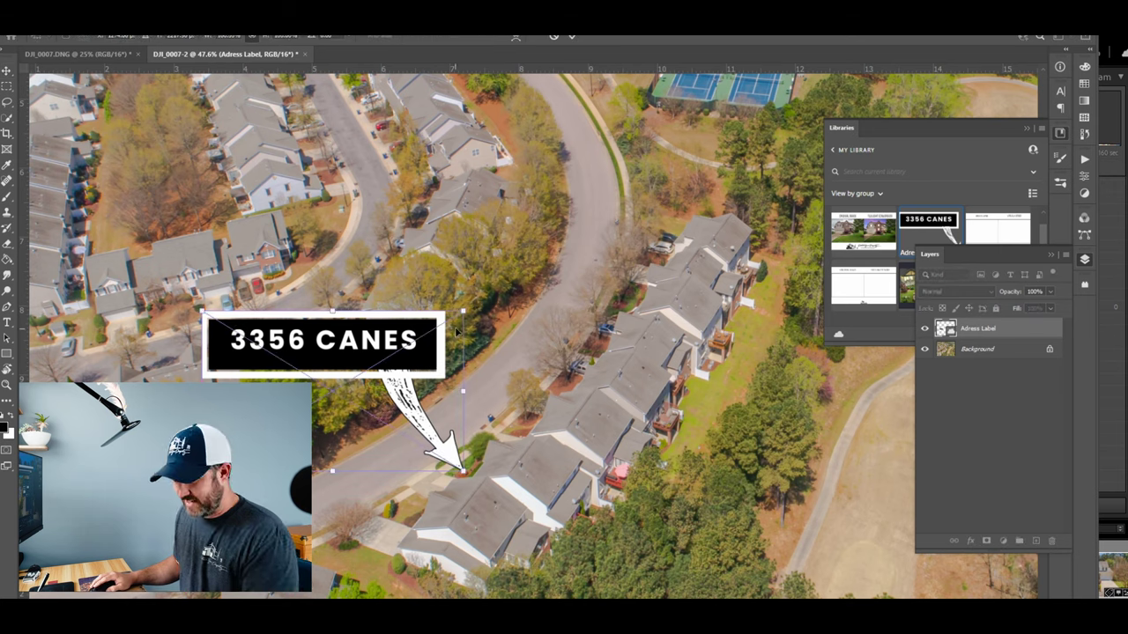
drag(463, 311, 582, 238)
key(Return)
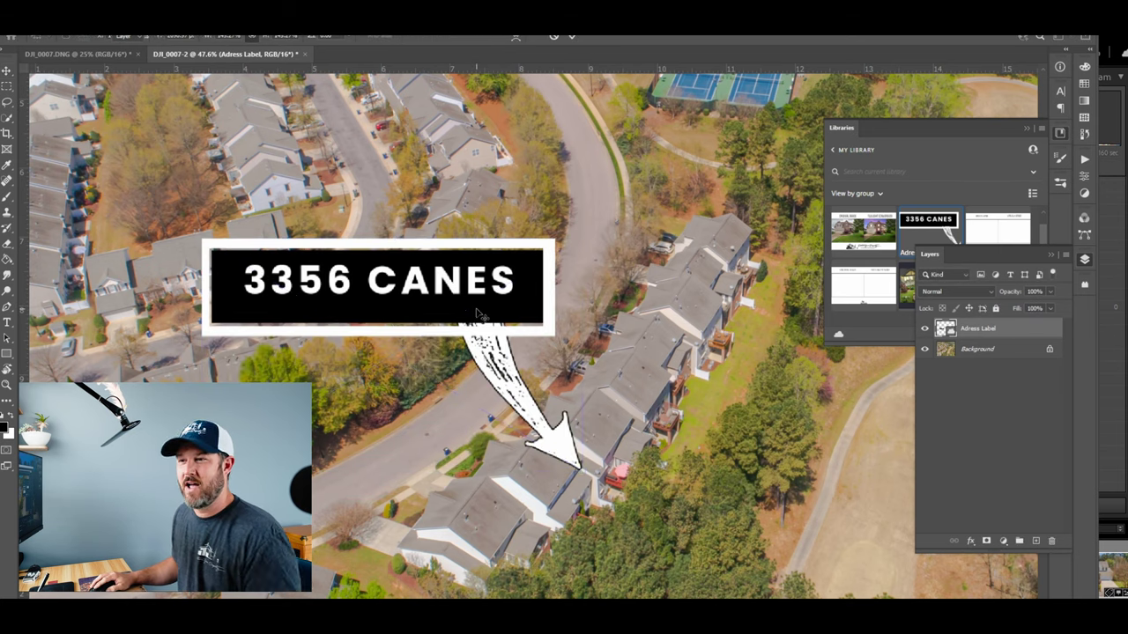
key(Delete)
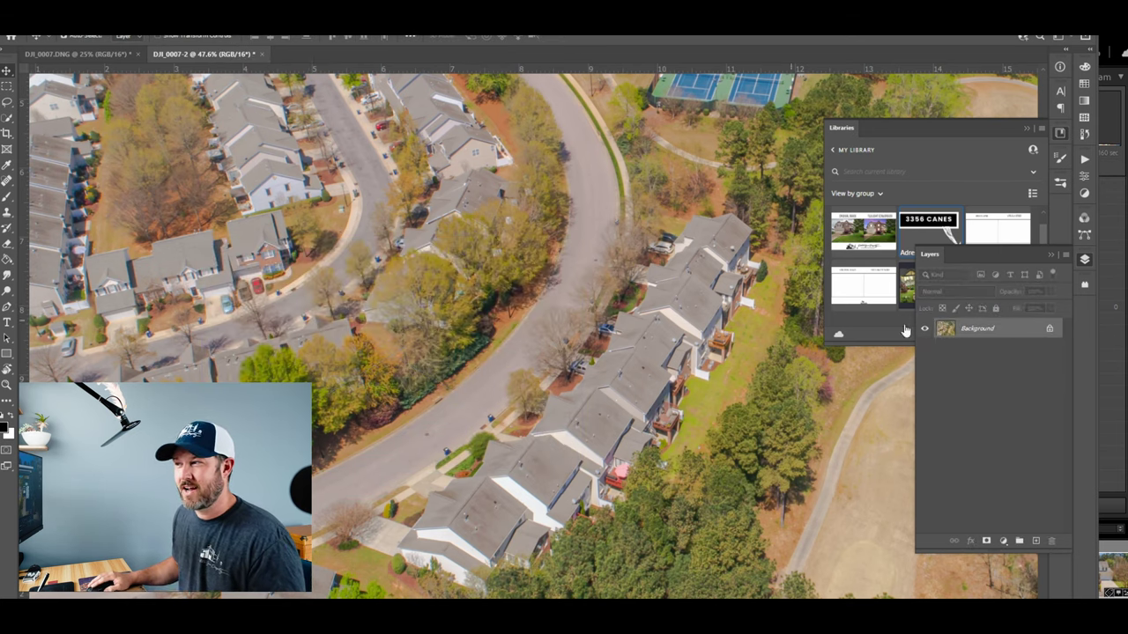
- Place the Adress Label item from My Library as editable layers and select the text layer inside its group
right_click(930, 228)
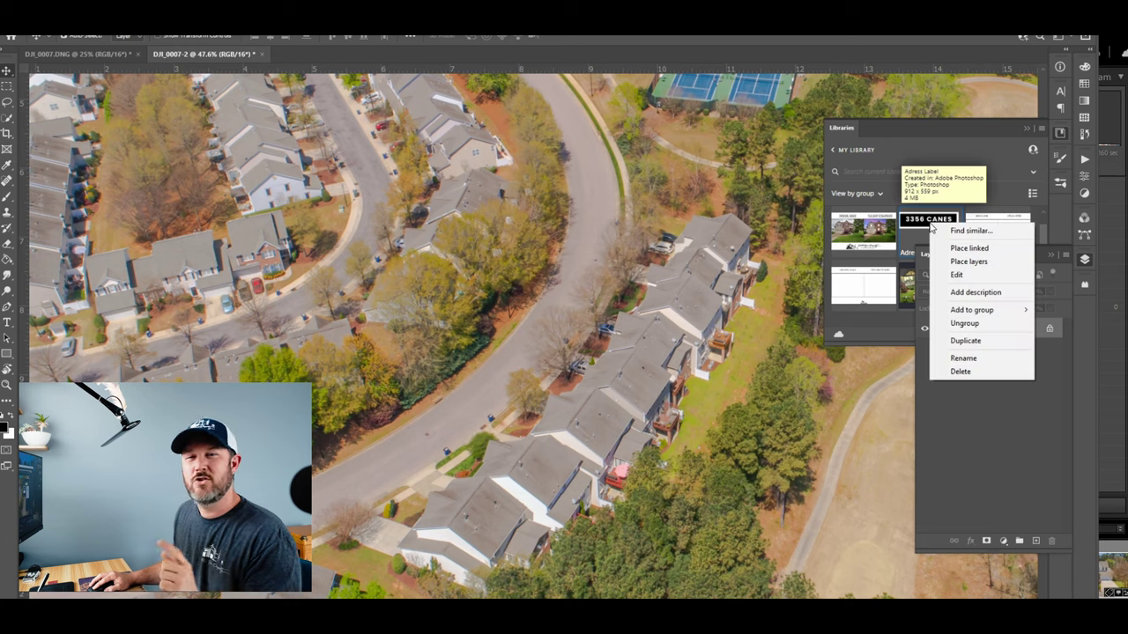
click(965, 262)
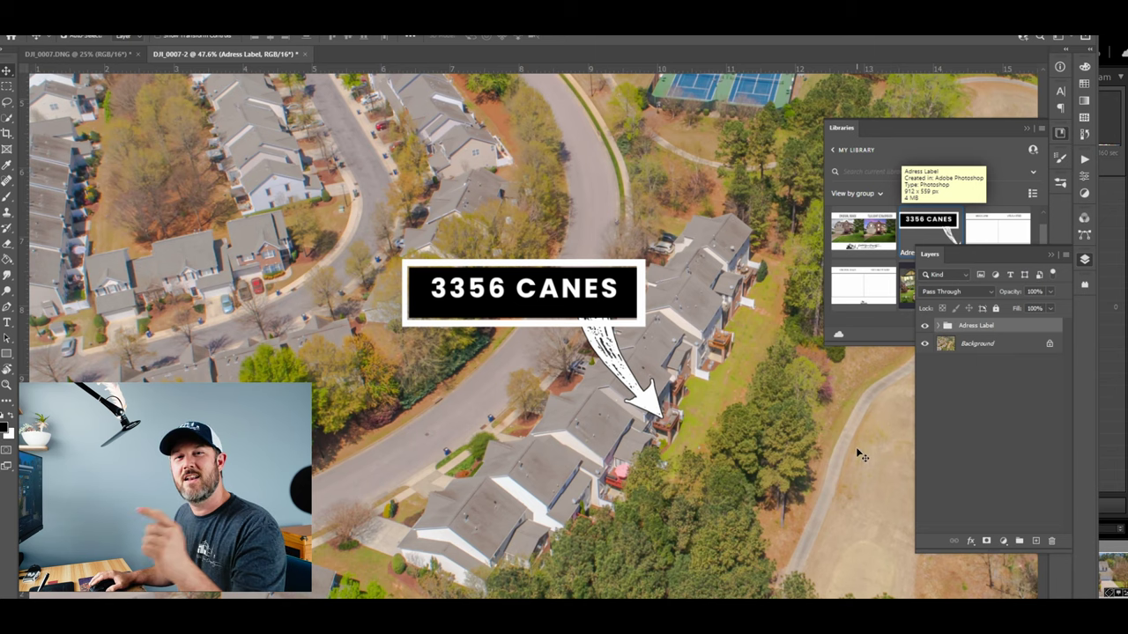
click(938, 326)
click(982, 350)
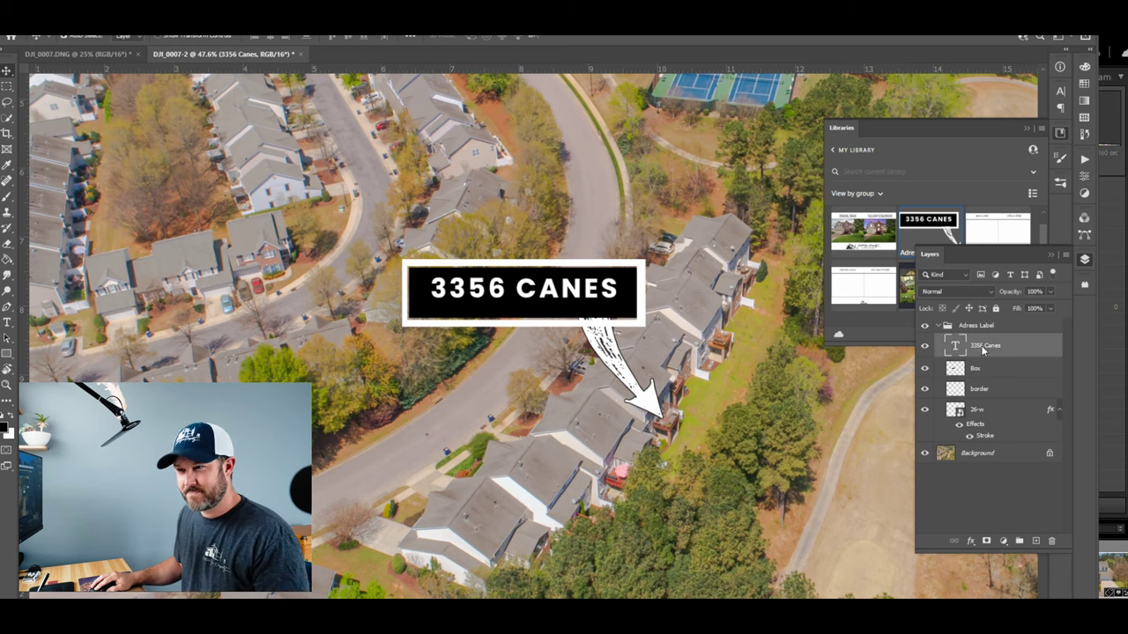
- Replace the house number in the label's text with a different one
key(t)
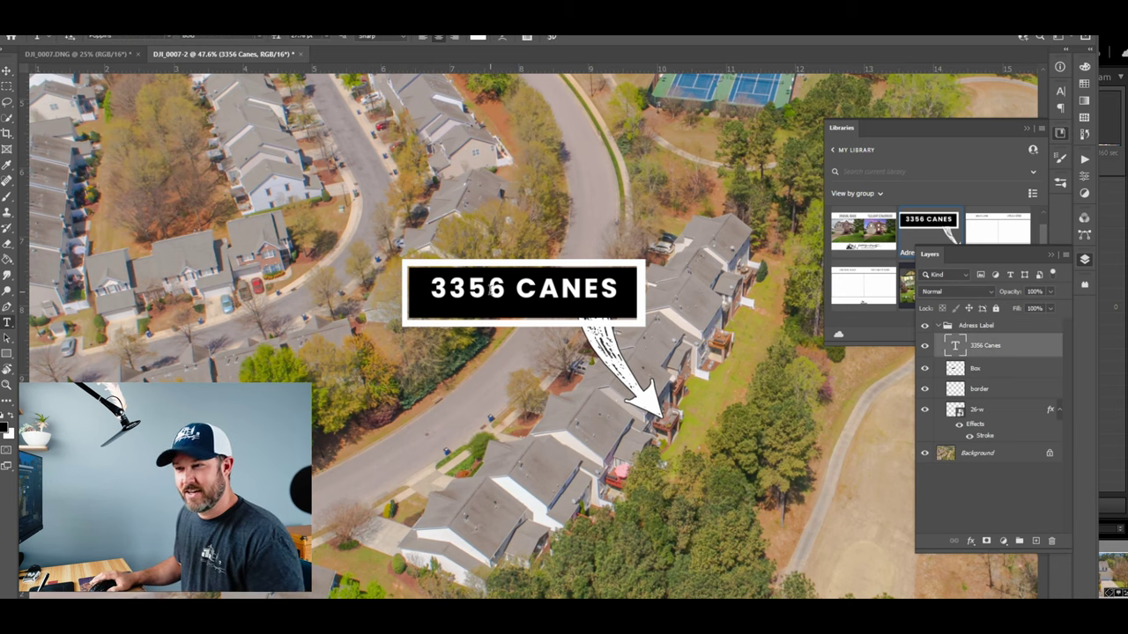
double_click(510, 290)
key(BackSpace)
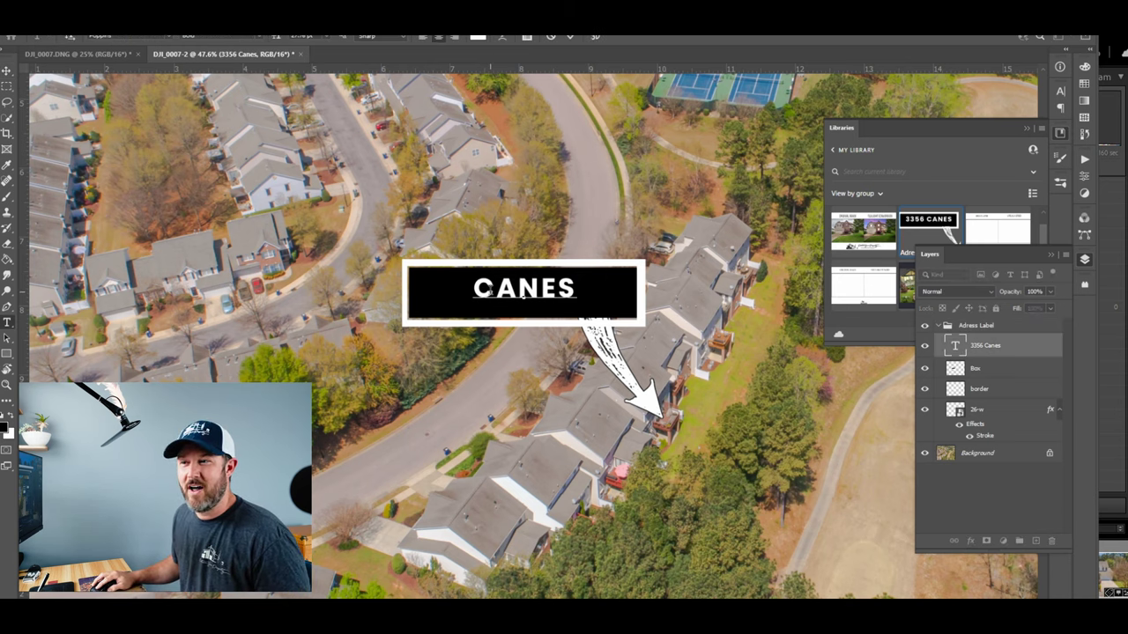
text(3502)
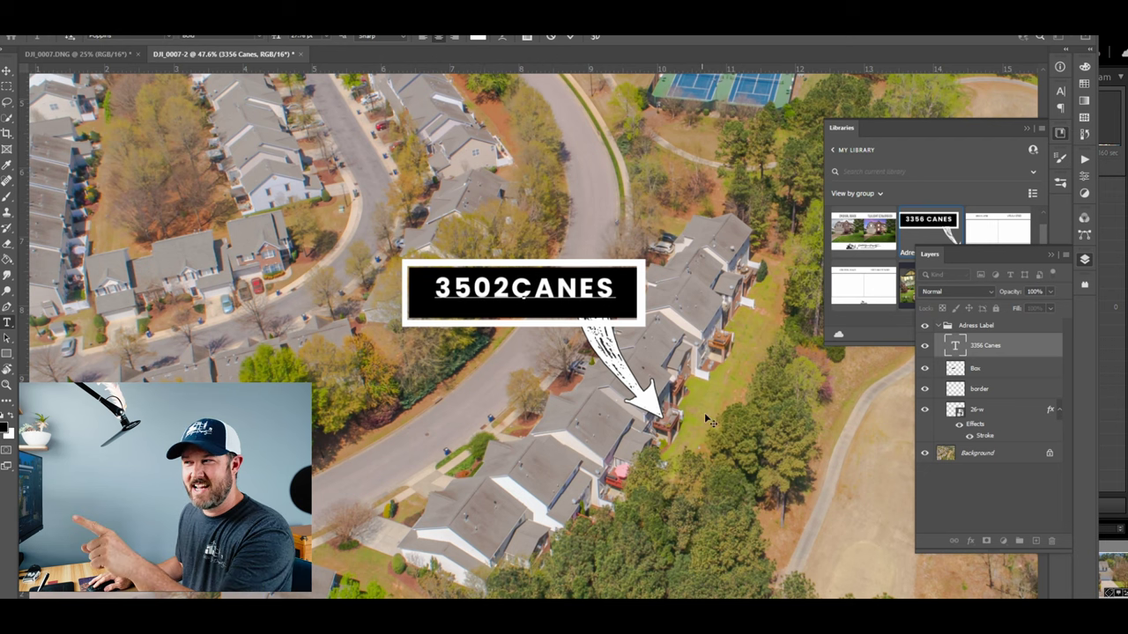
click(939, 224)
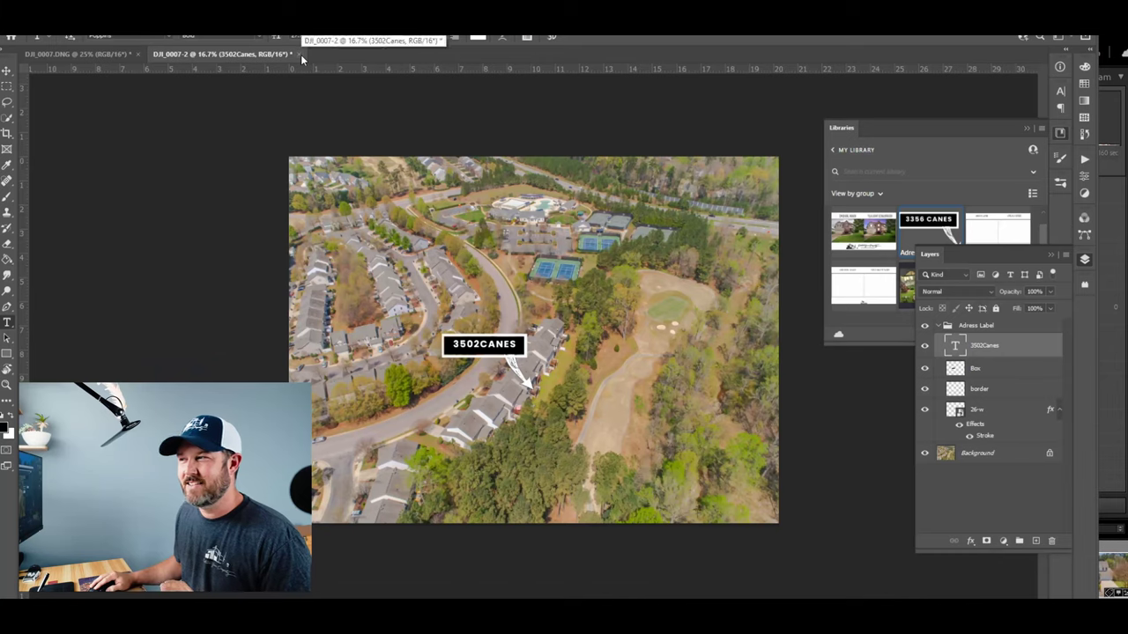
- Close the DJI_0007-2 document without saving and delete the Adress Label item from My Library
key(ctrl+w)
click(536, 242)
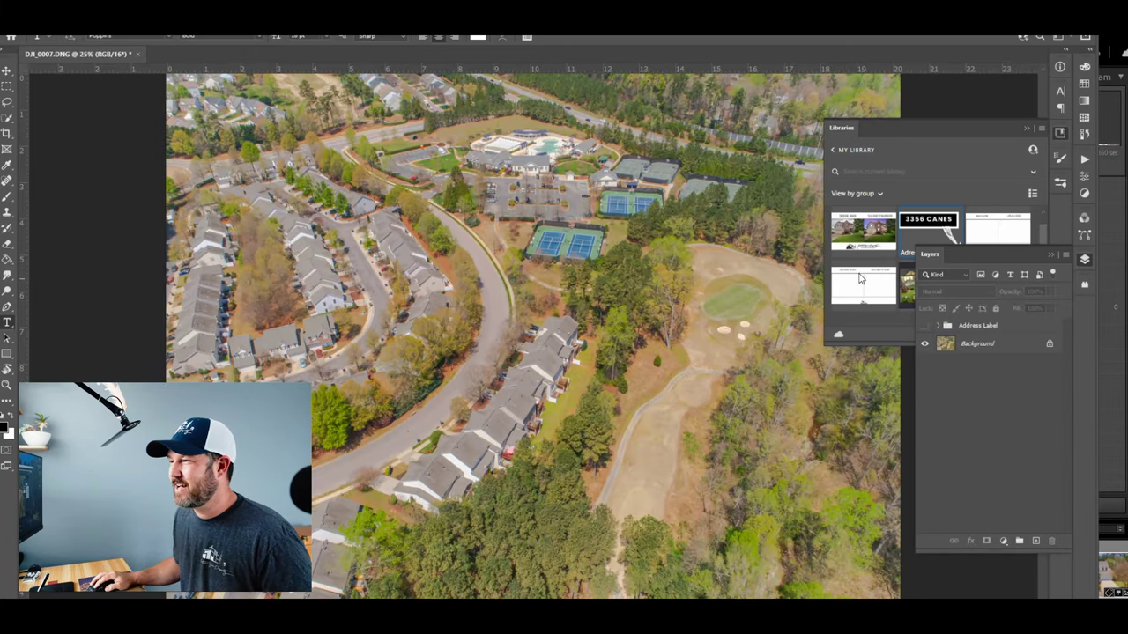
right_click(929, 231)
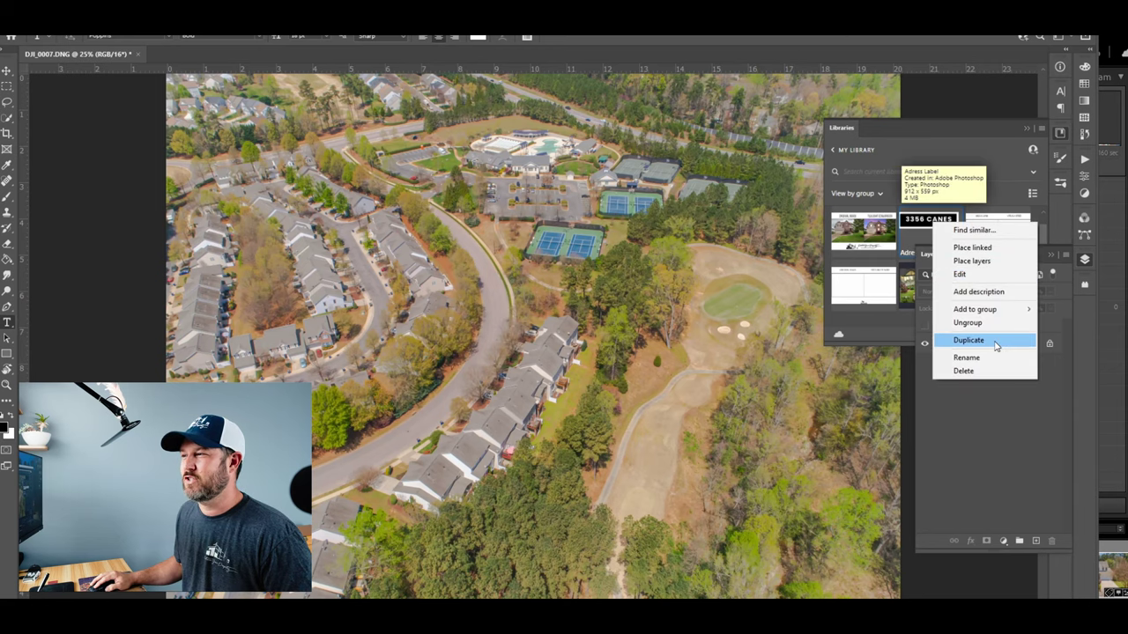
click(978, 371)
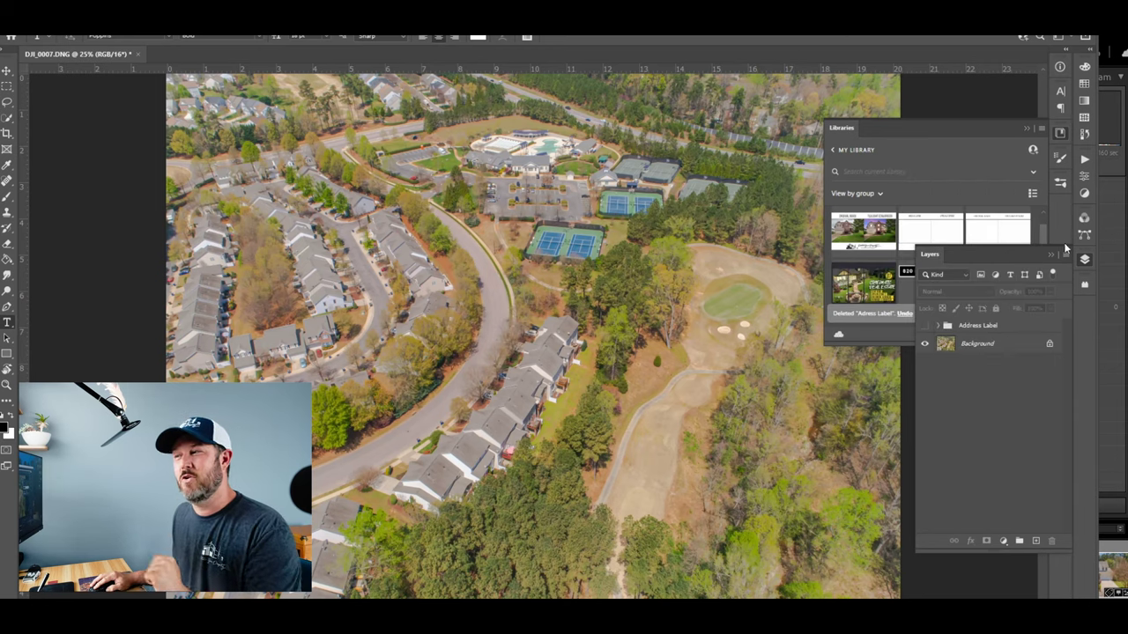
- Check the remaining Address Label item in My Library and collapse the library
click(943, 282)
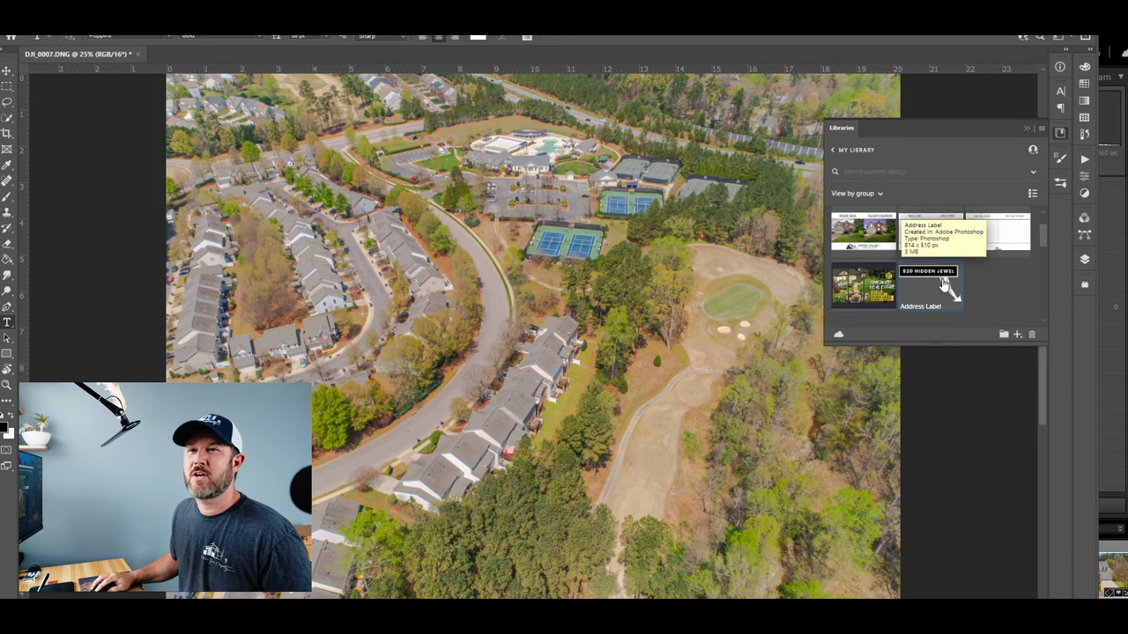
click(943, 282)
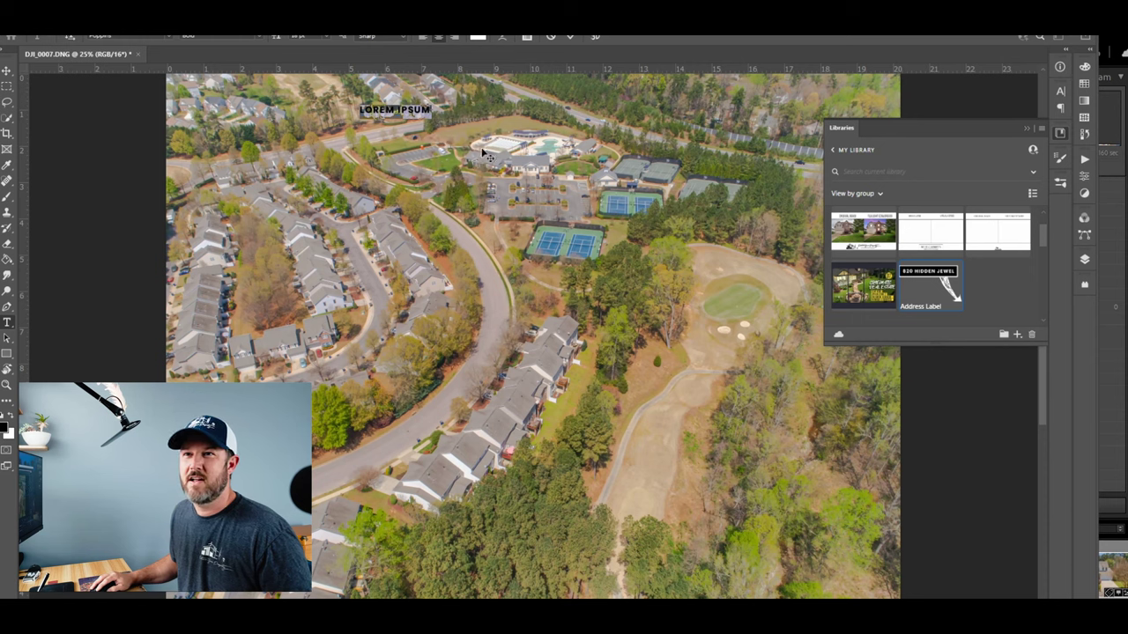
click(1027, 127)
- Switch to Lightroom Classic and show the shoot's photos as a grid, down to the aerial shots at its end
scroll(564, 572, down, 15)
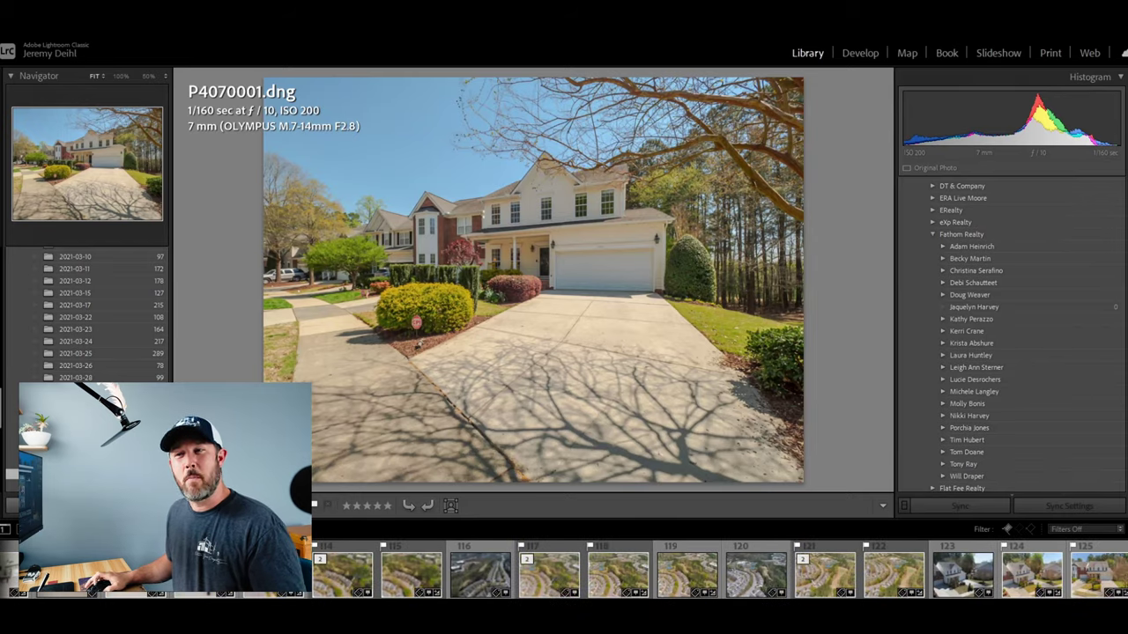
key(g)
scroll(559, 308, down, 5)
scroll(559, 304, down, 20)
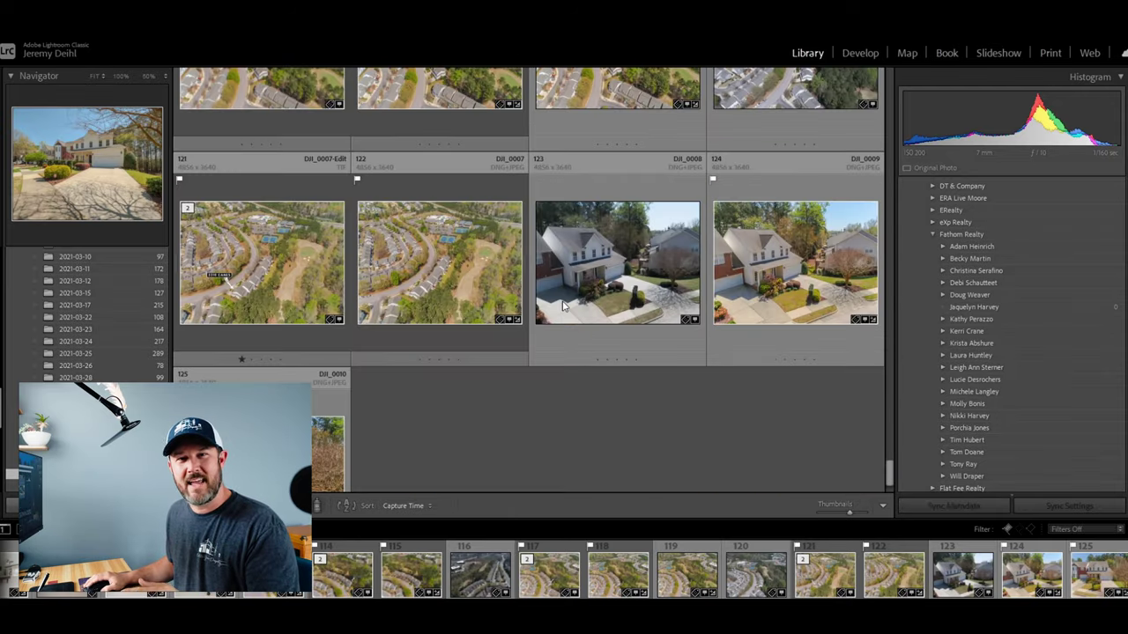
- Look through the aerial photos and their labelled edits to find the unlabelled versions that need an address label
scroll(564, 295, down, 2)
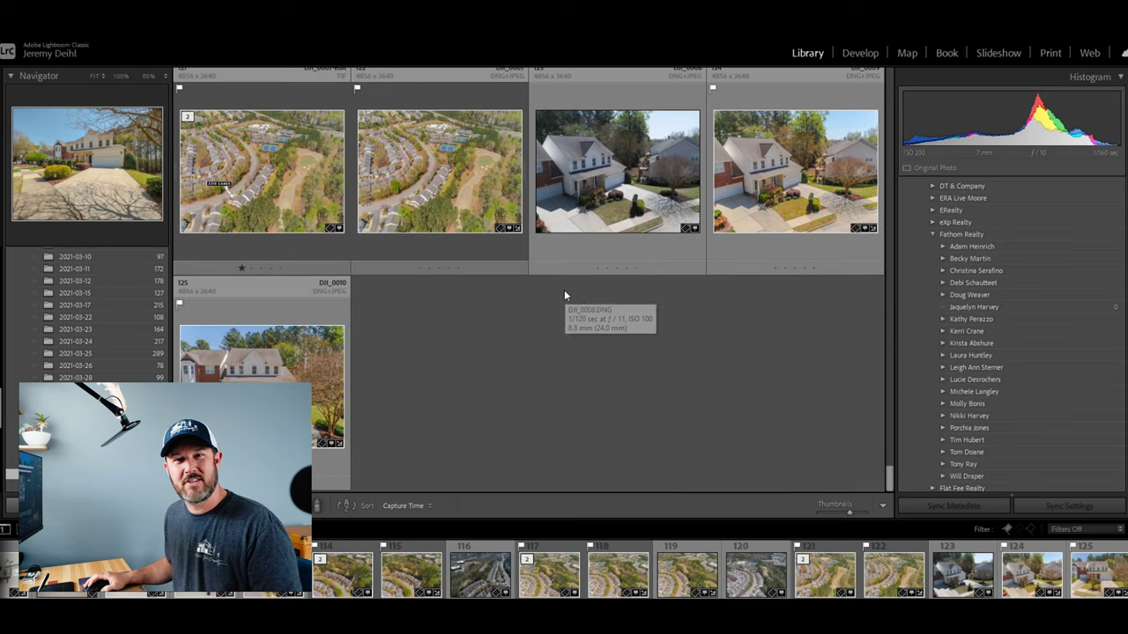
scroll(565, 292, up, 2)
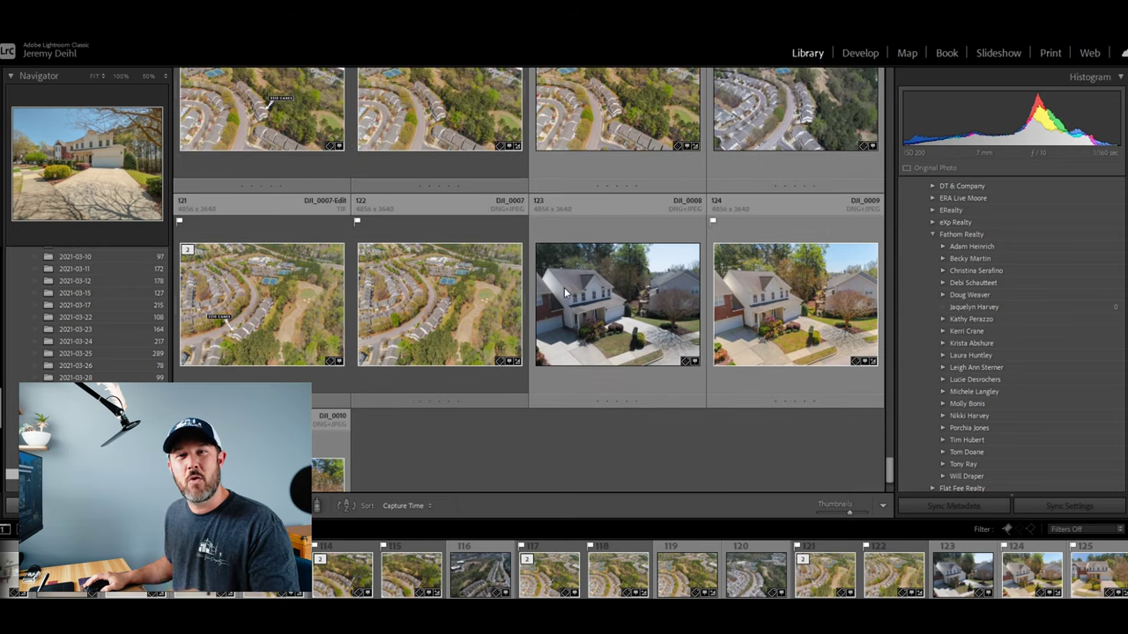
scroll(566, 292, up, 2)
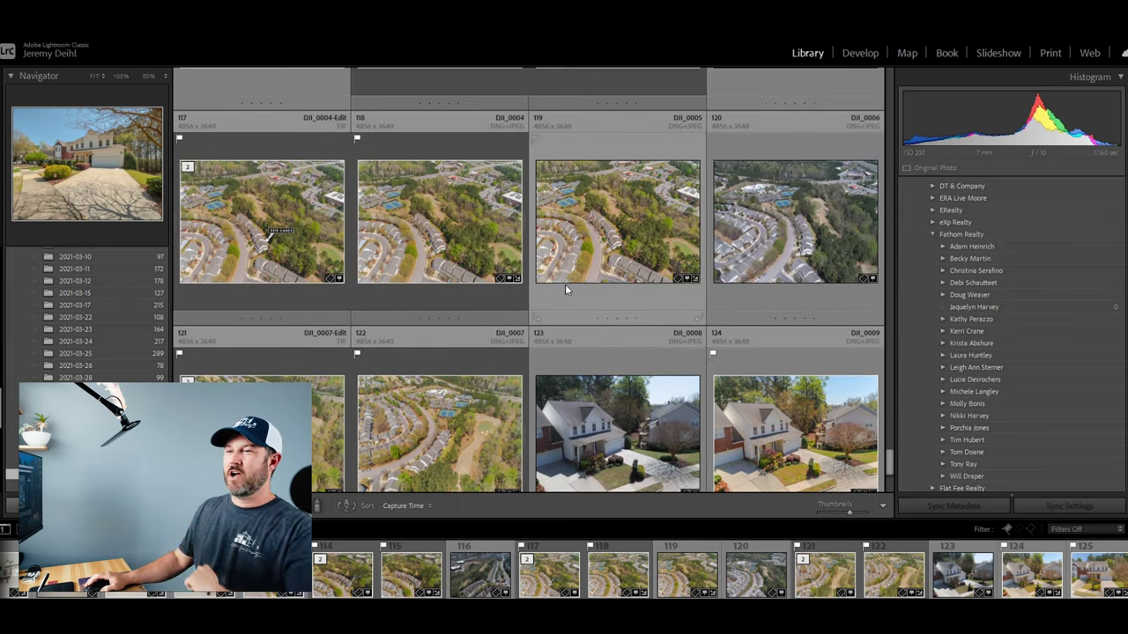
scroll(589, 403, up, 4)
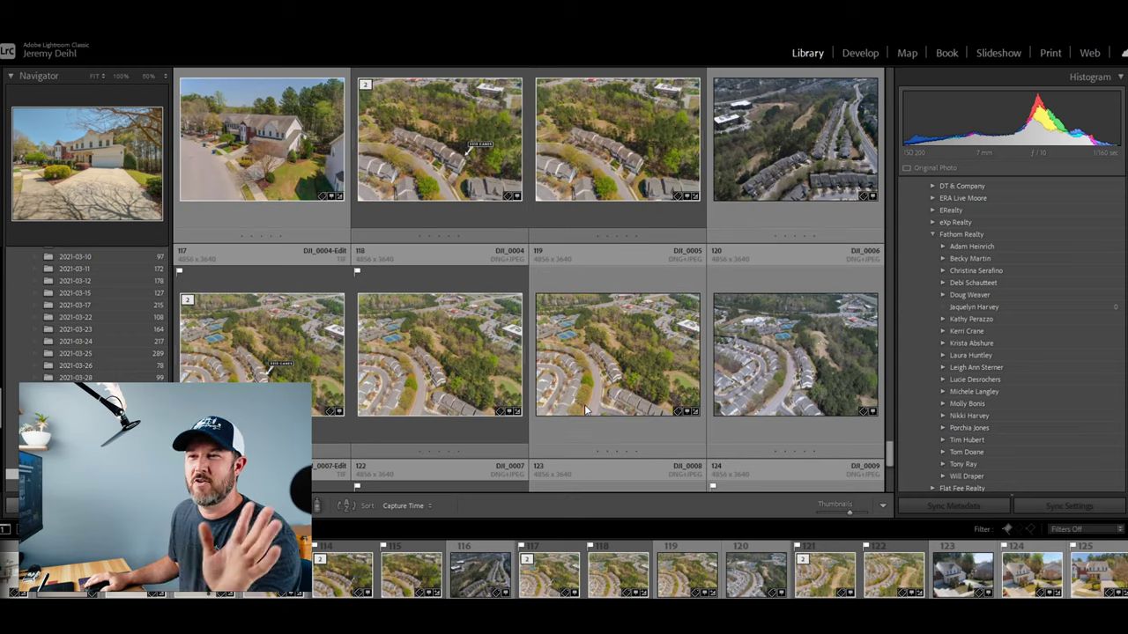
scroll(584, 404, down, 2)
scroll(584, 405, up, 6)
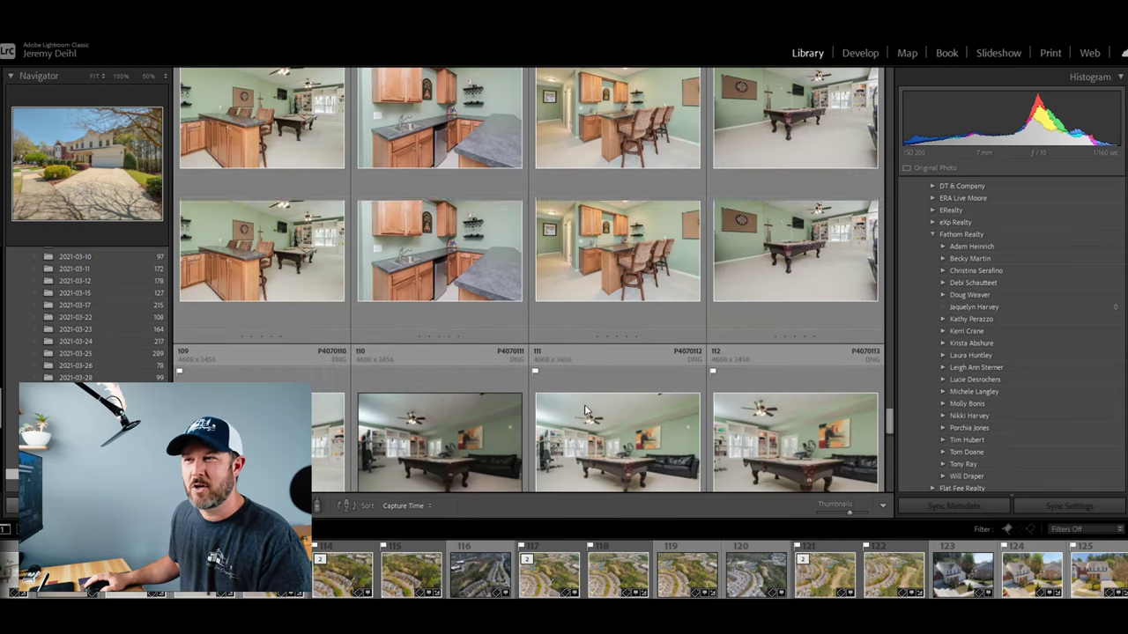
scroll(584, 408, down, 6)
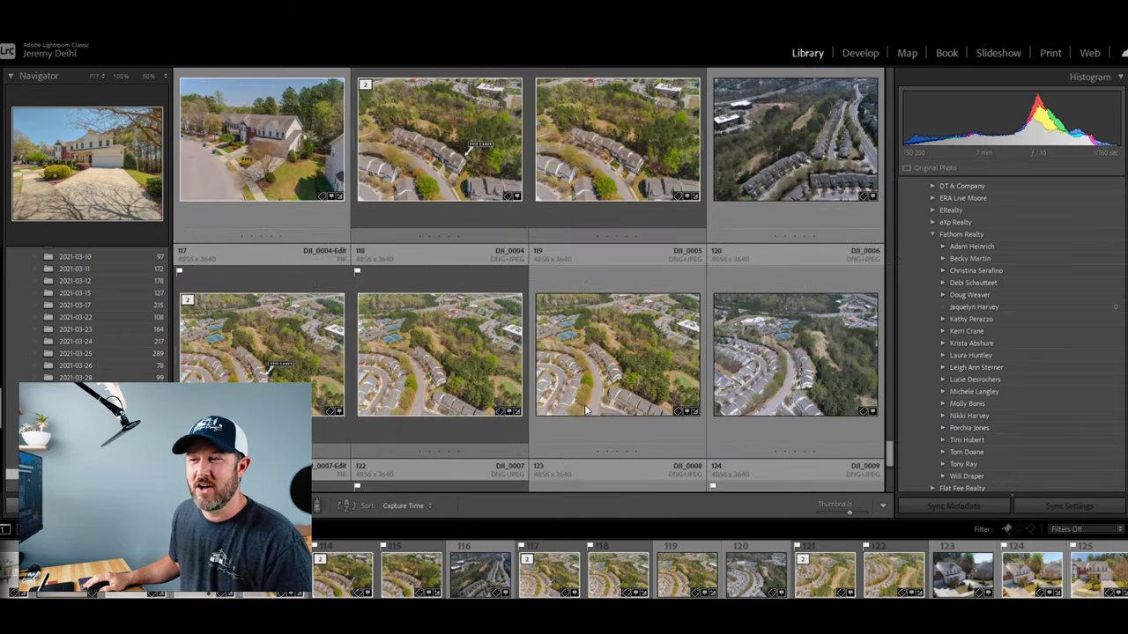
scroll(456, 348, down, 1)
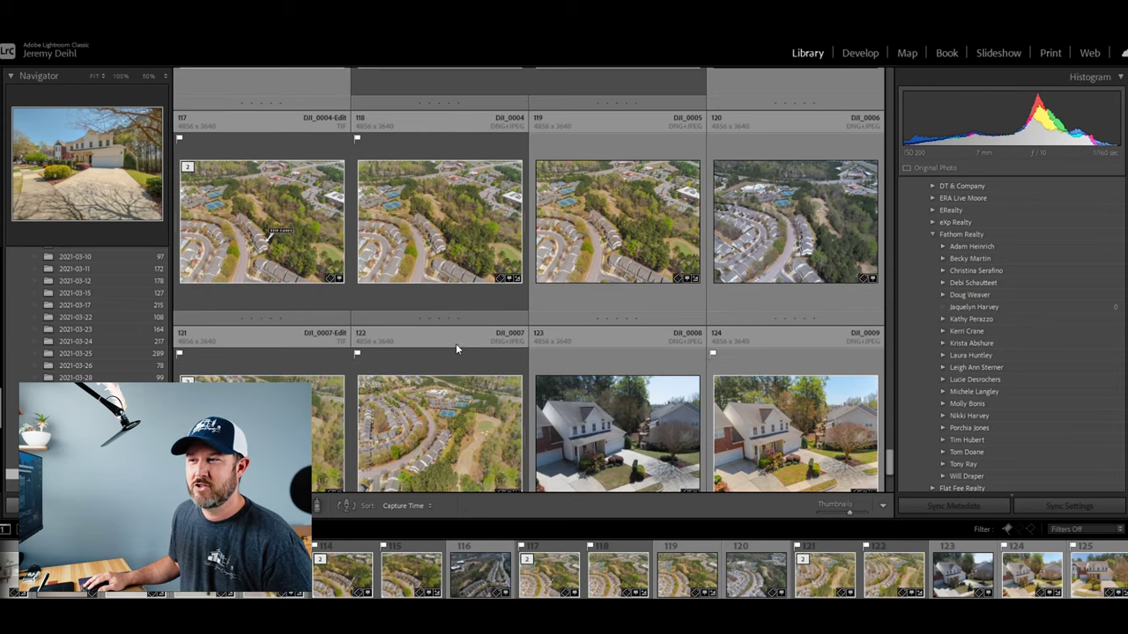
scroll(454, 357, up, 3)
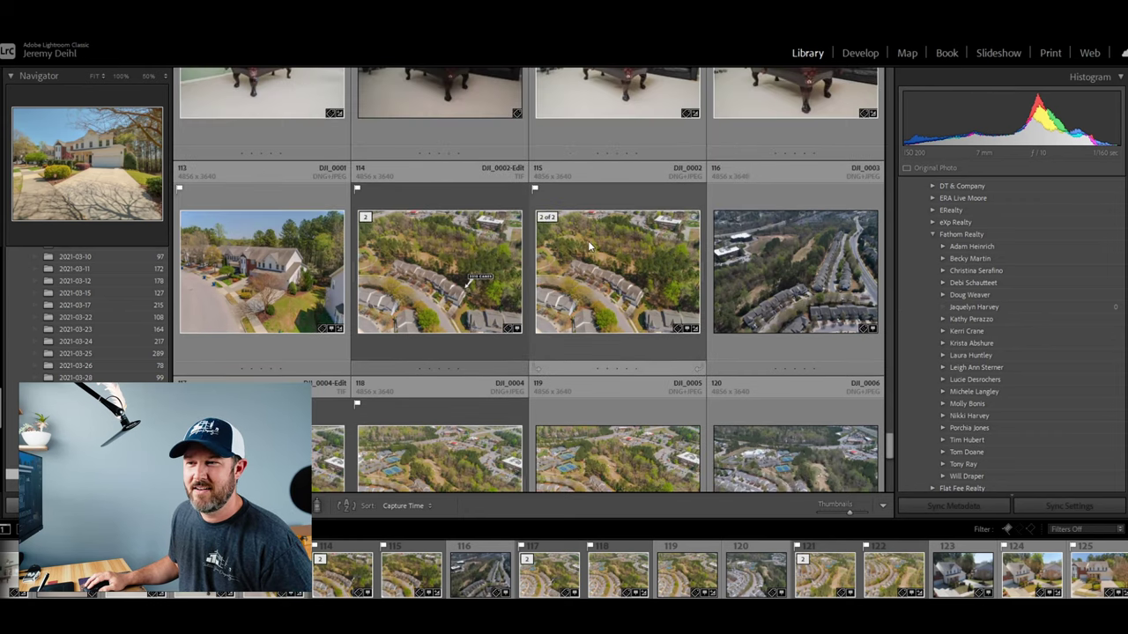
- Select the unlabelled aerial photos DJI_0002, DJI_0005 and DJI_0007 together
click(590, 247)
scroll(590, 247, down, 2)
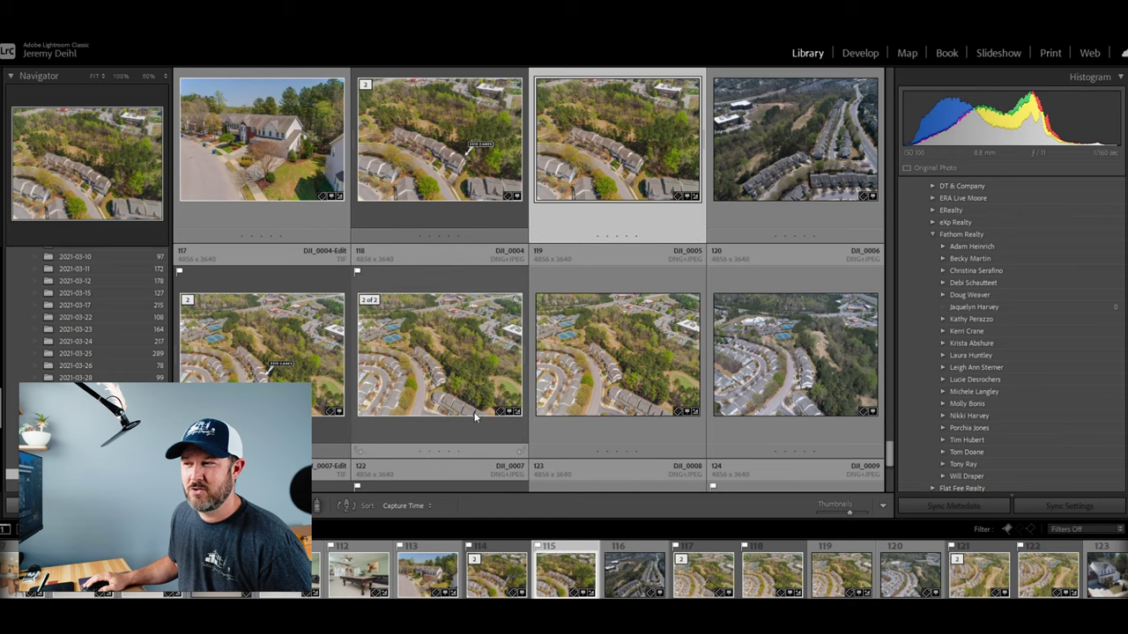
ctrl+click(574, 368)
scroll(573, 369, down, 2)
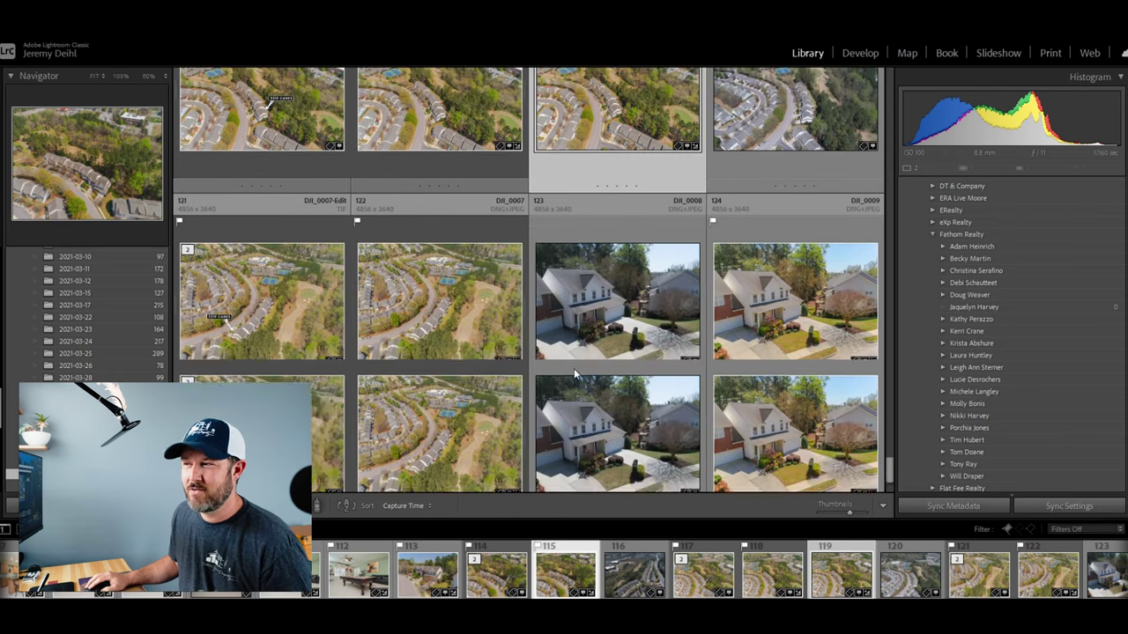
ctrl+click(457, 324)
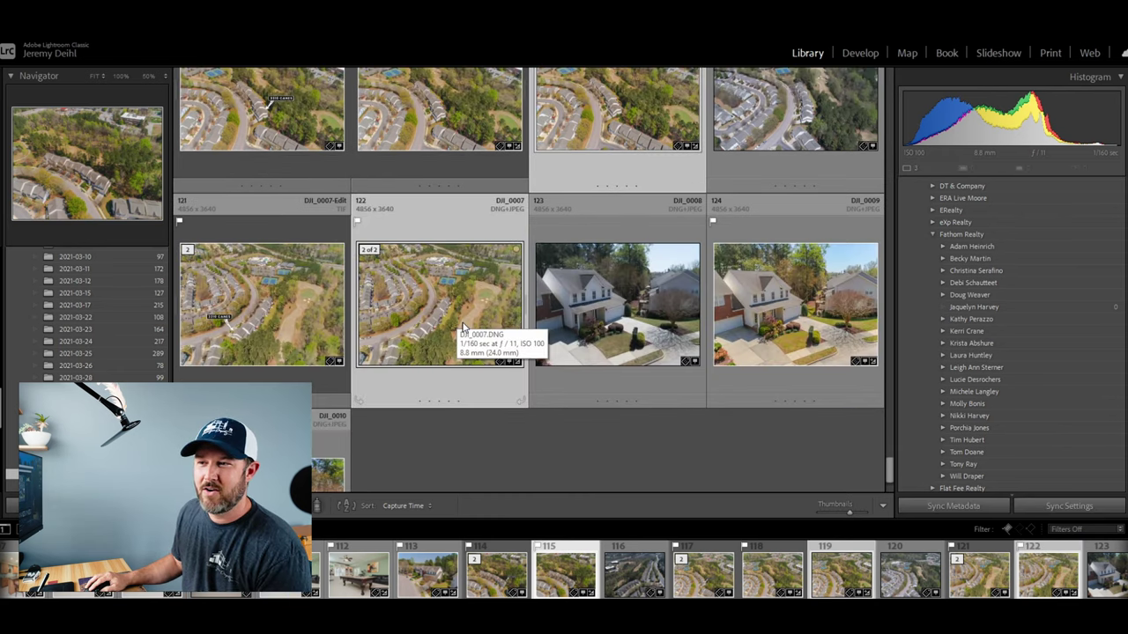
- Open the three selected aerial photos for editing in Adobe Photoshop 2021
right_click(420, 291)
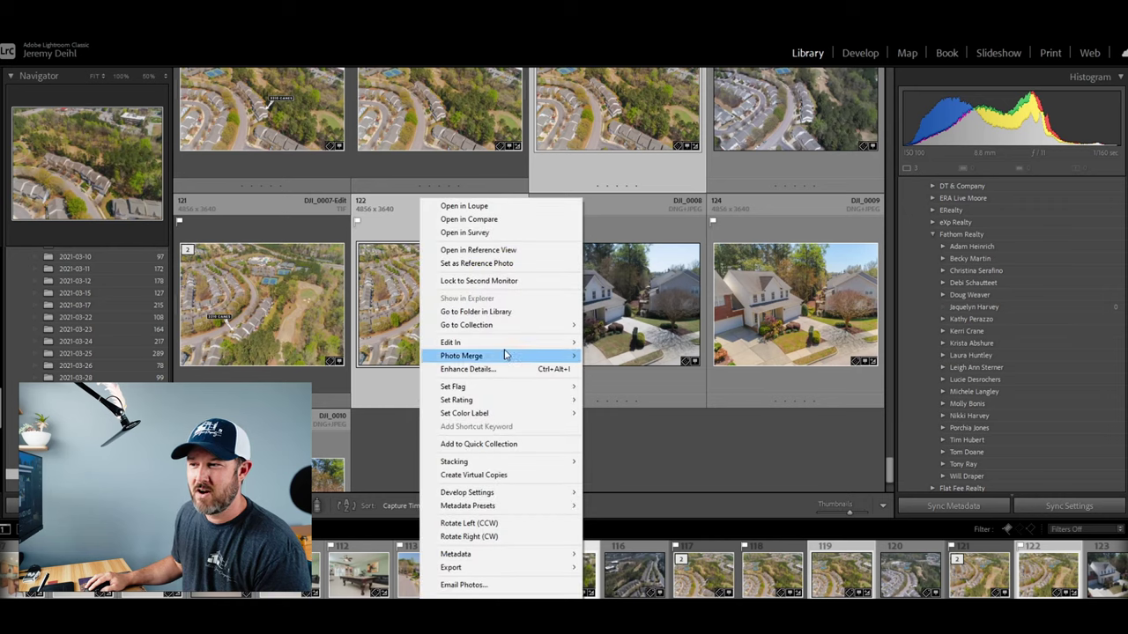
mouse_move(507, 344)
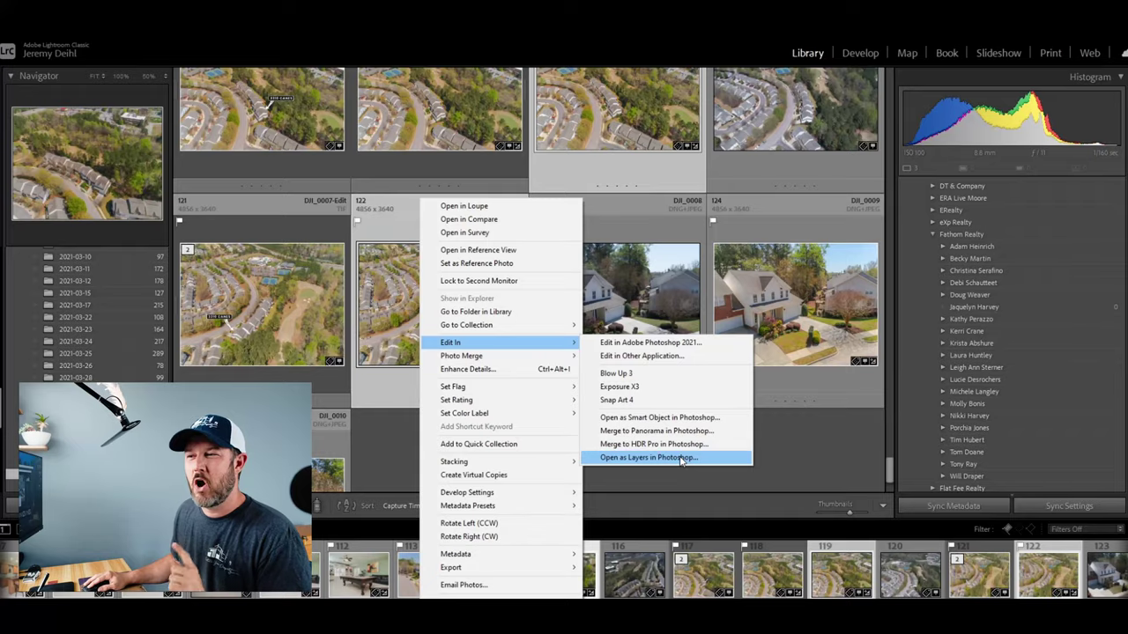
click(686, 343)
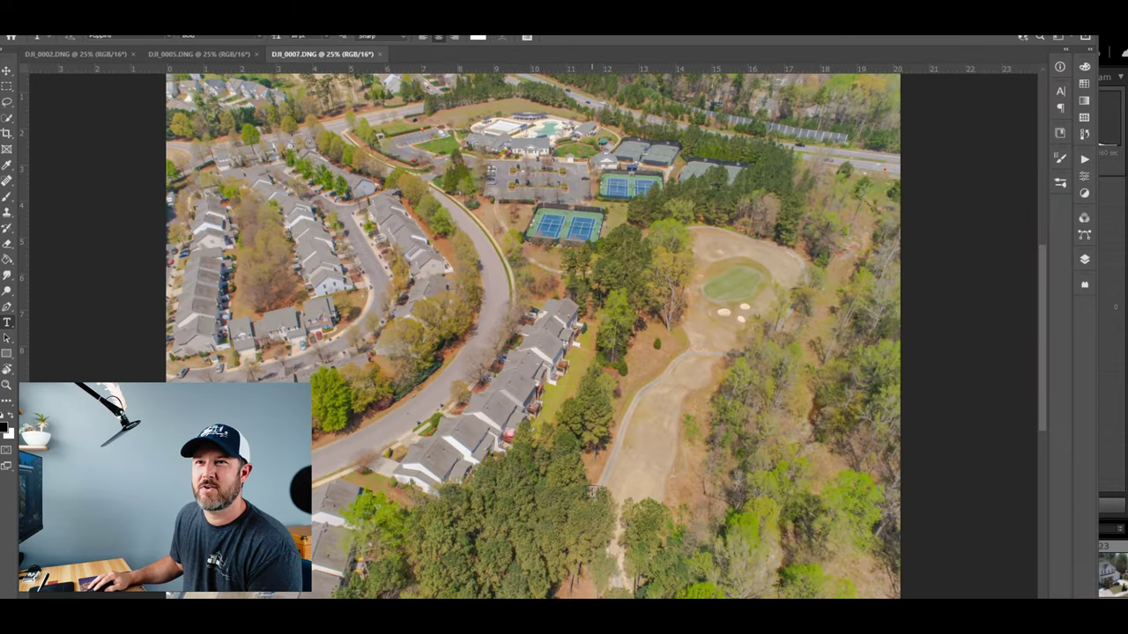
- Place the Address Label from My Library as editable layers on the DJI_0002 photo
click(247, 52)
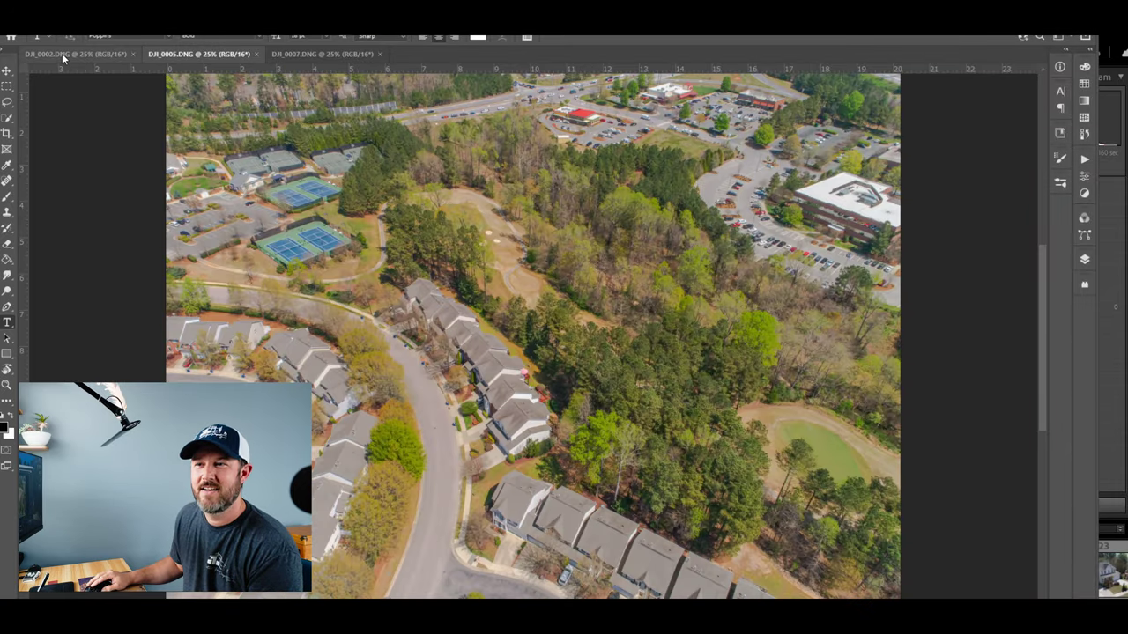
click(62, 53)
click(212, 55)
click(319, 54)
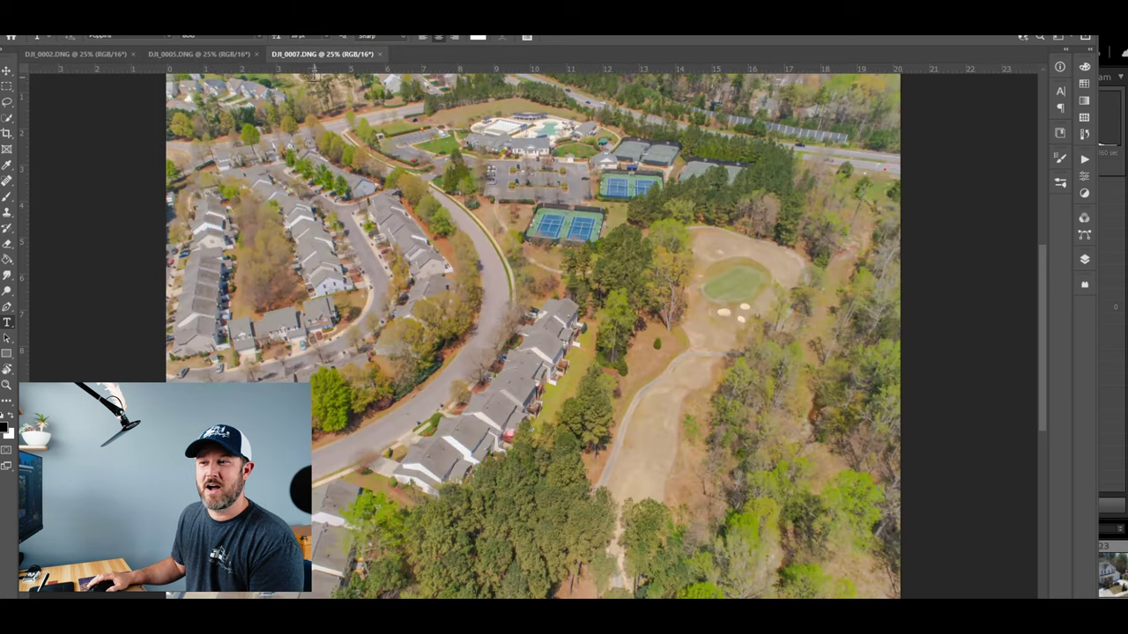
click(98, 58)
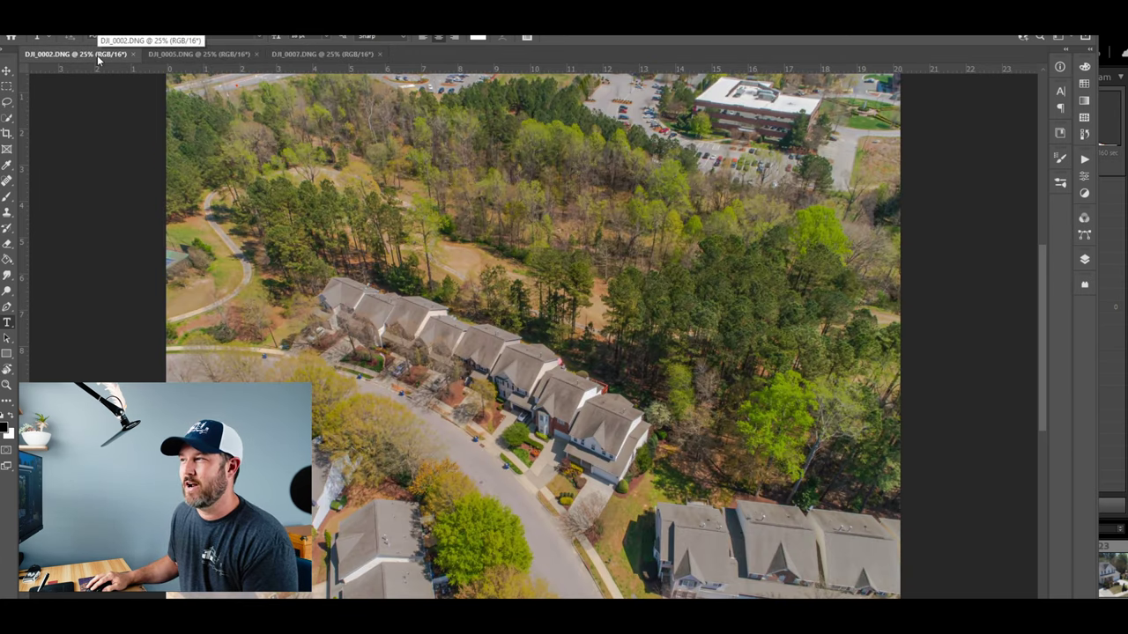
click(1060, 134)
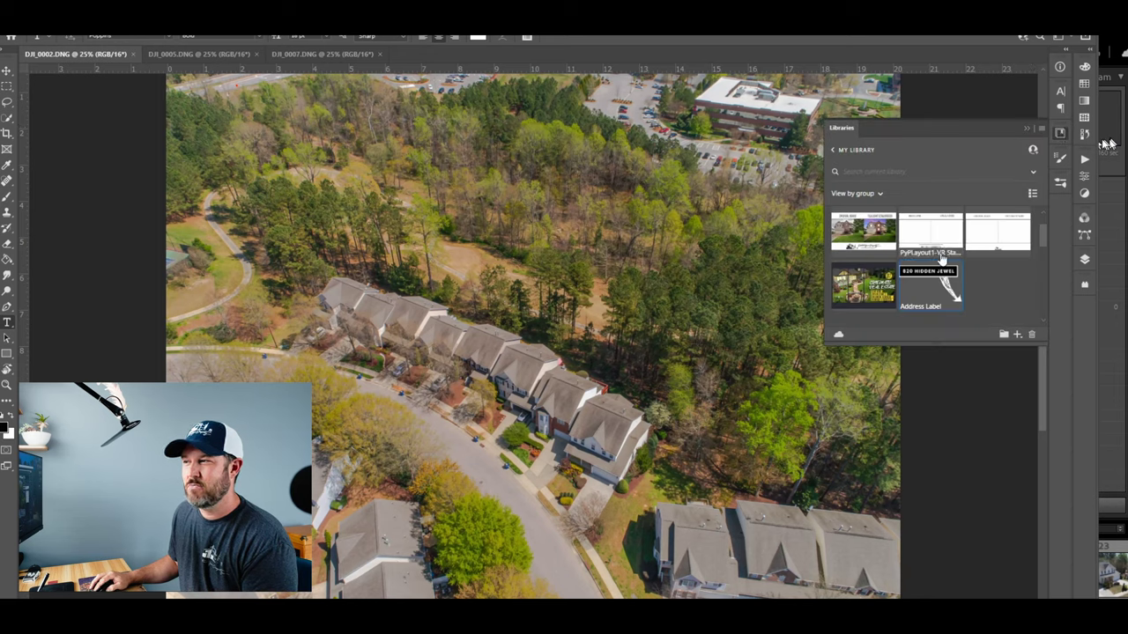
right_click(925, 288)
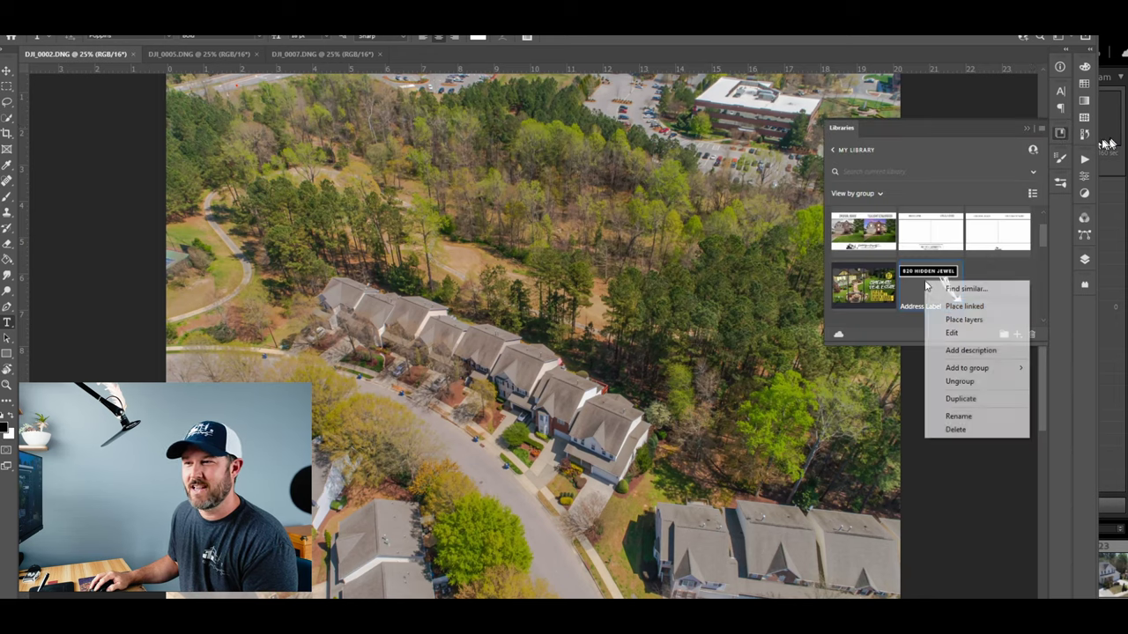
click(955, 320)
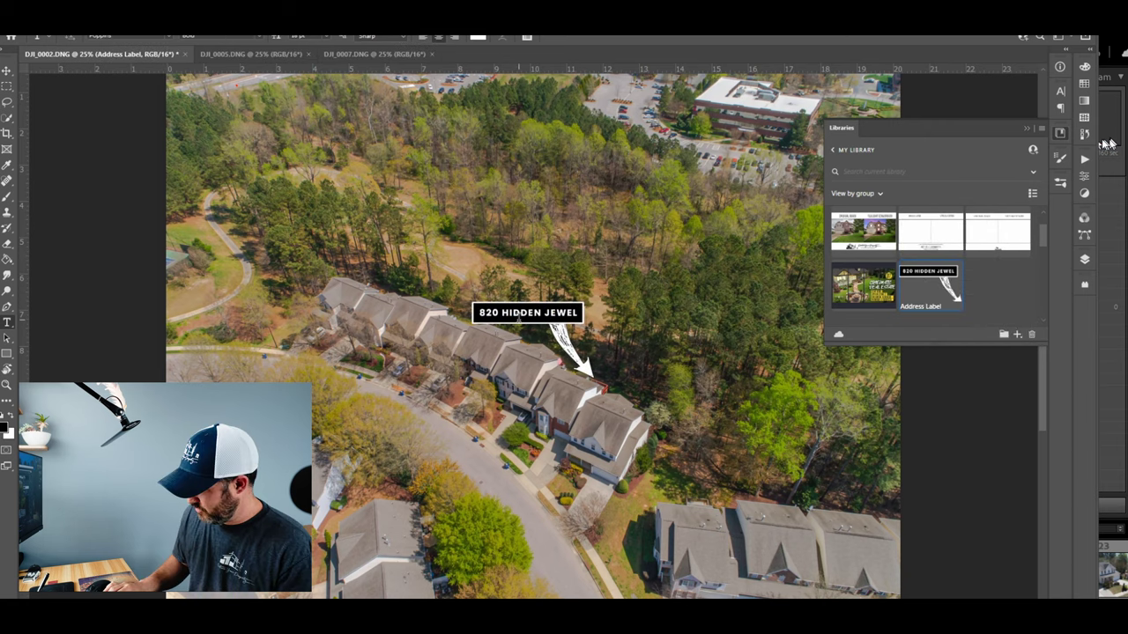
- Replace the placed label's text with the property's street address, and close the Libraries panel
click(526, 312)
key(ctrl+a)
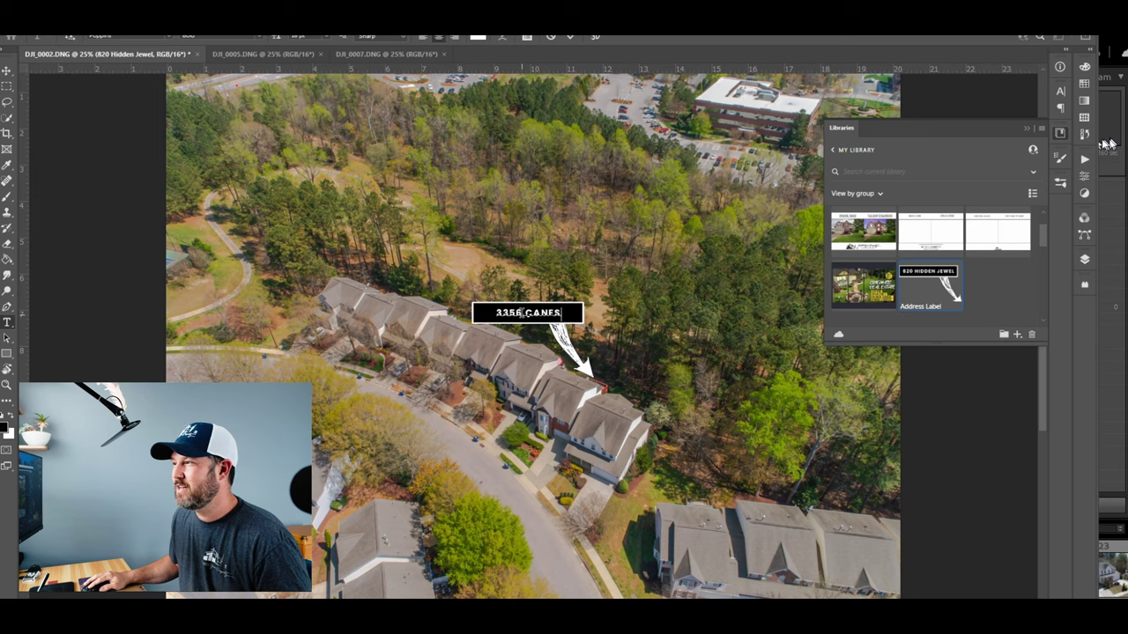
click(1028, 130)
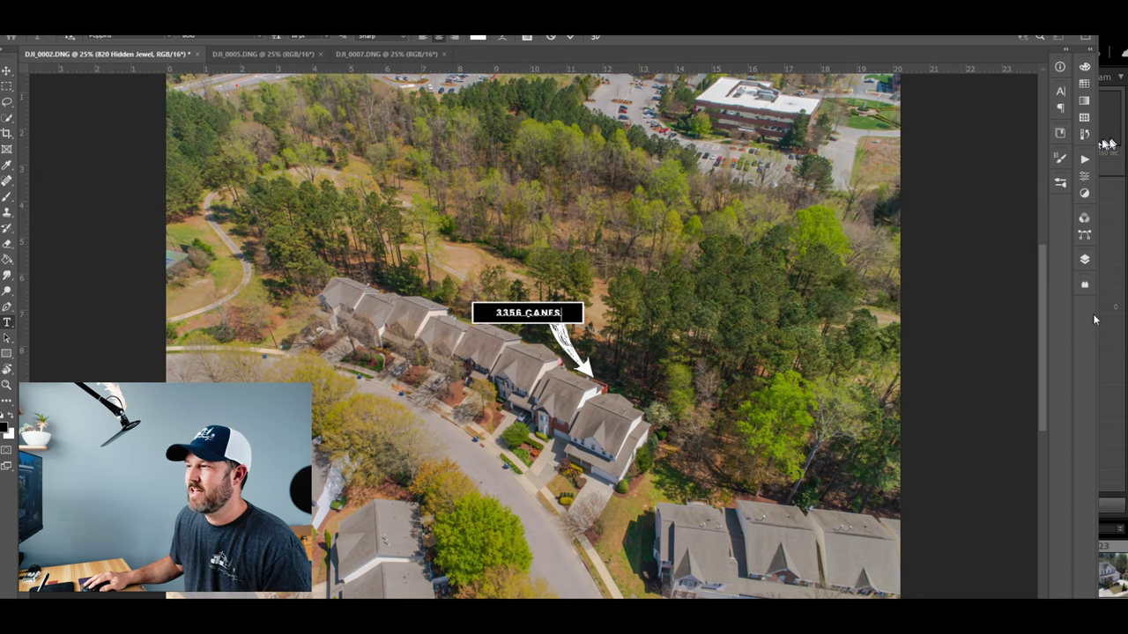
- Select the label's text, box, box copy and 26-w arrow layers together and move them until the arrow points at the townhouse roof
click(1079, 257)
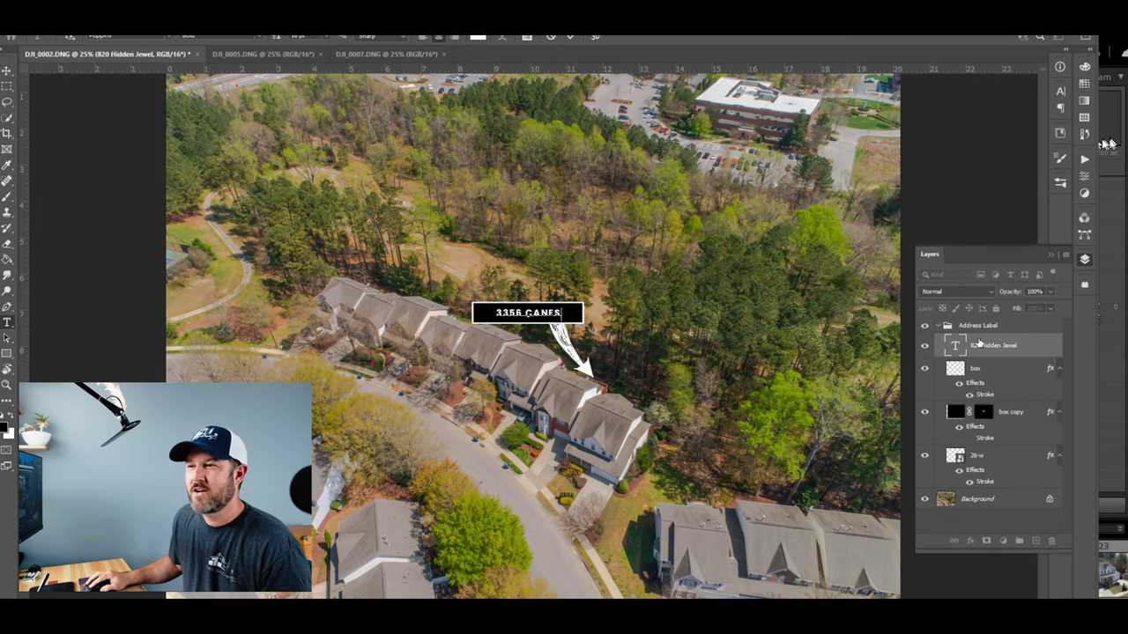
shift+click(992, 464)
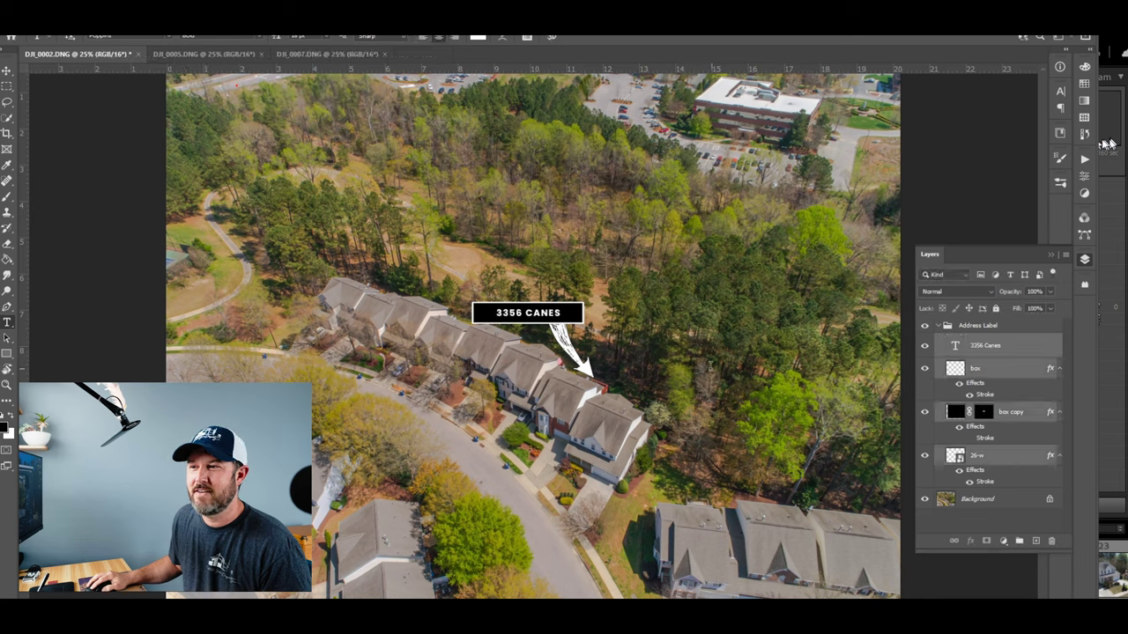
click(7, 73)
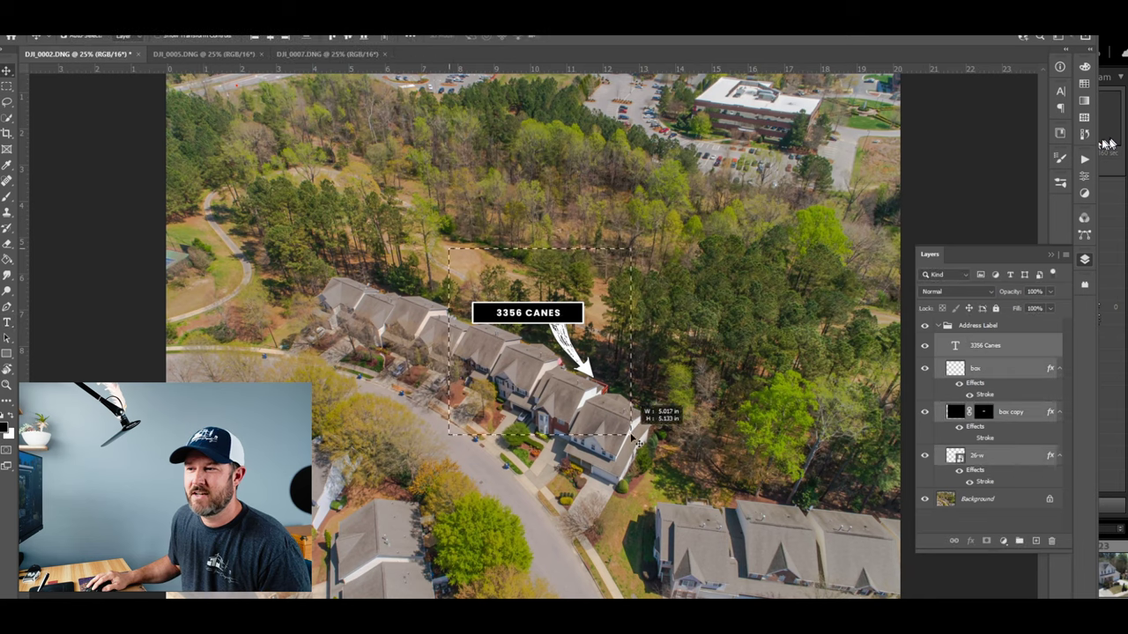
drag(586, 367, 577, 399)
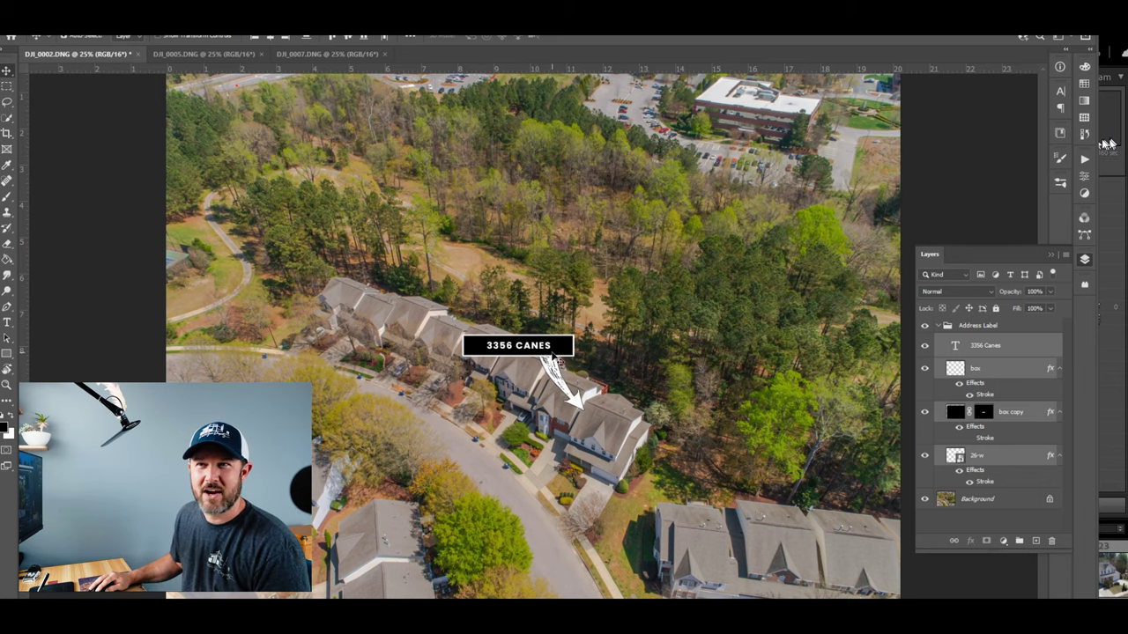
- Copy the selected label layers from DJI_0002 into the DJI_0005 and DJI_0007 photos
drag(555, 361, 234, 53)
drag(431, 337, 387, 91)
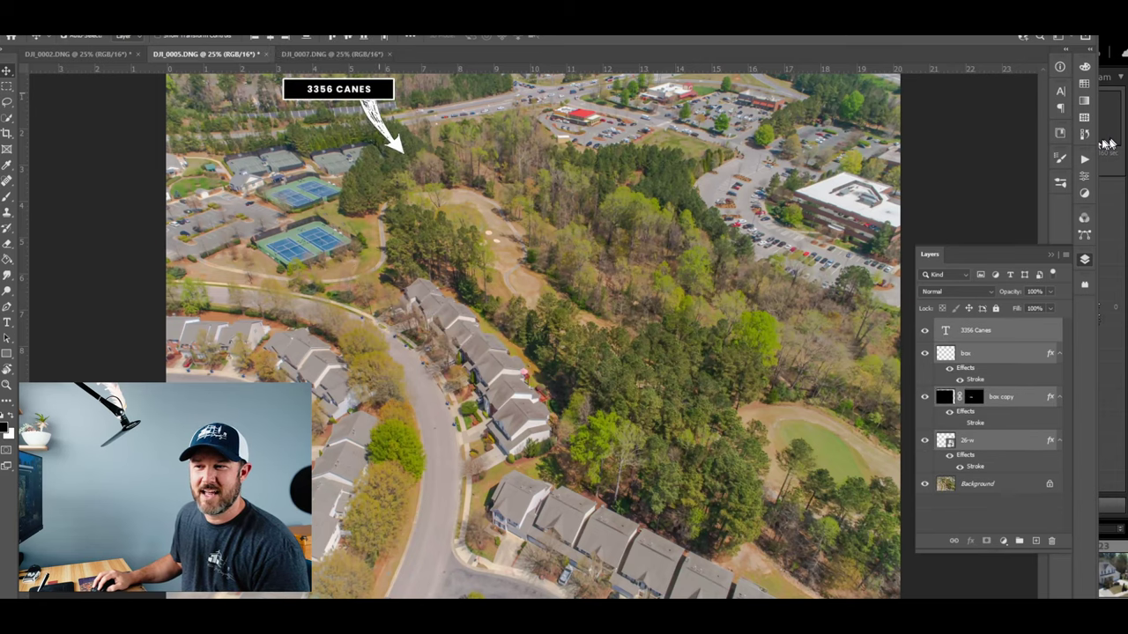
drag(343, 54, 342, 54)
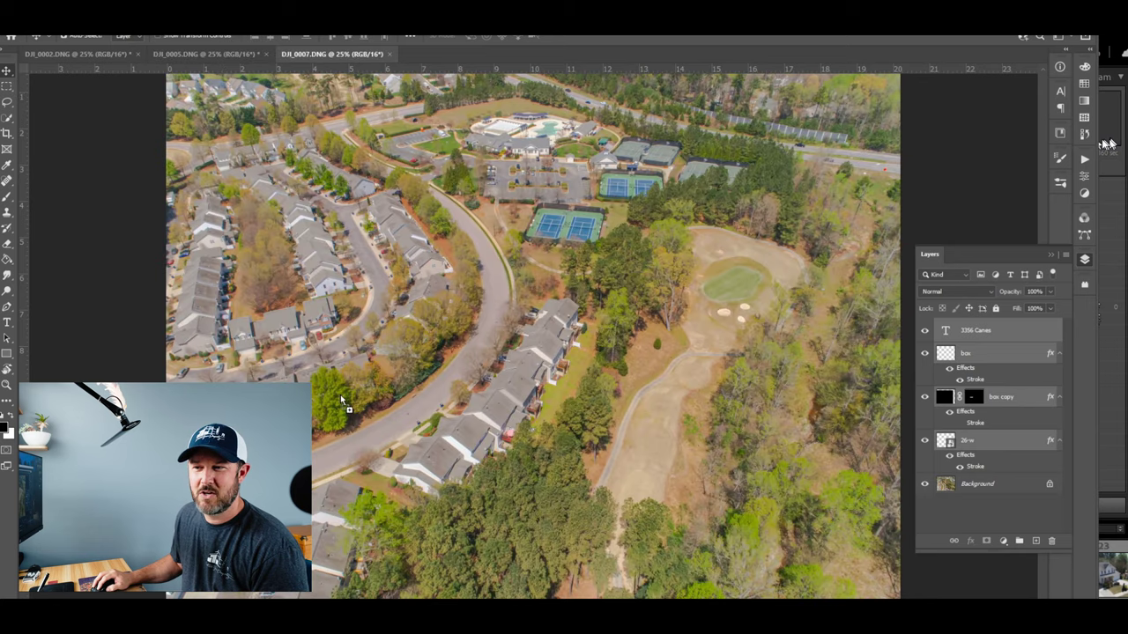
drag(344, 401, 388, 385)
click(211, 56)
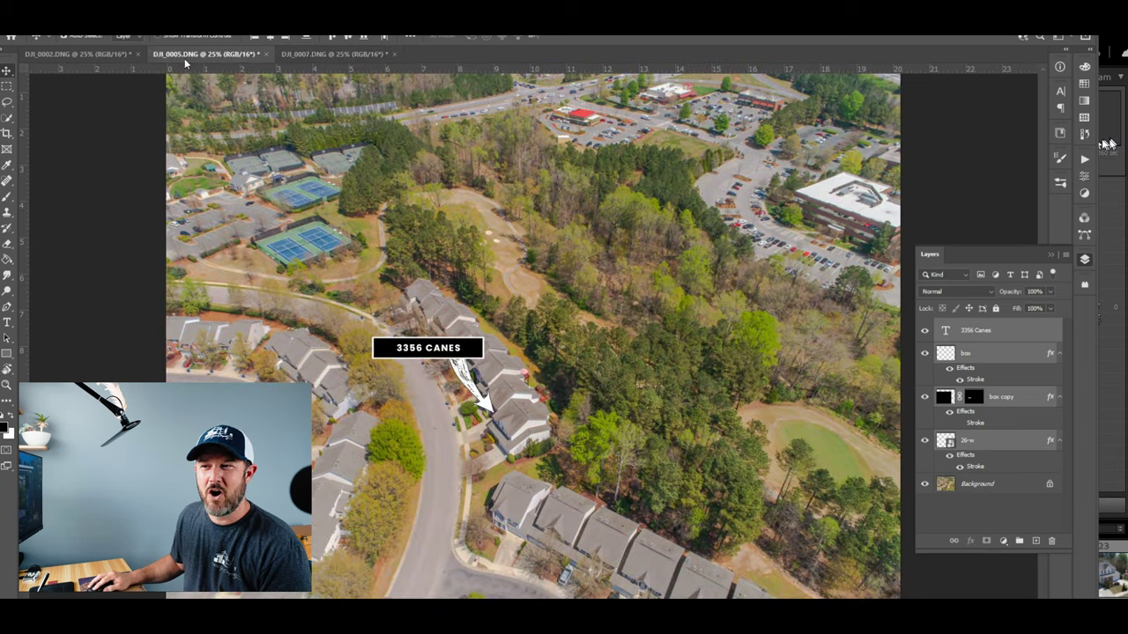
- Save the labelled DJI_0002 photo back to Lightroom Classic
click(101, 54)
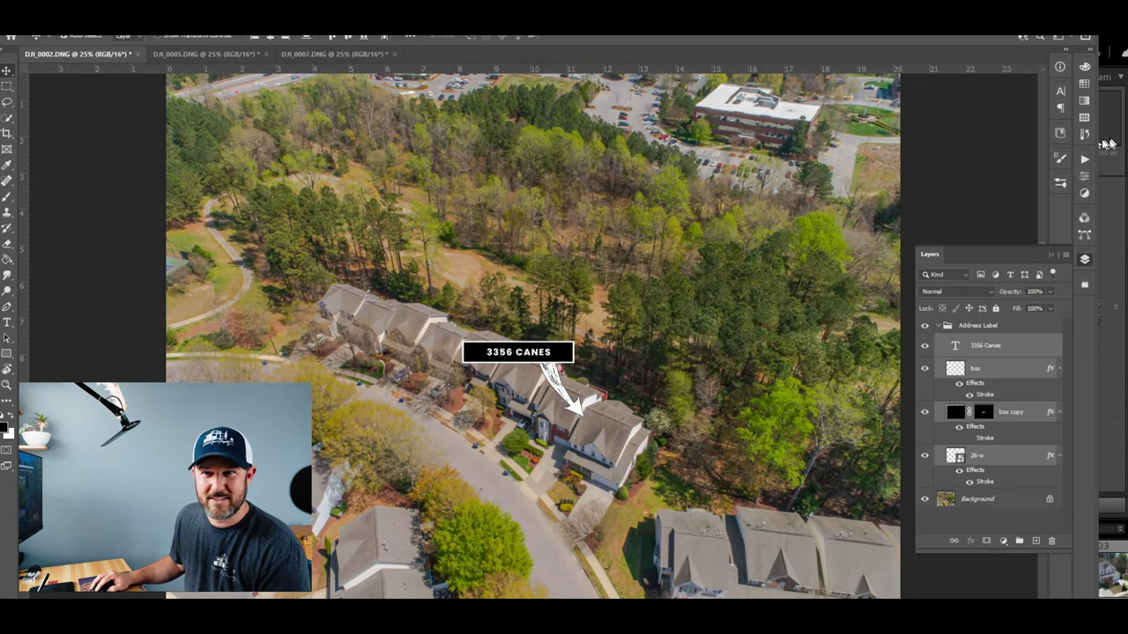
click(17, 27)
click(71, 154)
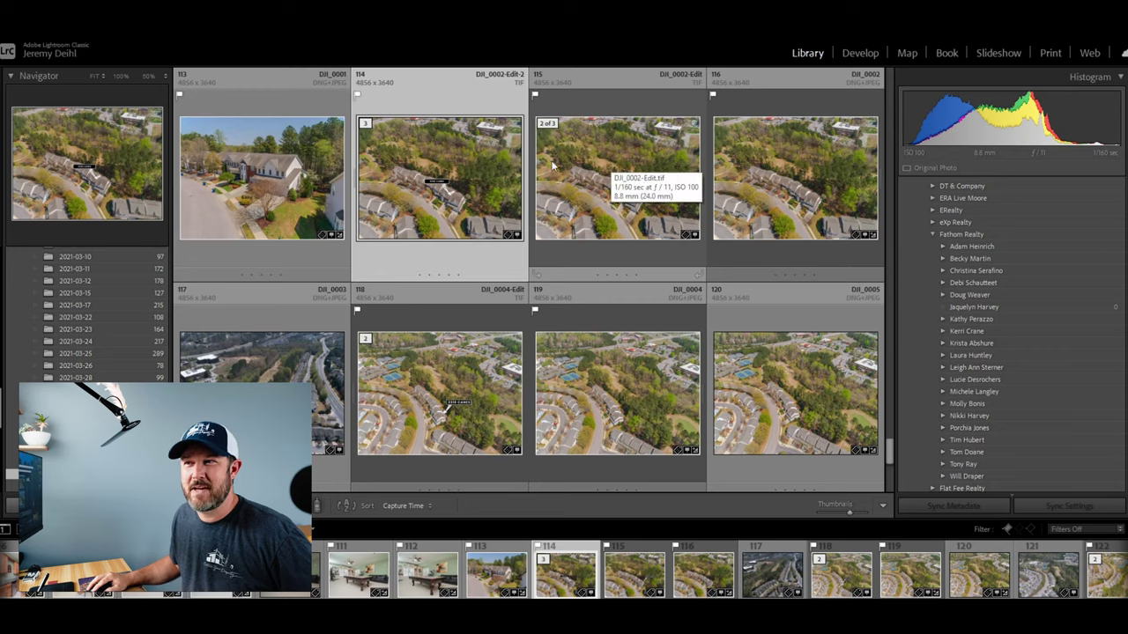
- In Lightroom Classic, view DJI_0002-Edit-2 enlarged and compare it with DJI_0002-Edit and the unlabelled original
scroll(625, 192, up, 2)
double_click(443, 305)
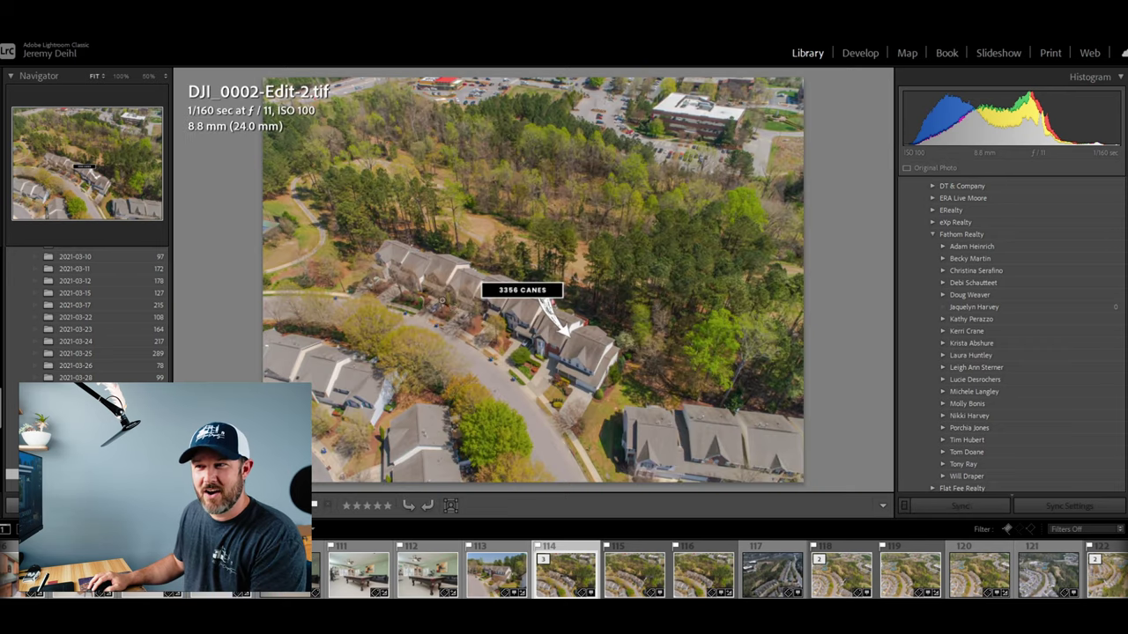
click(626, 588)
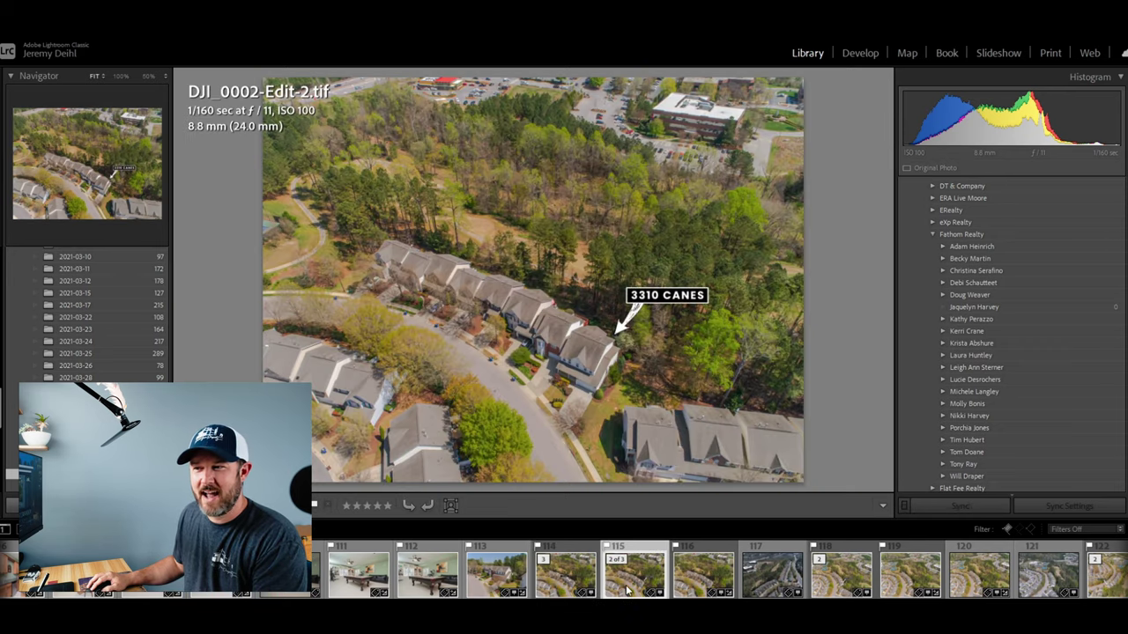
click(703, 587)
click(628, 582)
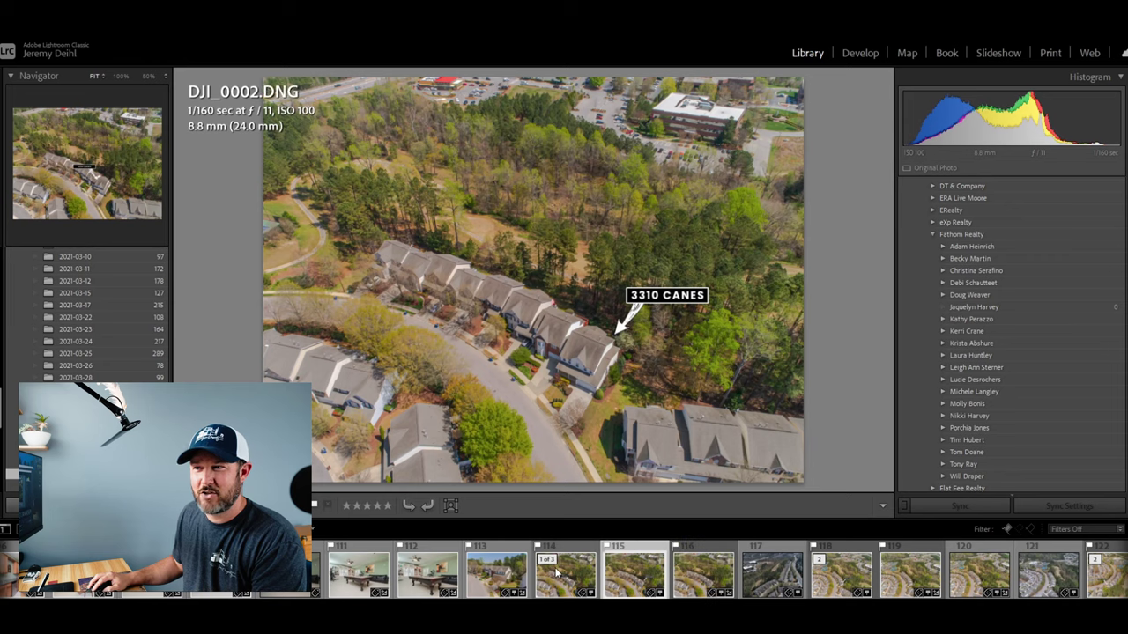
click(660, 590)
click(582, 585)
click(630, 586)
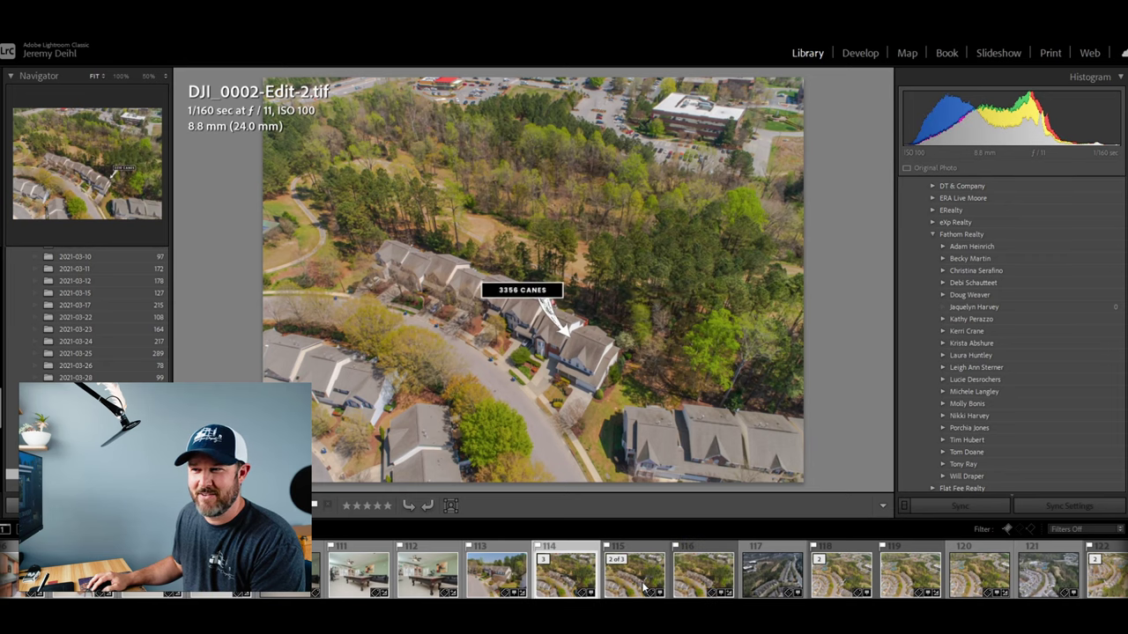
click(582, 586)
click(637, 590)
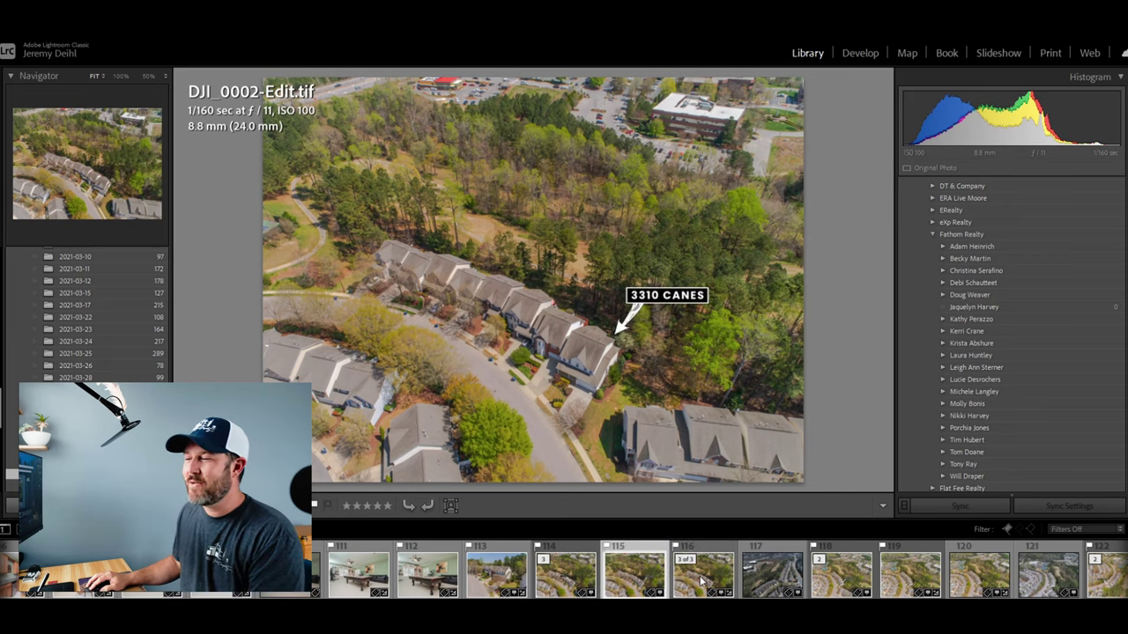
- Compare the labelled DJI_0004-Edit with the unlabelled DJI_0004, and go to the edit's folder in the library
click(702, 582)
click(838, 582)
click(881, 584)
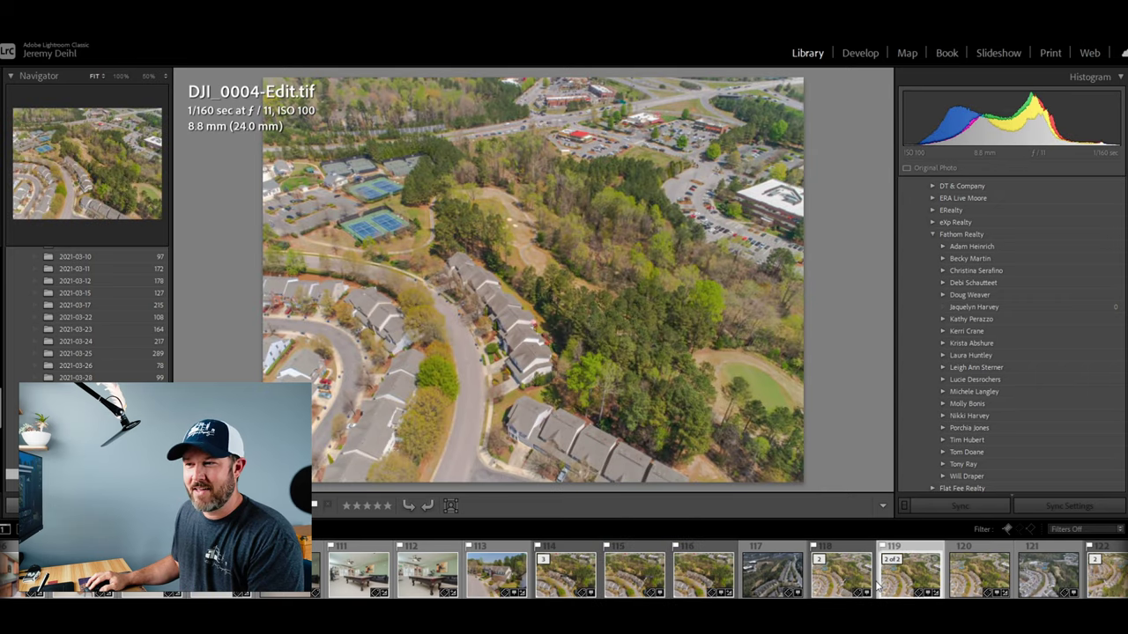
click(854, 586)
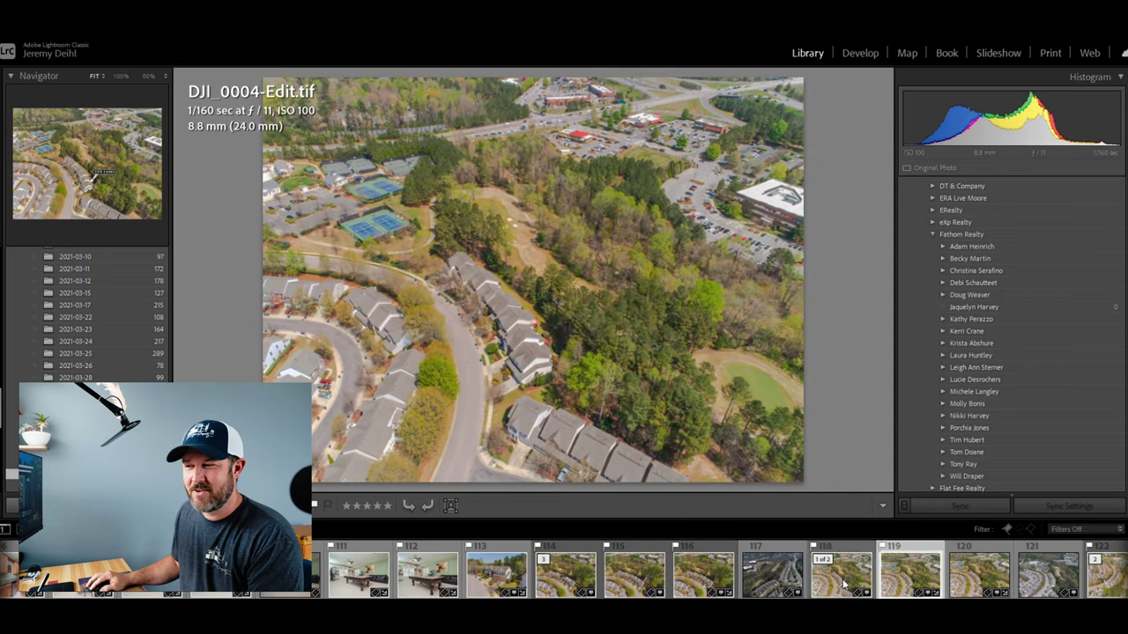
click(833, 578)
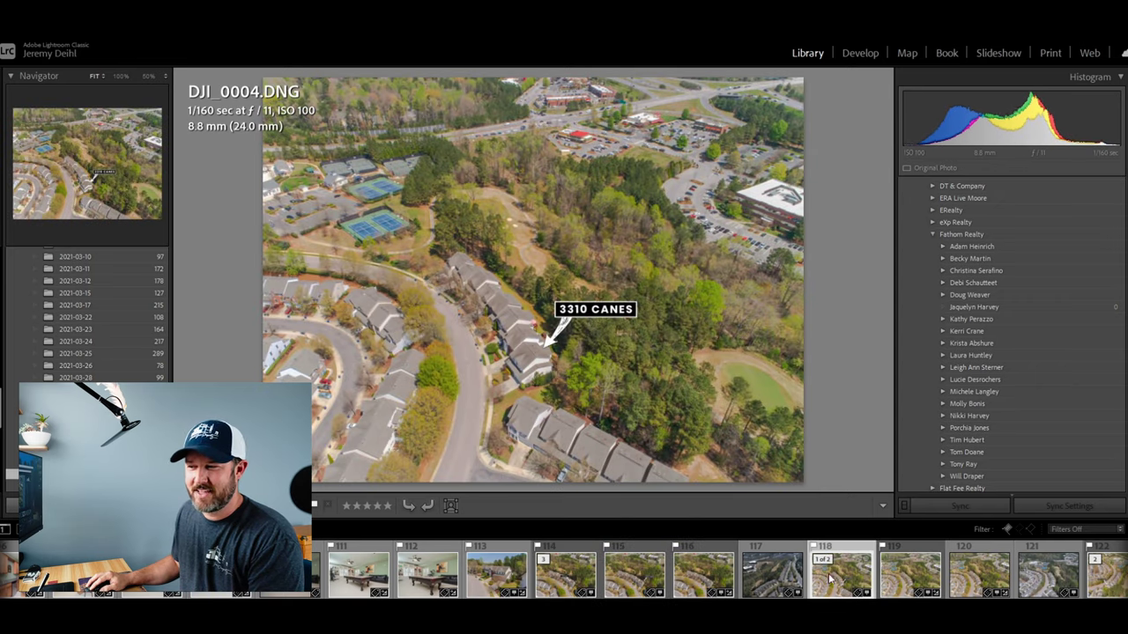
click(881, 577)
click(890, 568)
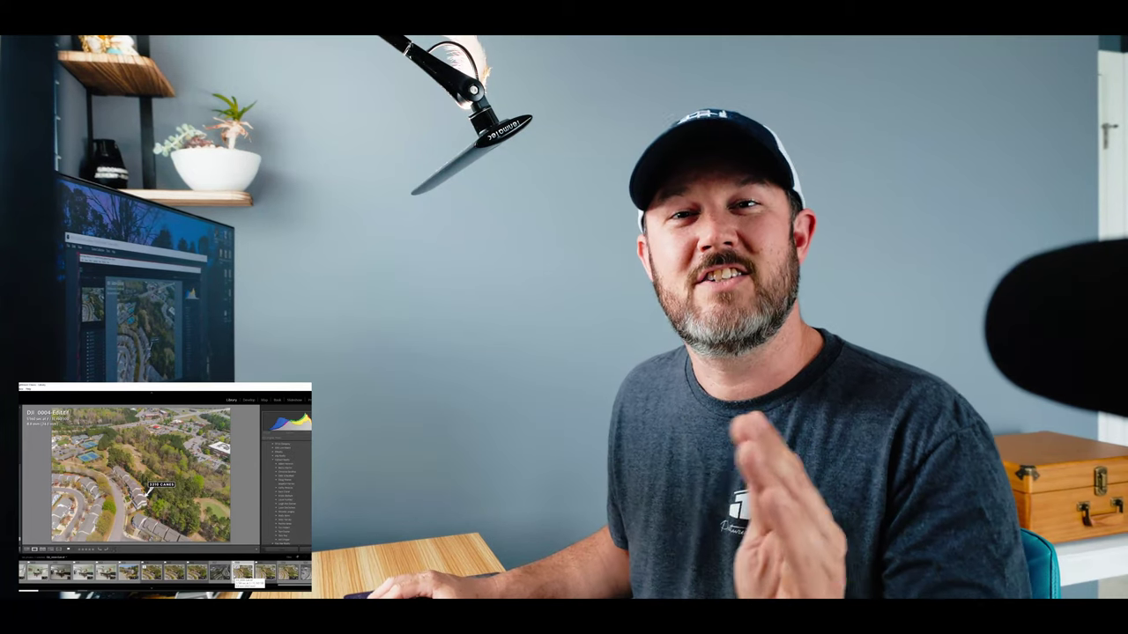
right_click(254, 448)
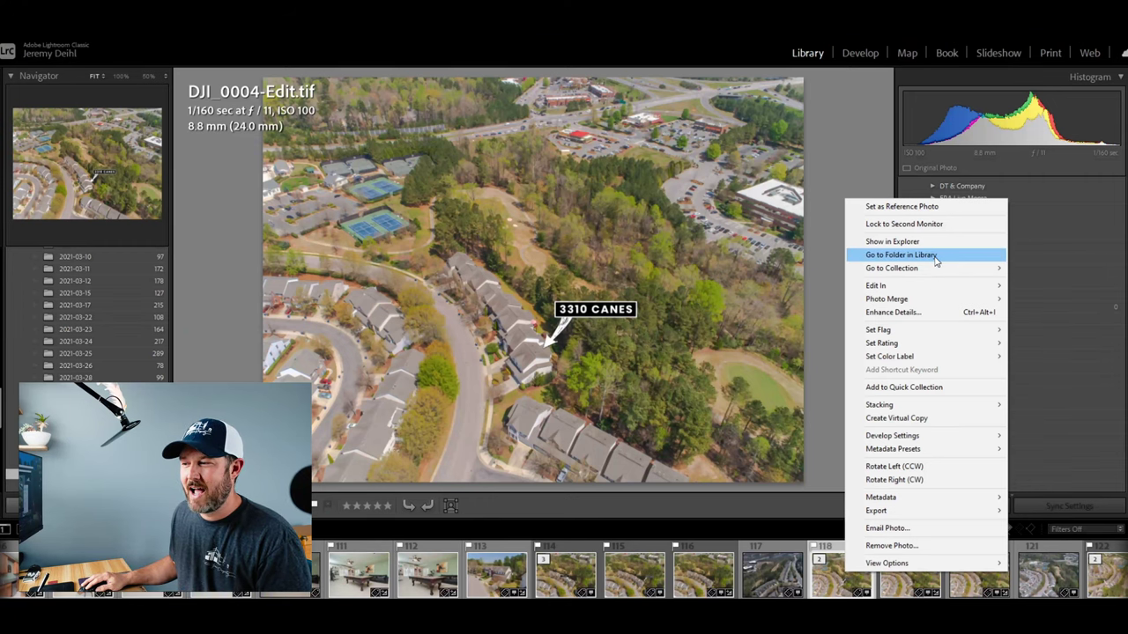
click(935, 256)
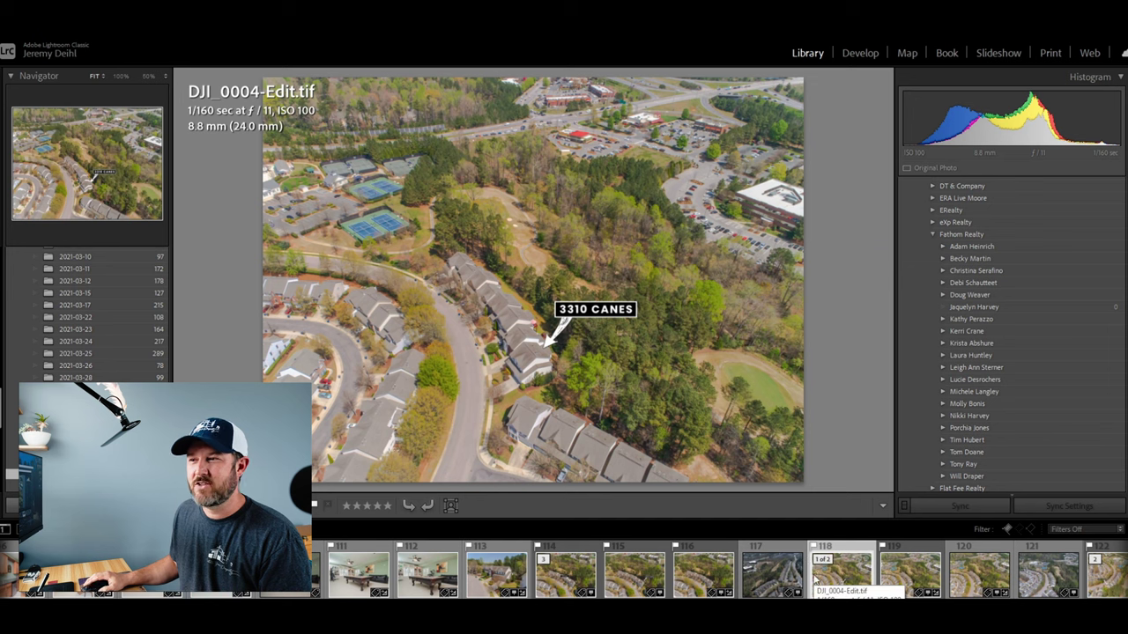